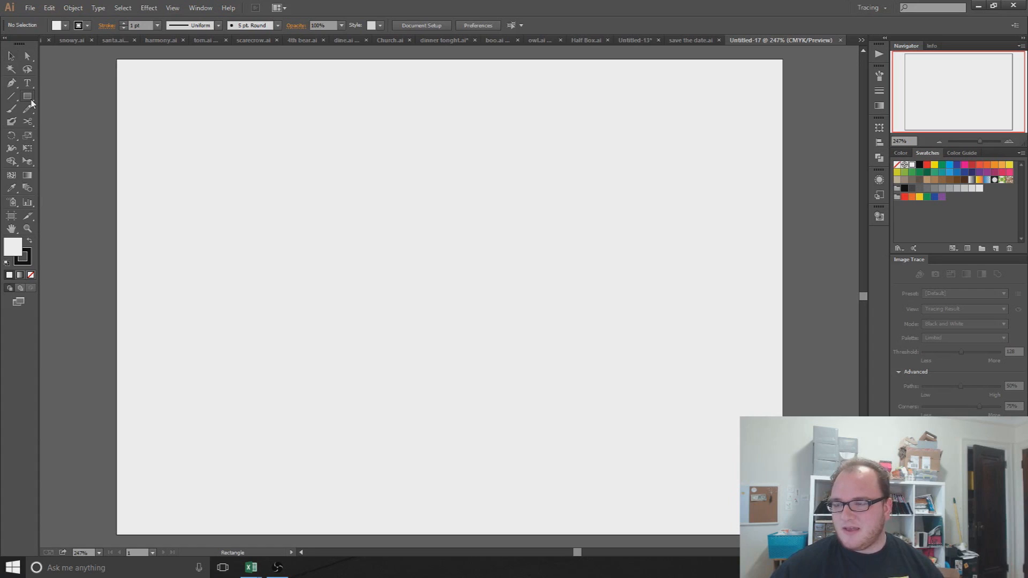
Step: Create an exact 7 in × 5 in rectangle and drag it to line up with the artboard edges
left_click_drag(117, 60, 640, 484)
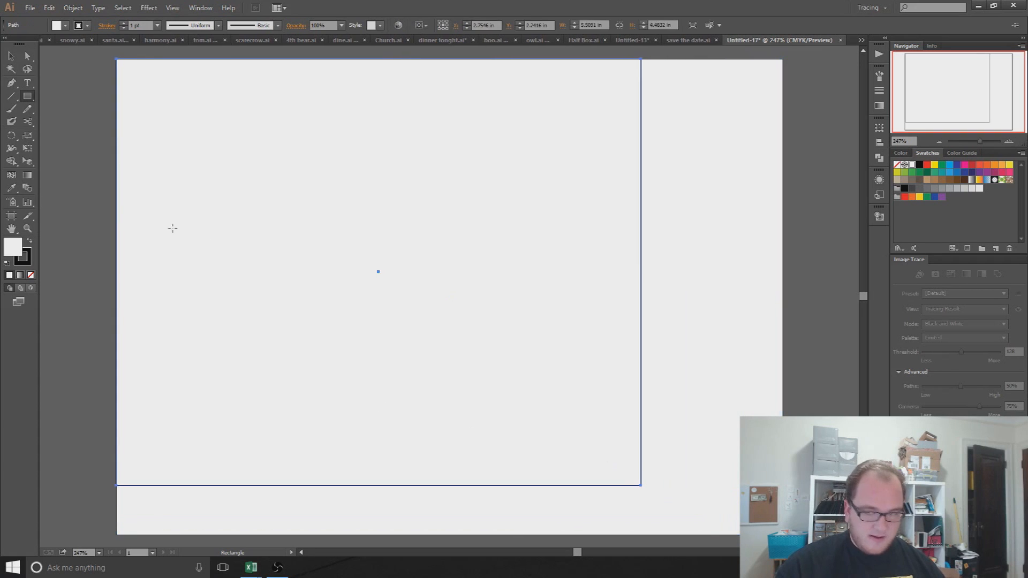
key("ctrl+shift+a")
left_click(258, 210)
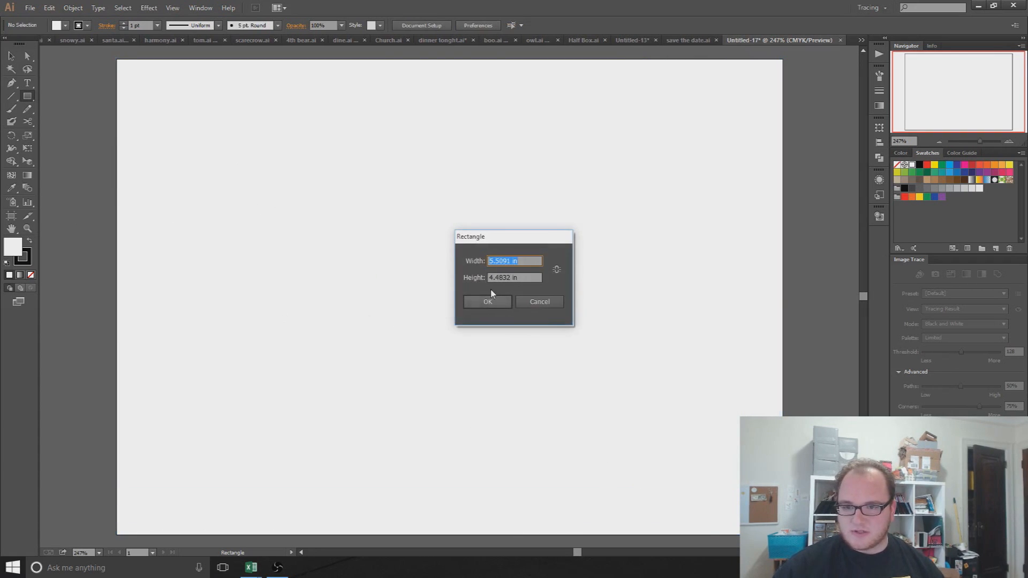
type("7")
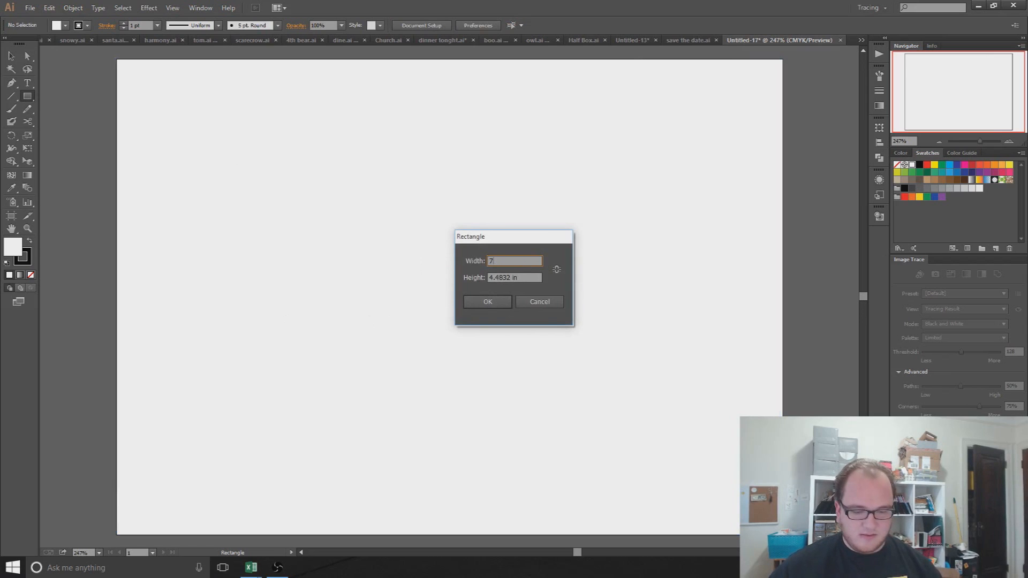
key("Tab")
type("5")
key("Return")
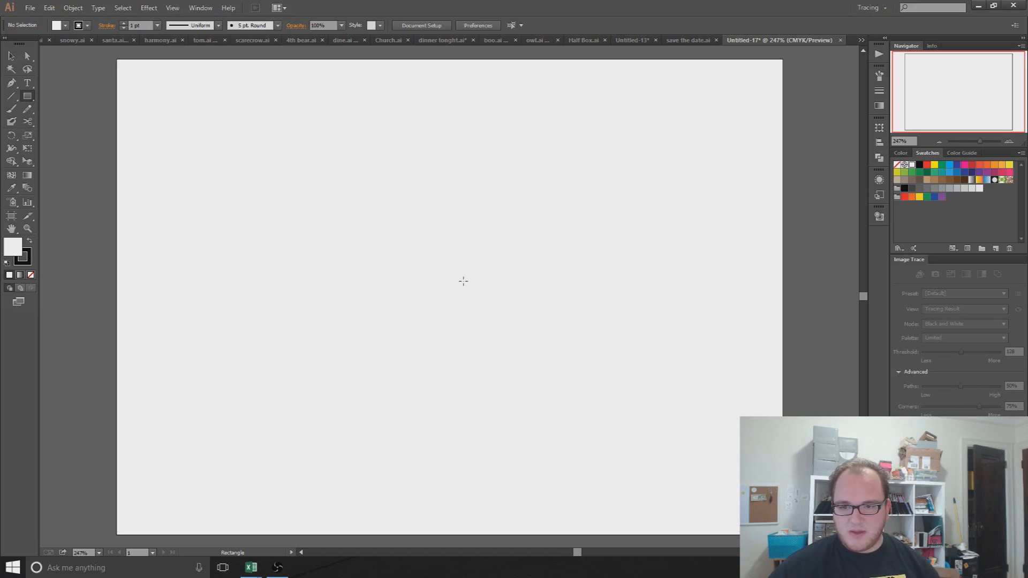
left_click(10, 56)
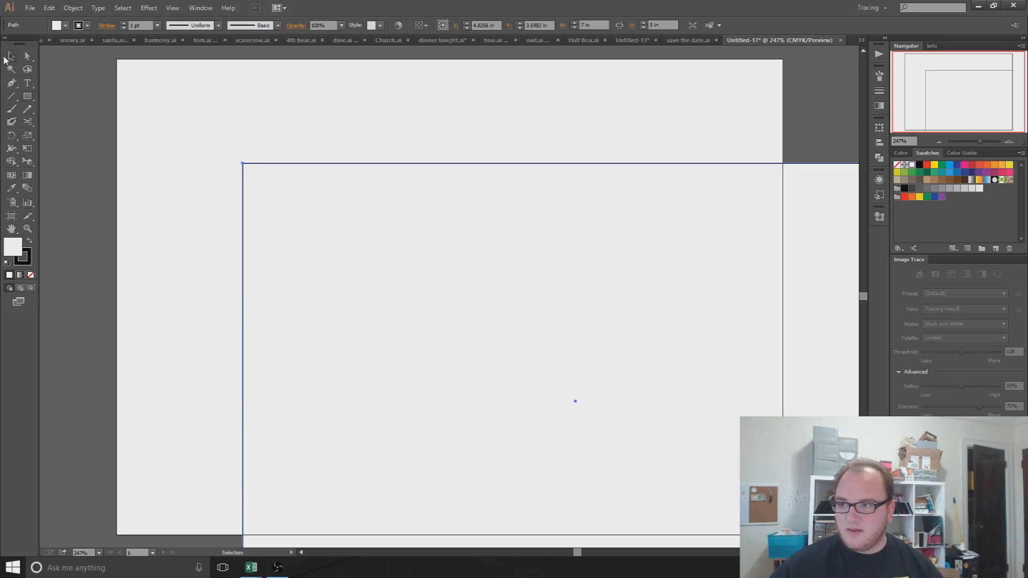
left_click_drag(456, 298, 315, 203)
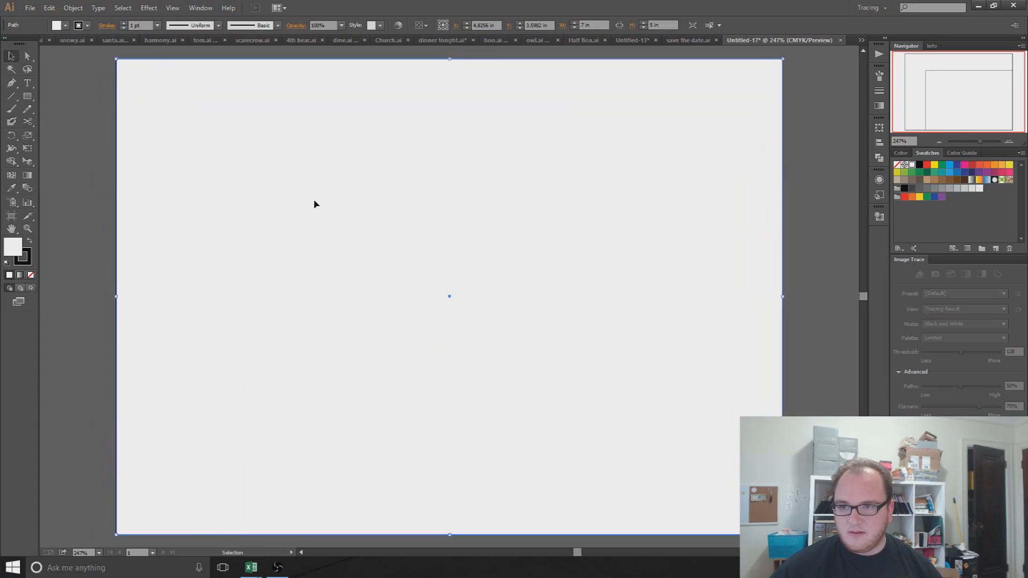
Step: Fill the rectangle dark navy blue and remove its stroke
left_click(972, 175)
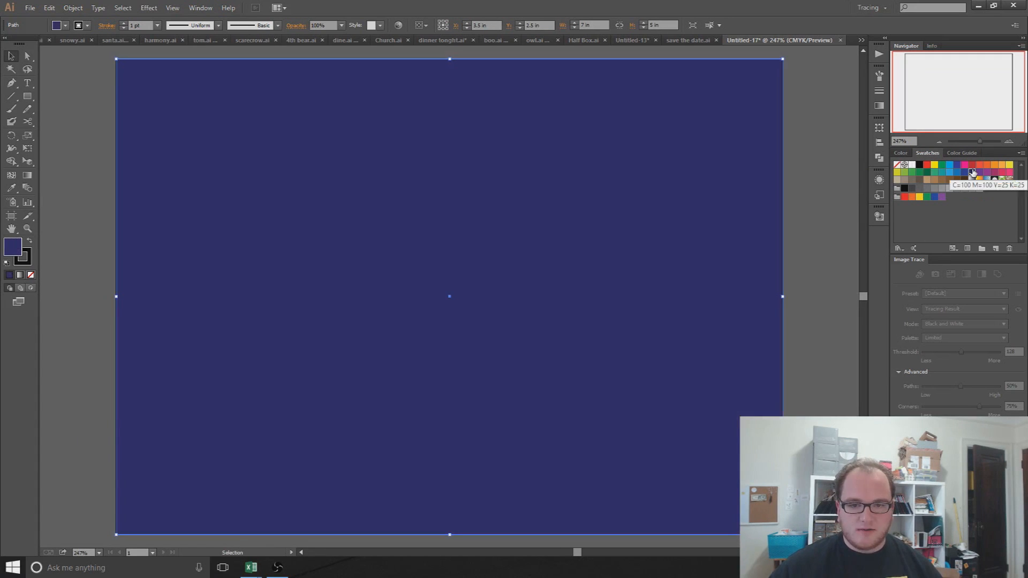
left_click(77, 194)
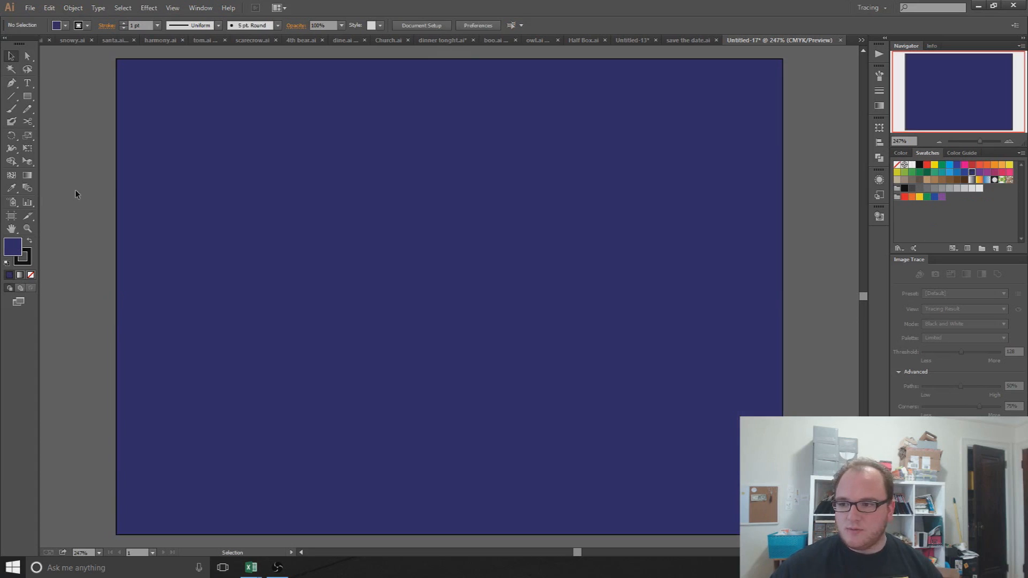
left_click(254, 123)
left_click(65, 25)
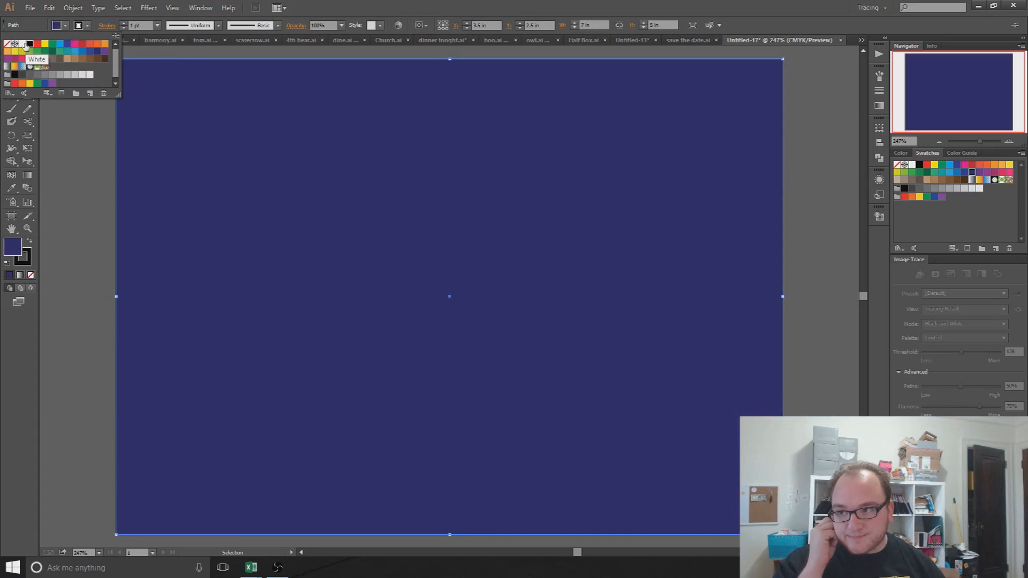
left_click(7, 43)
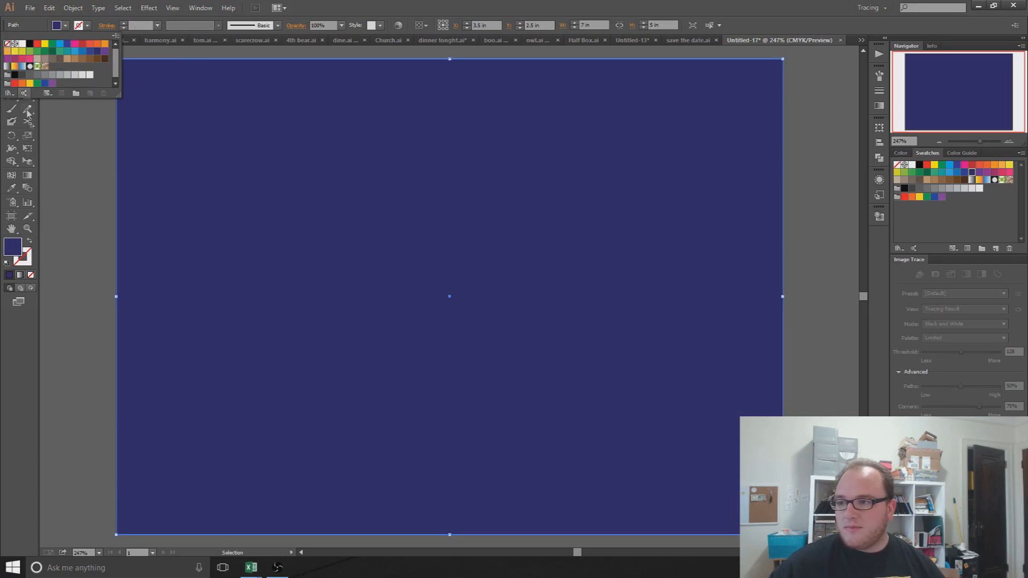
left_click(102, 205)
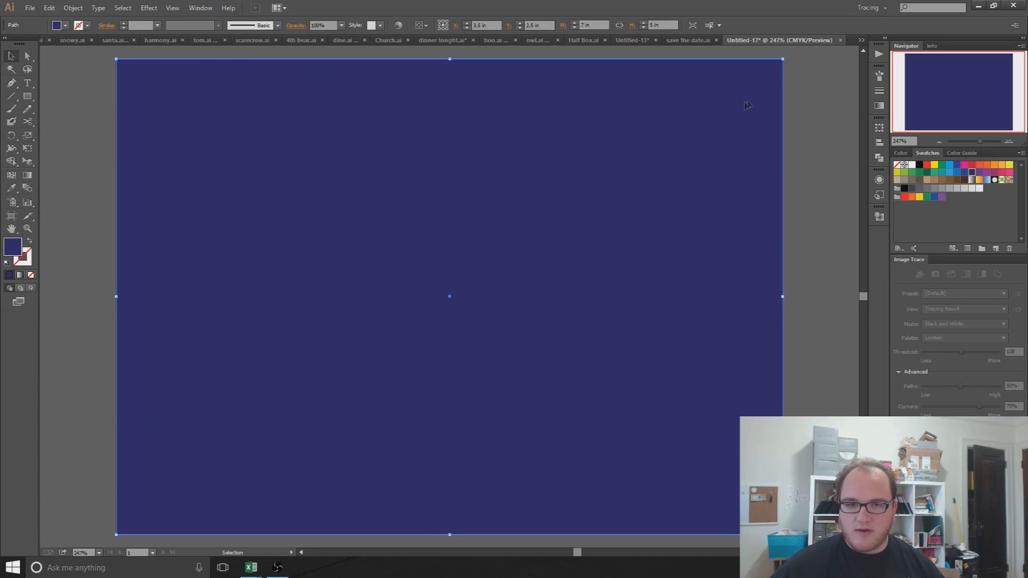
Step: Nudge the rectangle into line with the artboard and give it a white stroke
left_click_drag(627, 224, 590, 265)
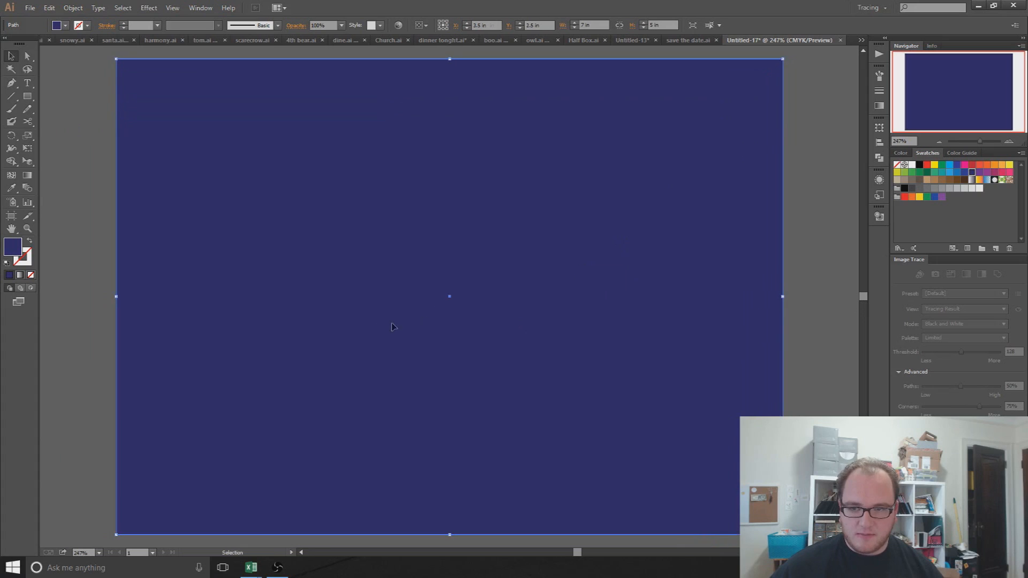
left_click(87, 25)
left_click(72, 207)
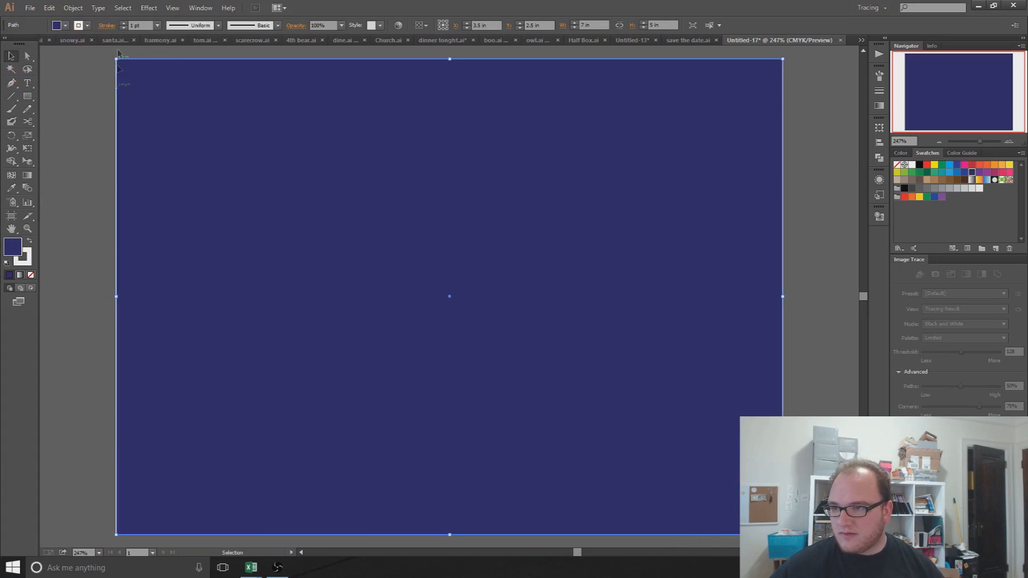
left_click(123, 23)
left_click(123, 23)
left_click(123, 23)
left_click(123, 23)
left_click_drag(783, 59, 741, 113)
key("alt")
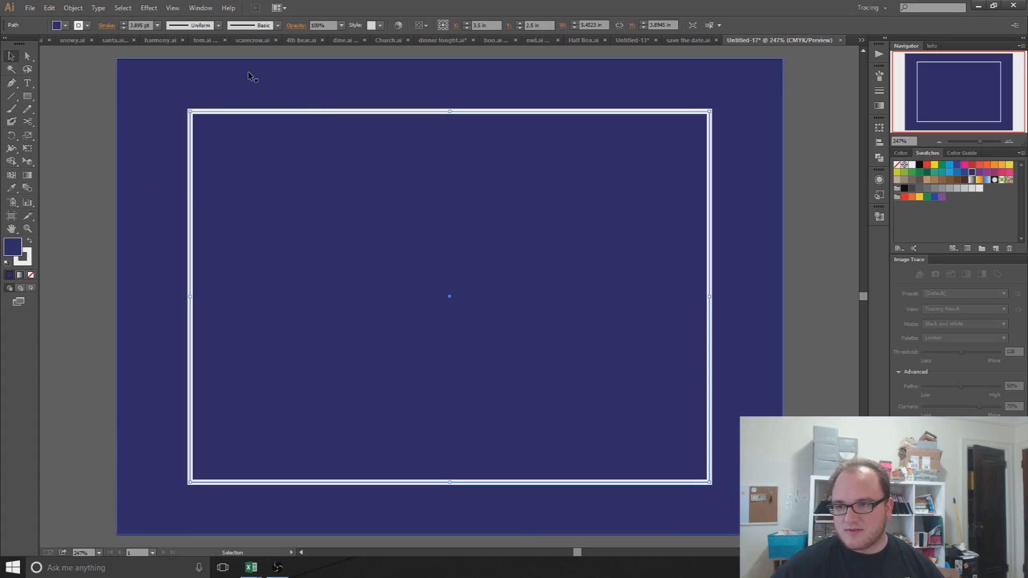
key("Delete")
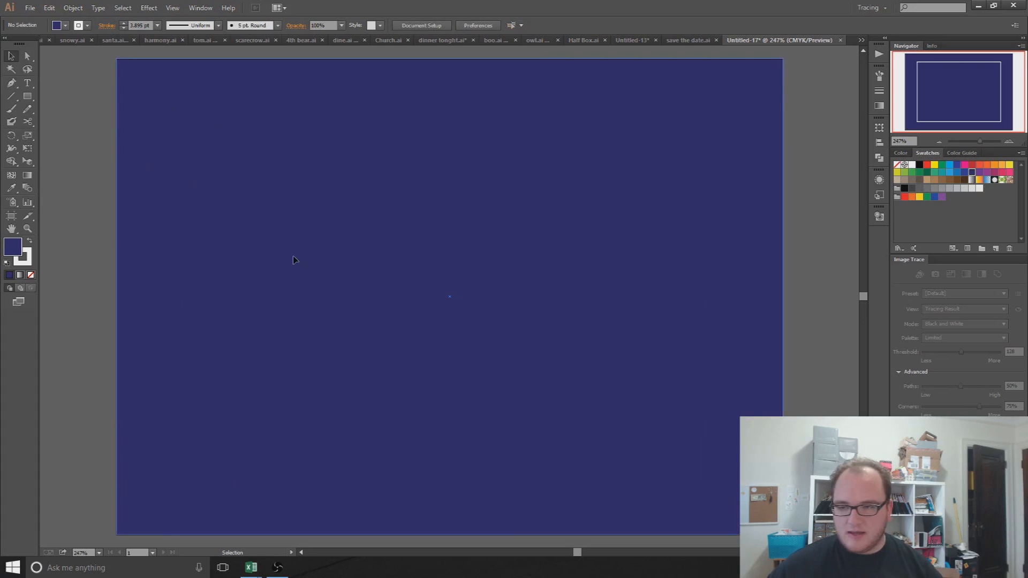
mouse_move(391, 184)
left_mouse_down()
mouse_move(365, 198)
mouse_move(387, 200)
left_mouse_up()
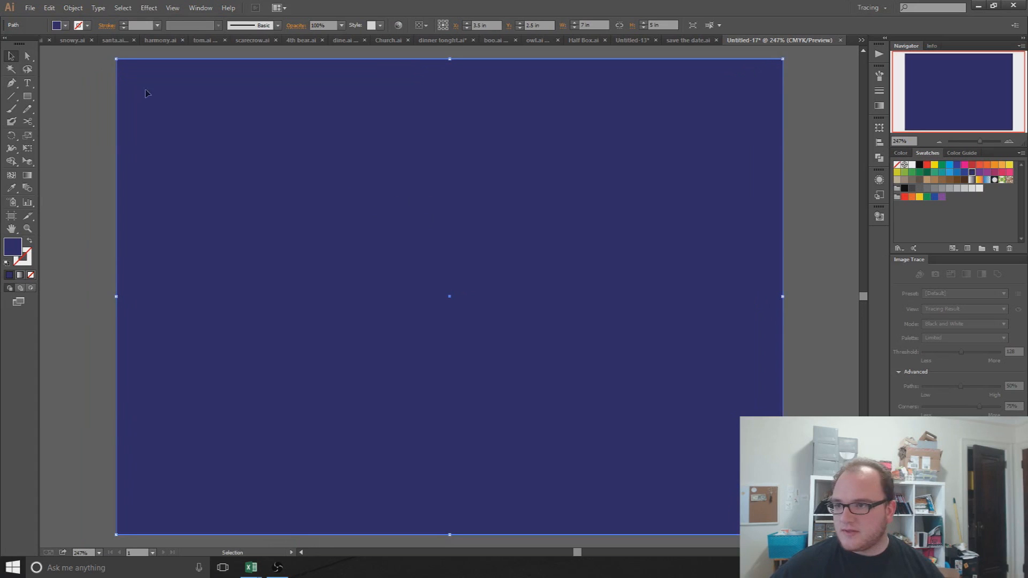
Step: Make the rectangle unfilled with a 6 pt white stroke
left_click(65, 25)
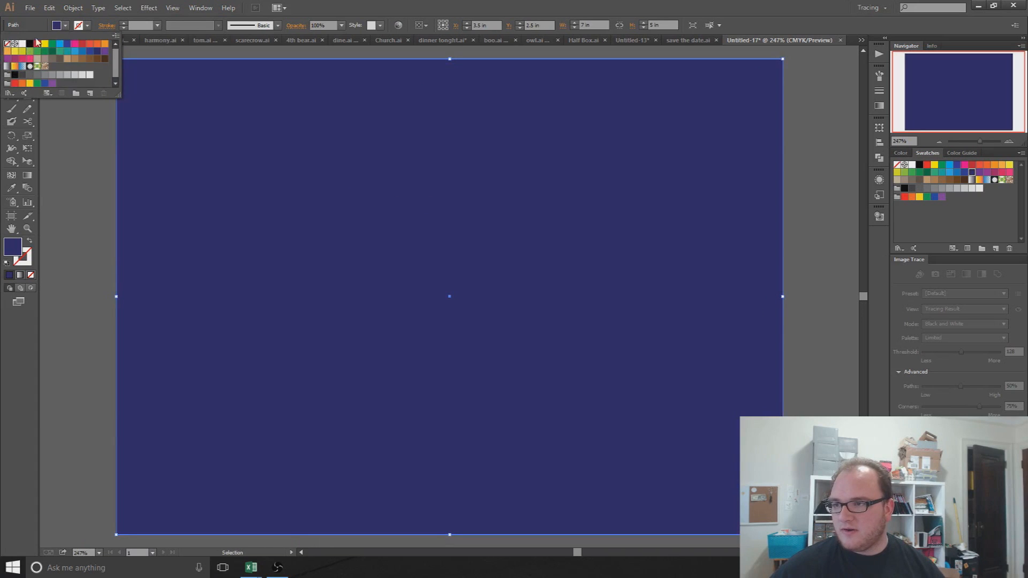
left_click(7, 43)
left_click(87, 25)
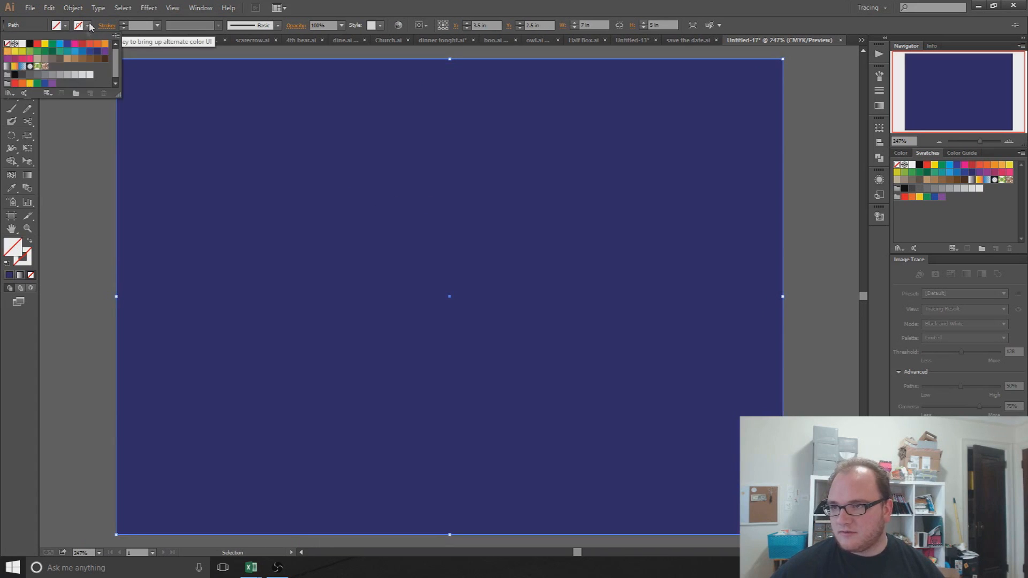
left_click(22, 44)
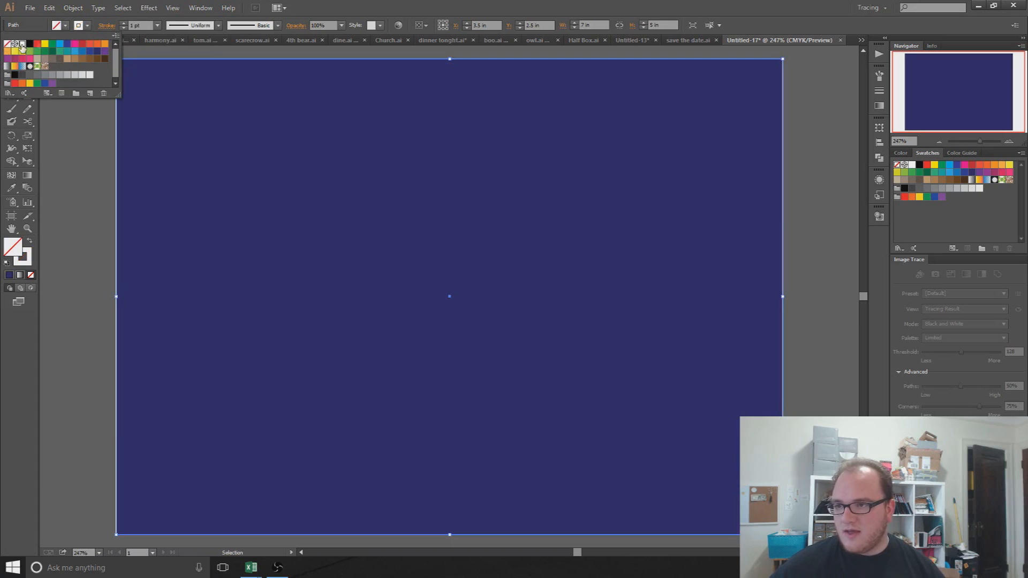
left_click(124, 24)
left_click(124, 24)
left_click(124, 24)
left_click(124, 23)
left_click(124, 24)
left_click(123, 24)
left_click(124, 29)
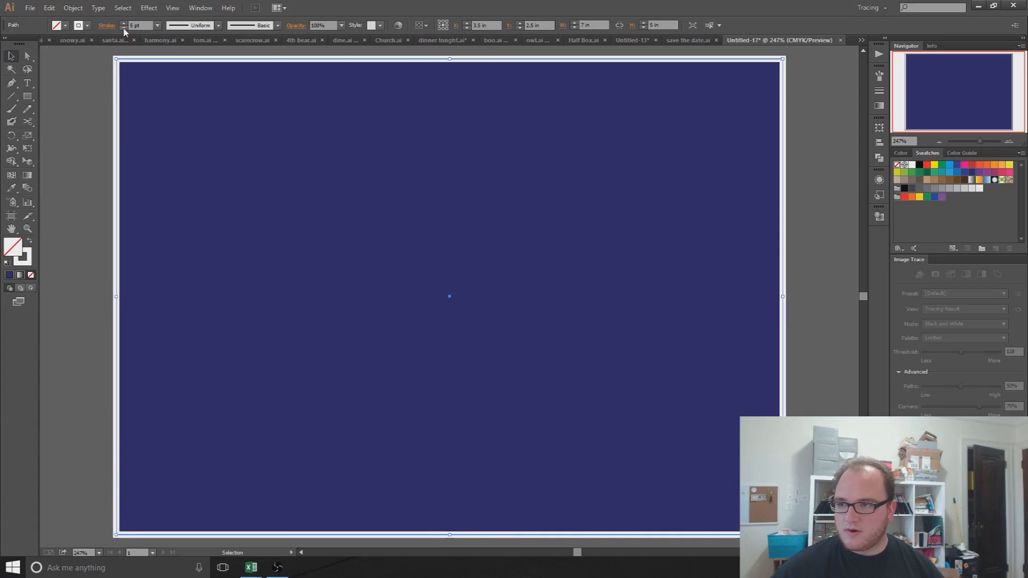
key("shift+x")
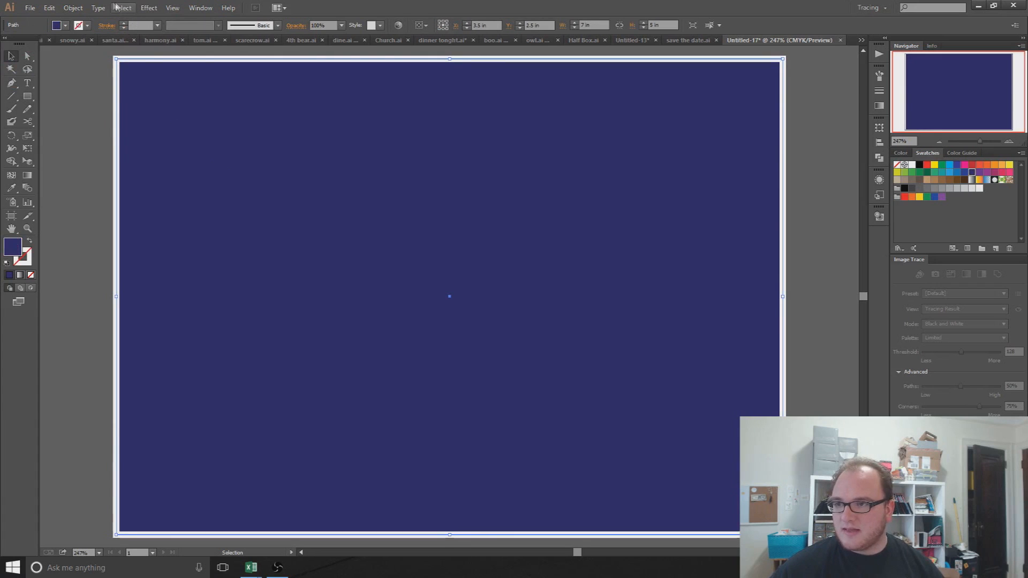
Step: Apply a 0.1389 in Offset Path effect with preview, then shift the bordered rectangle up-left
left_click(154, 8)
mouse_move(182, 105)
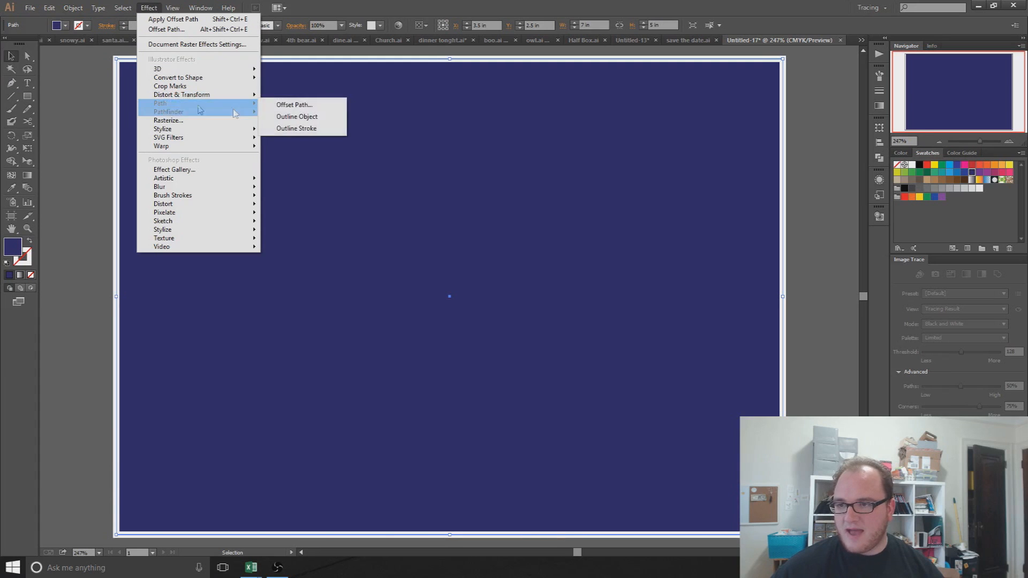
left_click(275, 105)
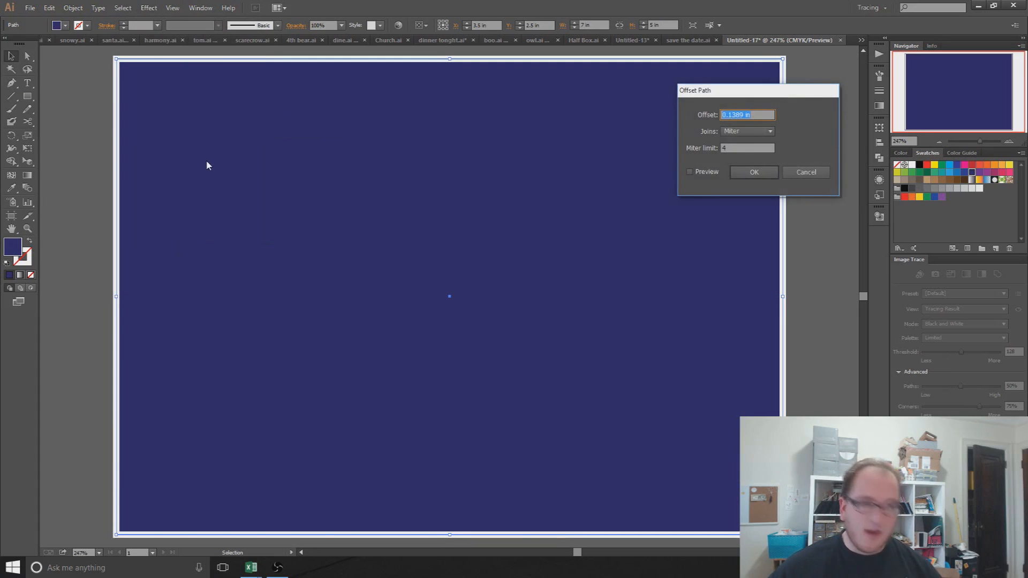
left_click(689, 172)
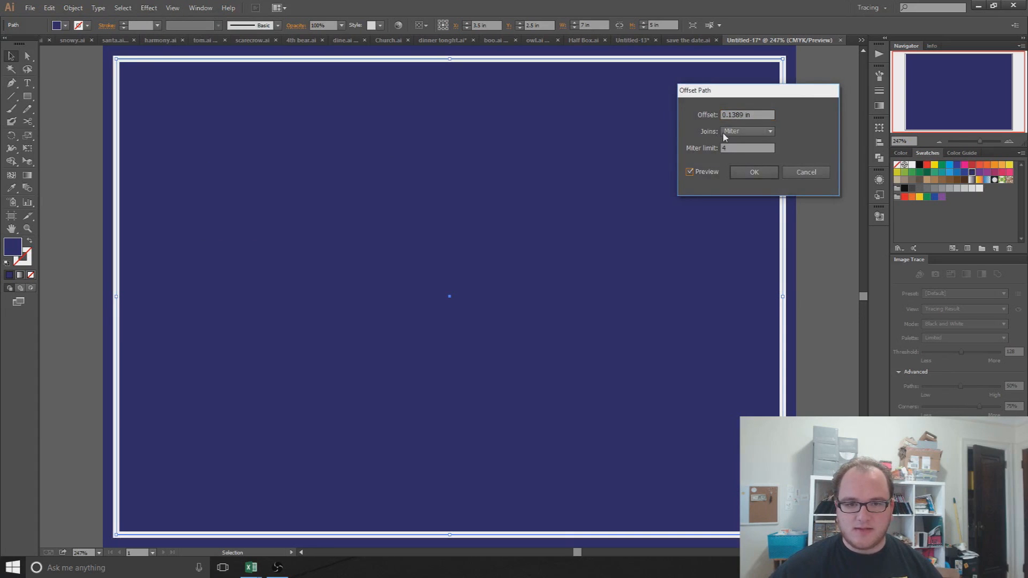
left_click_drag(755, 115, 666, 123)
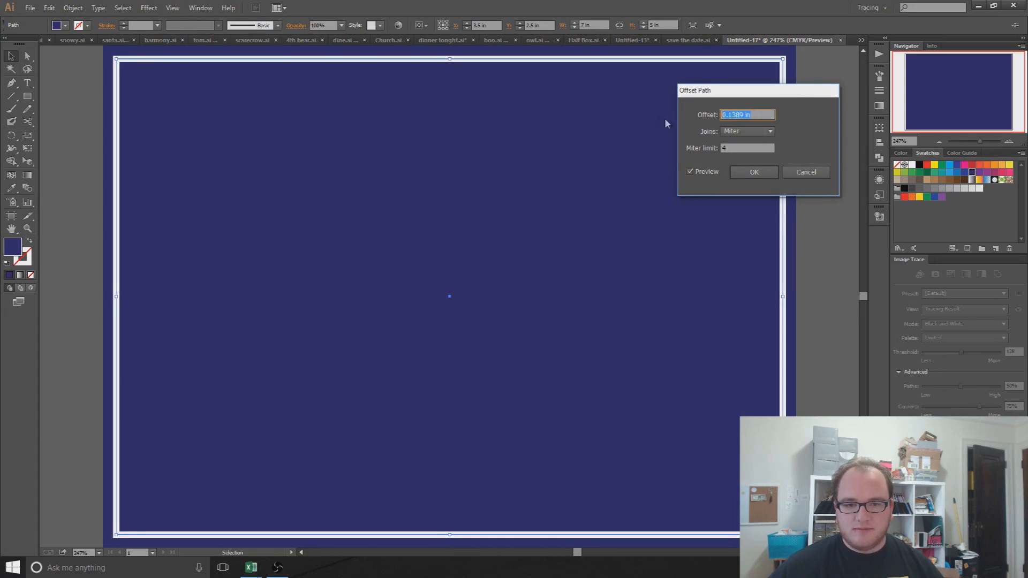
key("Return")
left_click_drag(194, 91, 179, 63)
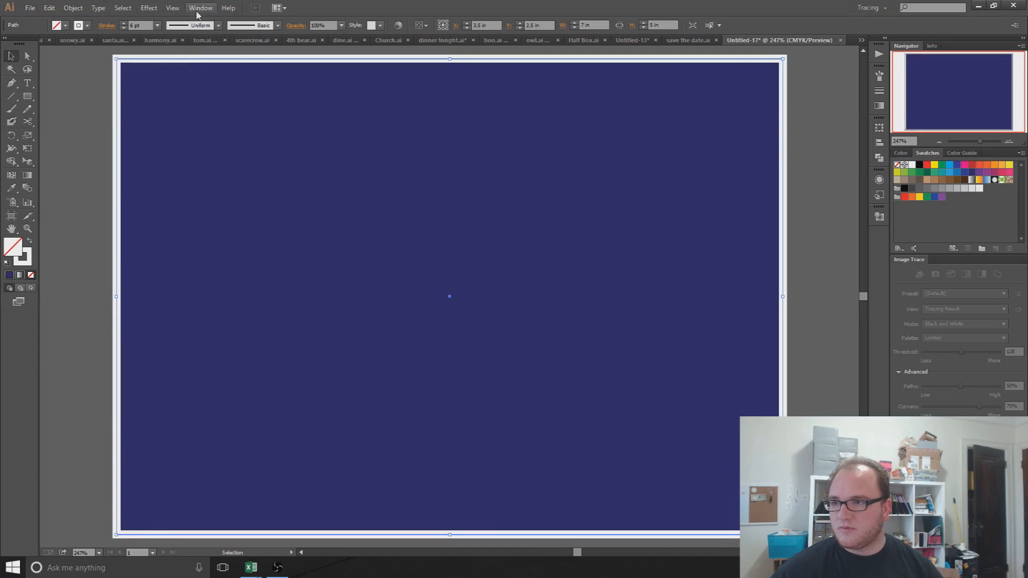
Step: Reopen Offset Path and preview an offset of -0.3 in on the white-stroked rectangle
left_click(147, 9)
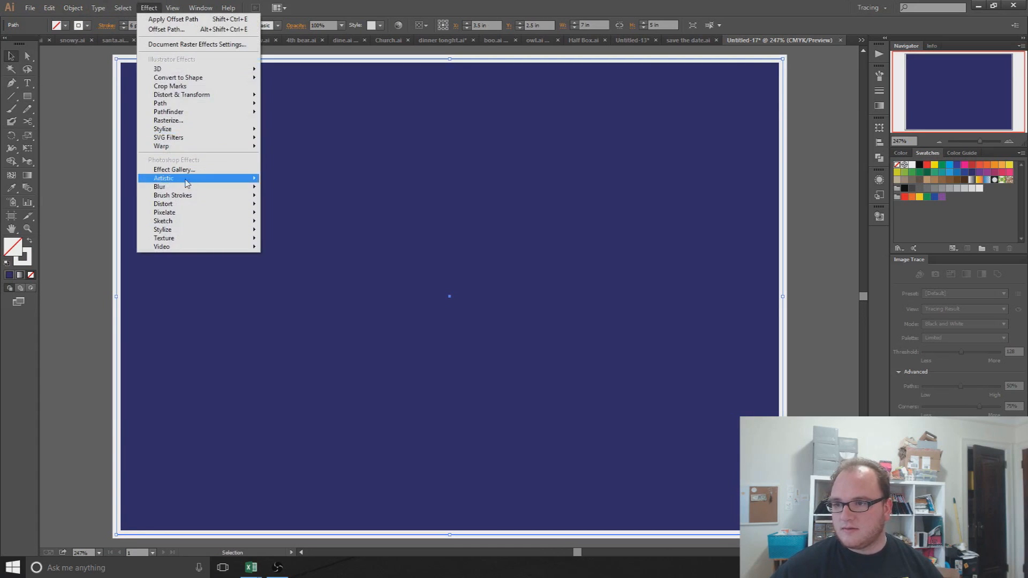
mouse_move(187, 103)
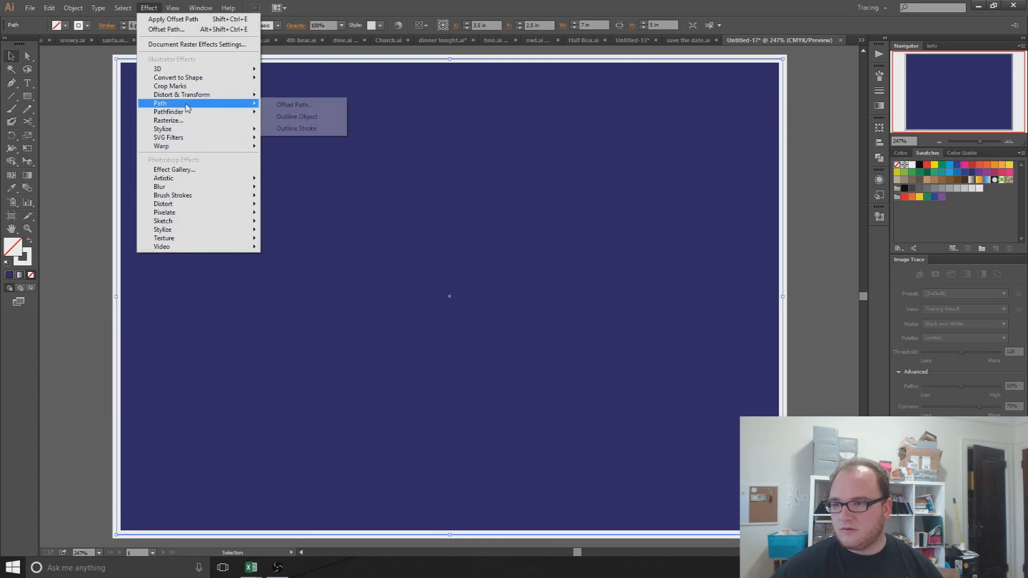
left_click(304, 103)
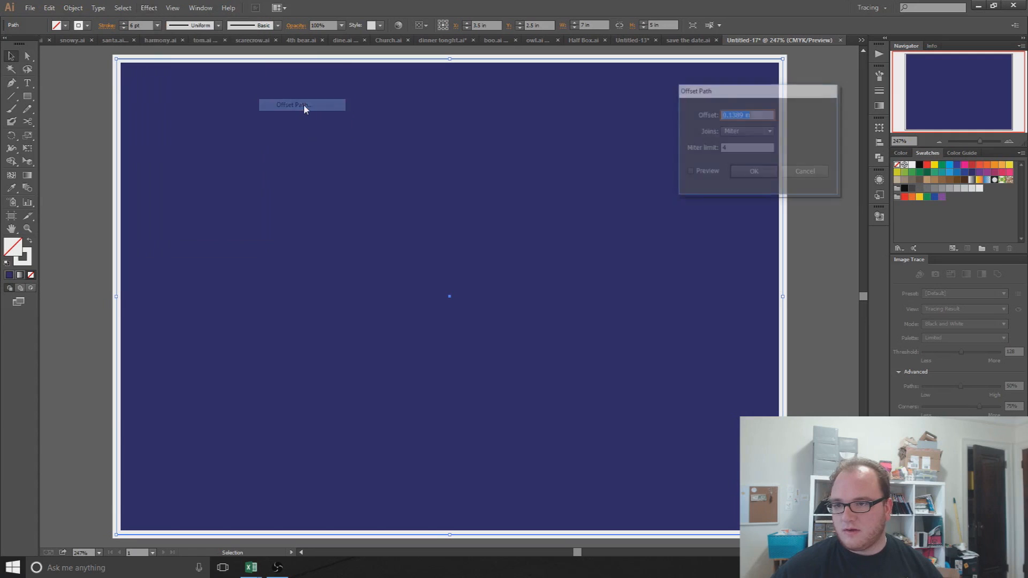
left_click(690, 172)
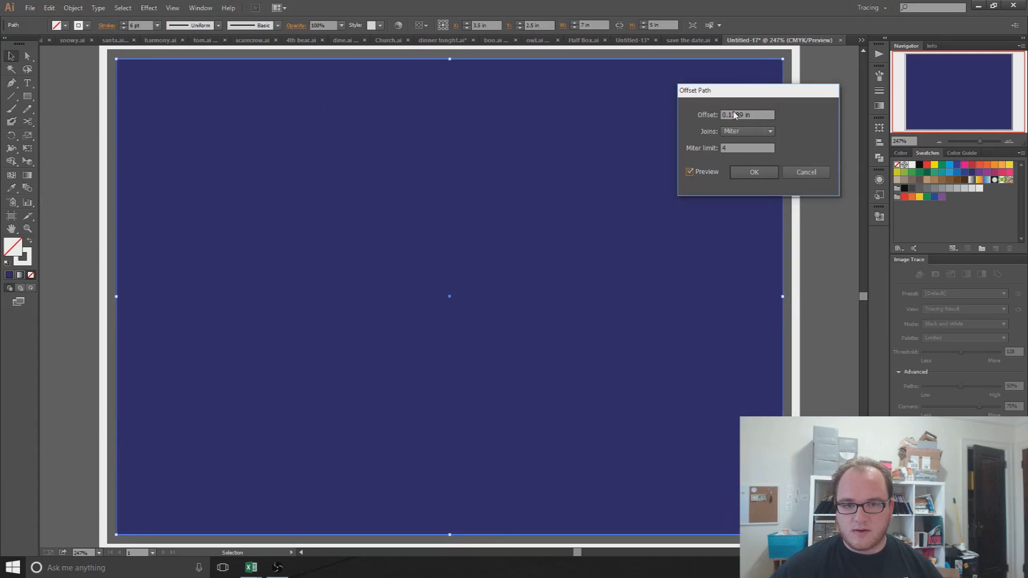
left_click_drag(754, 116, 654, 100)
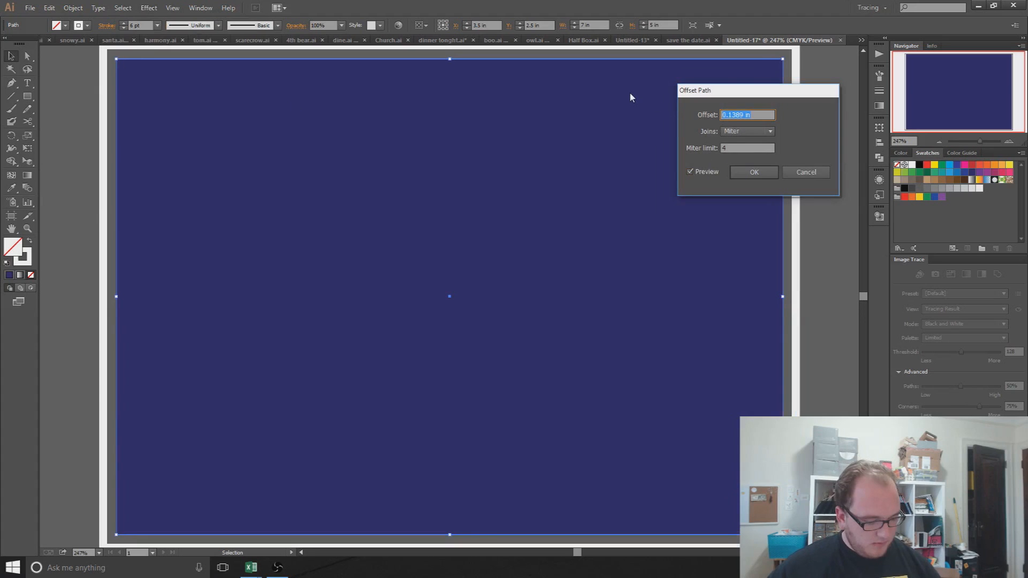
type("-.3")
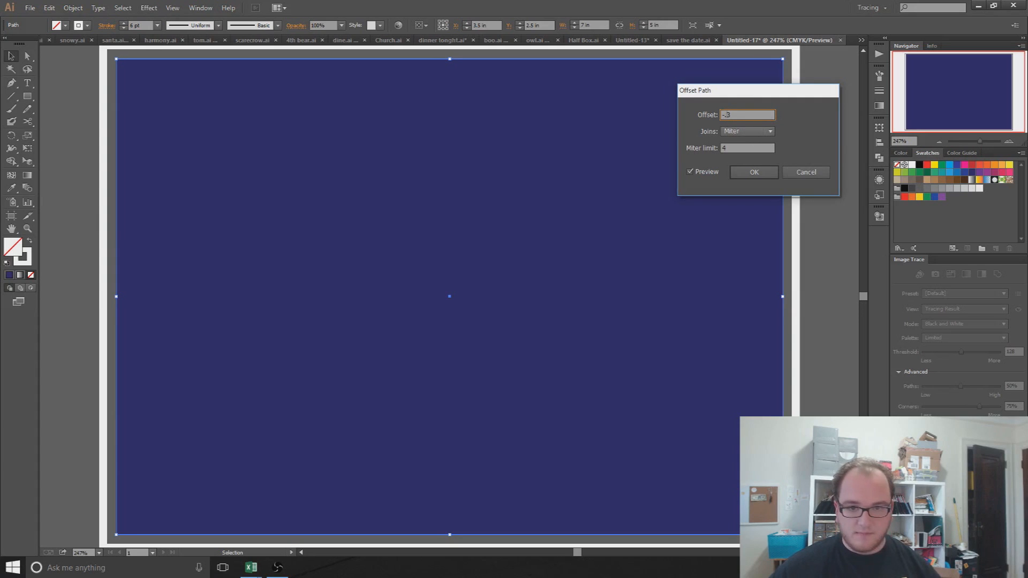
left_click(738, 149)
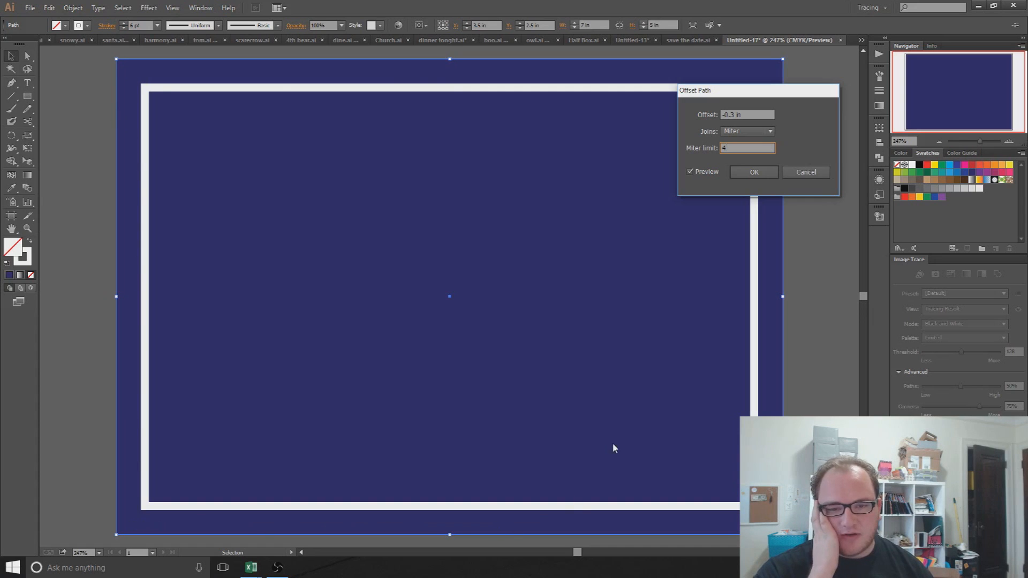
Step: Change the offset to -0.4 in and update the preview
left_click(735, 117)
key("BackSpace")
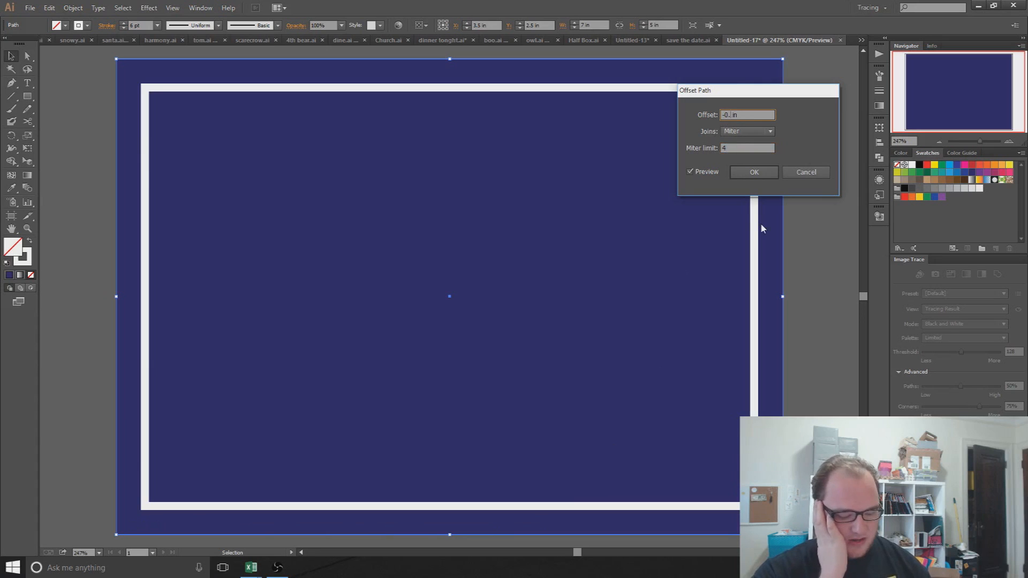
type("4")
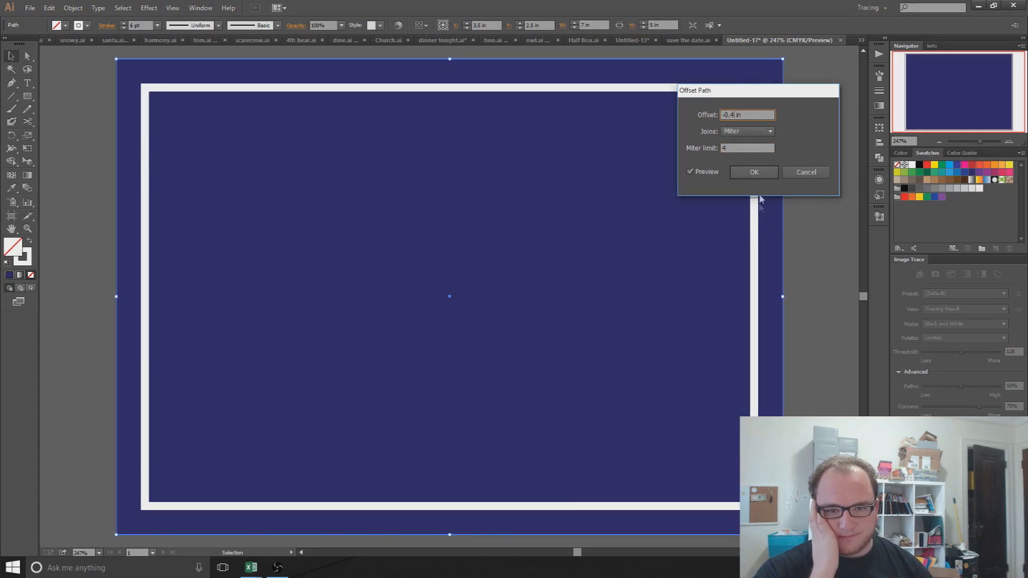
left_click(728, 148)
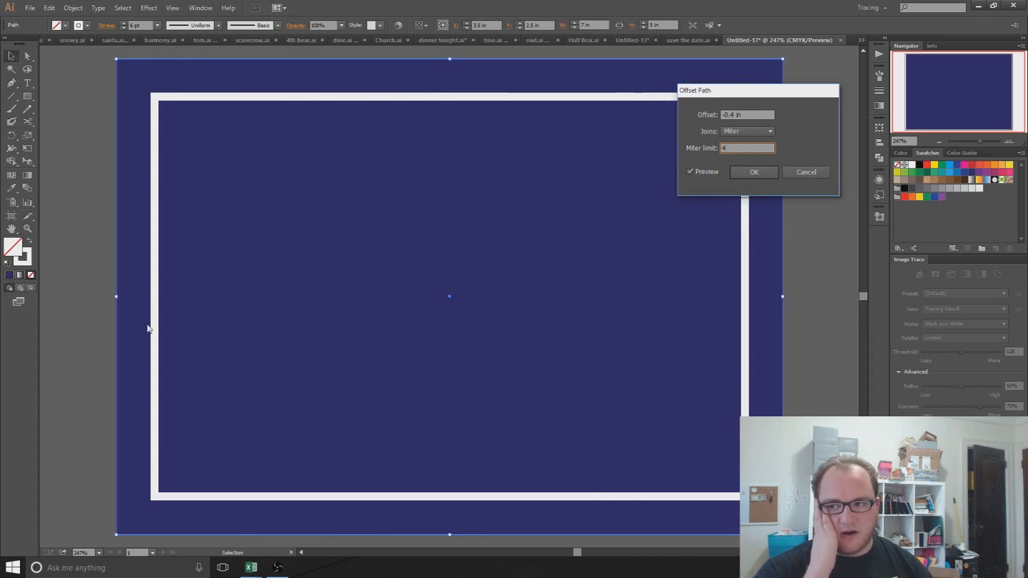
Step: Try Round and Bevel joins, then settle on Miter joins and apply the offset
left_click(745, 132)
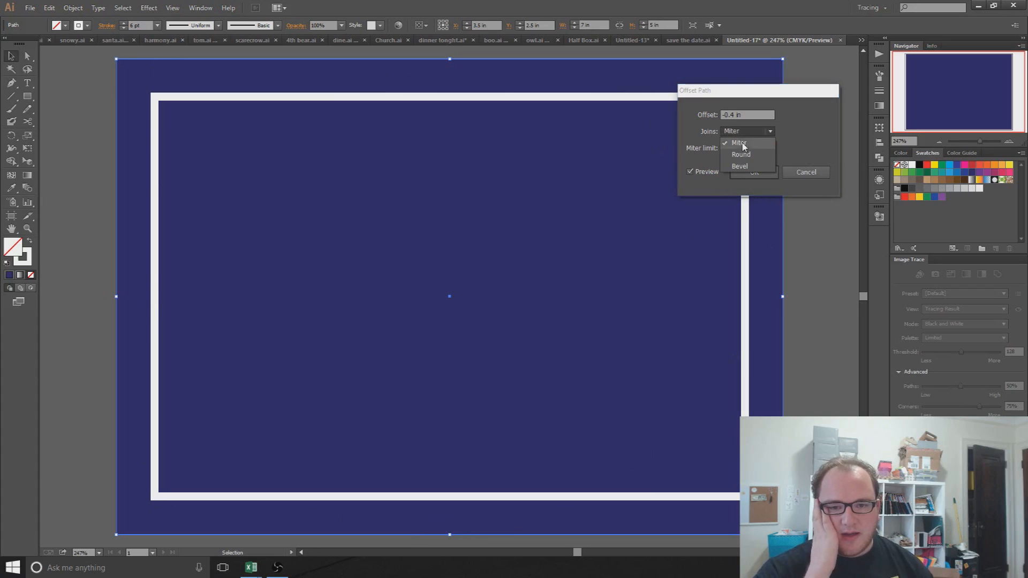
left_click(750, 149)
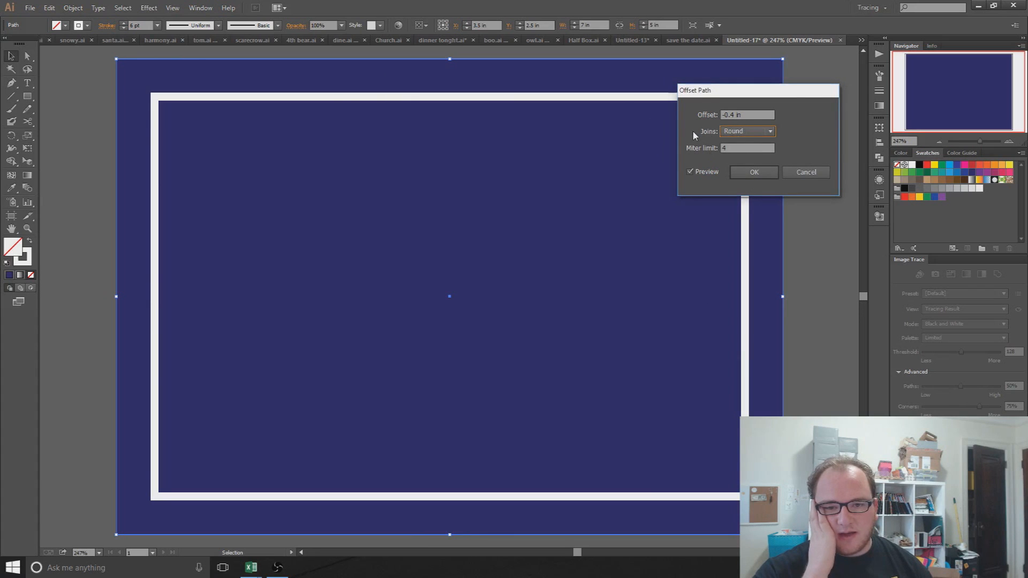
left_click(746, 131)
left_click(740, 166)
left_click(738, 133)
left_click(738, 143)
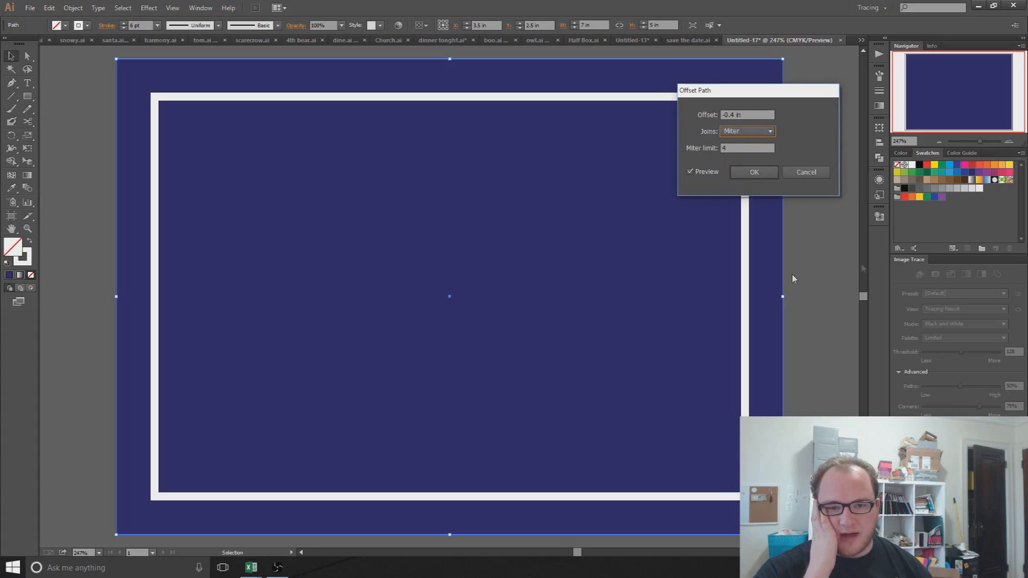
left_click(752, 173)
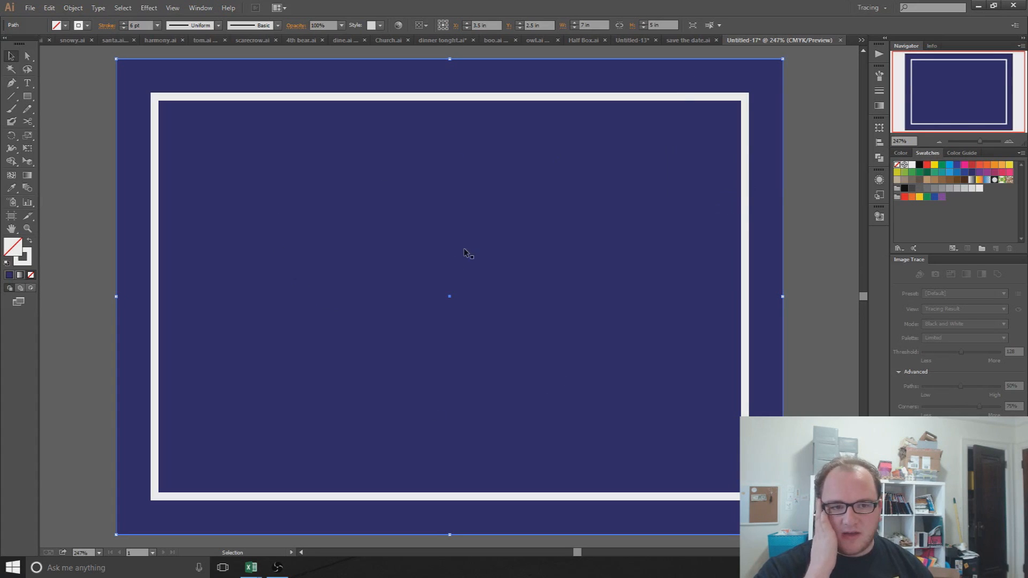
left_click(11, 83)
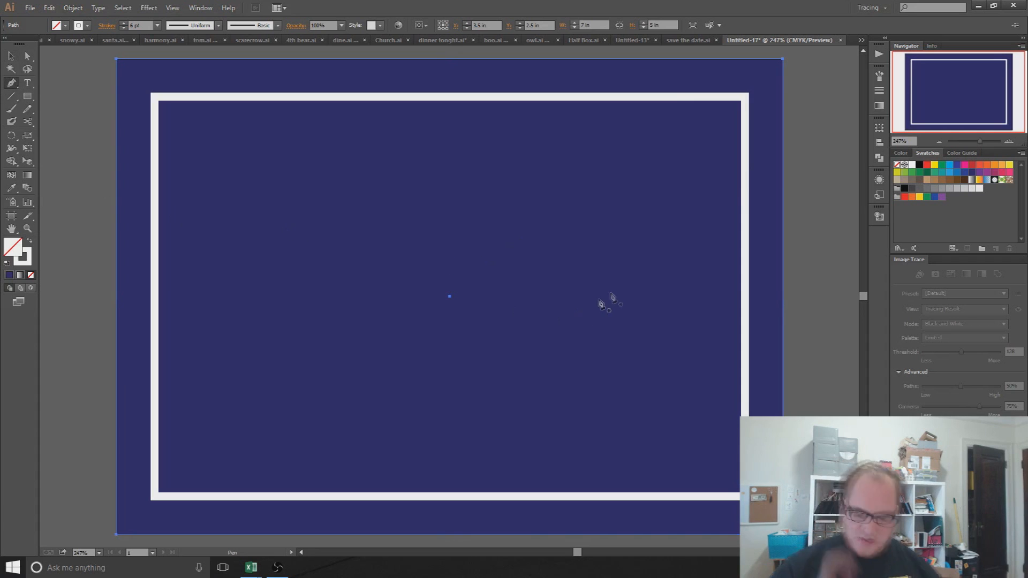
Step: Zoom into the top-right corner and draw a level straight line along the frame's top edge
scroll(723, 114, "up", 5, "alt")
left_click_drag(723, 114, 713, 152)
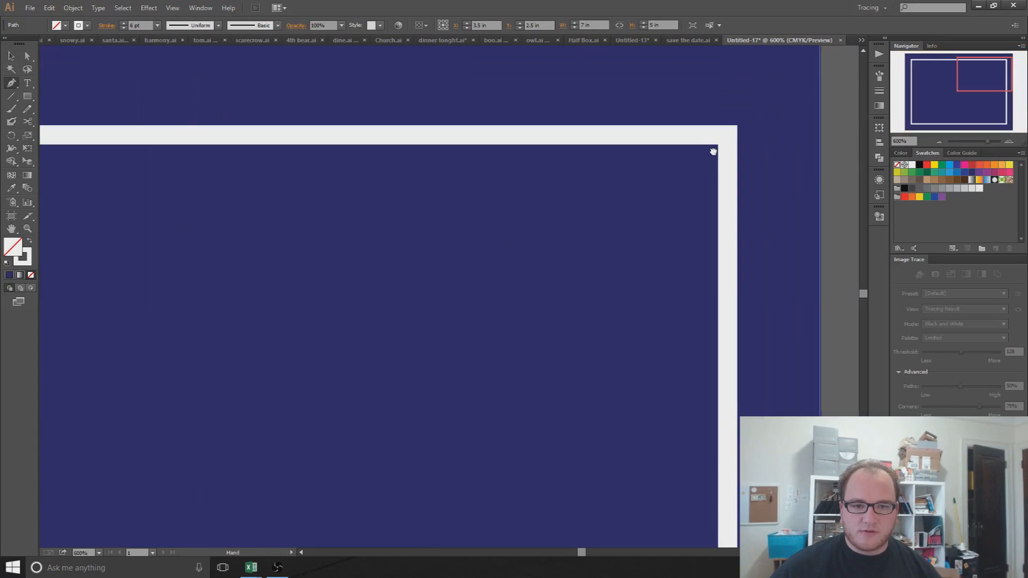
scroll(716, 144, "up", 3)
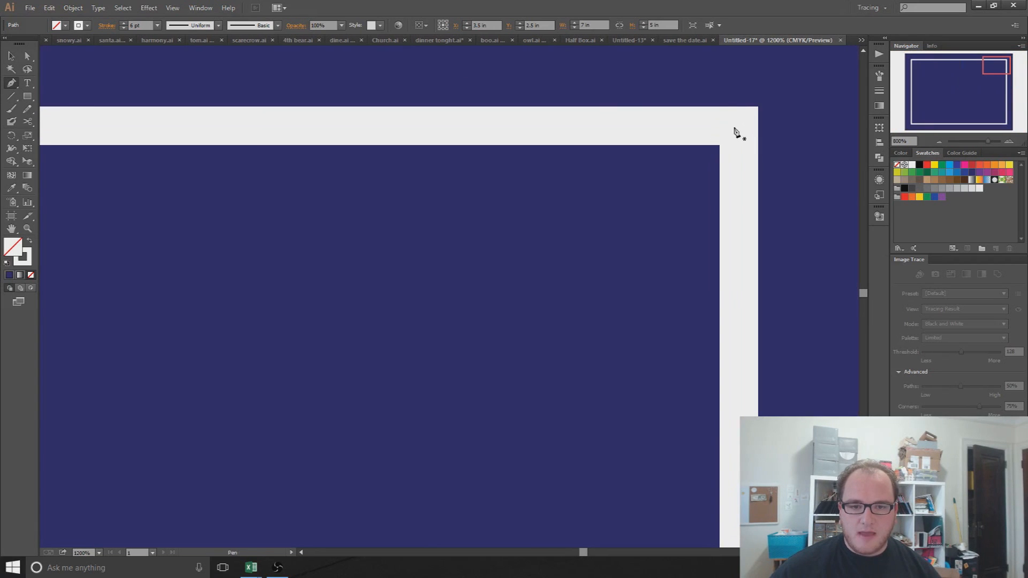
left_click(734, 128)
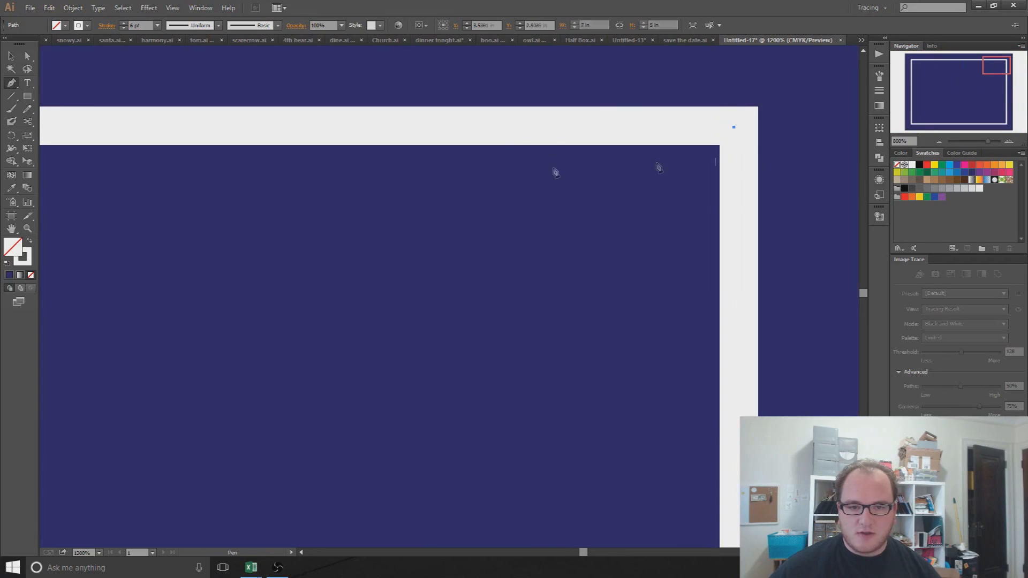
left_click(518, 128)
left_click(627, 128)
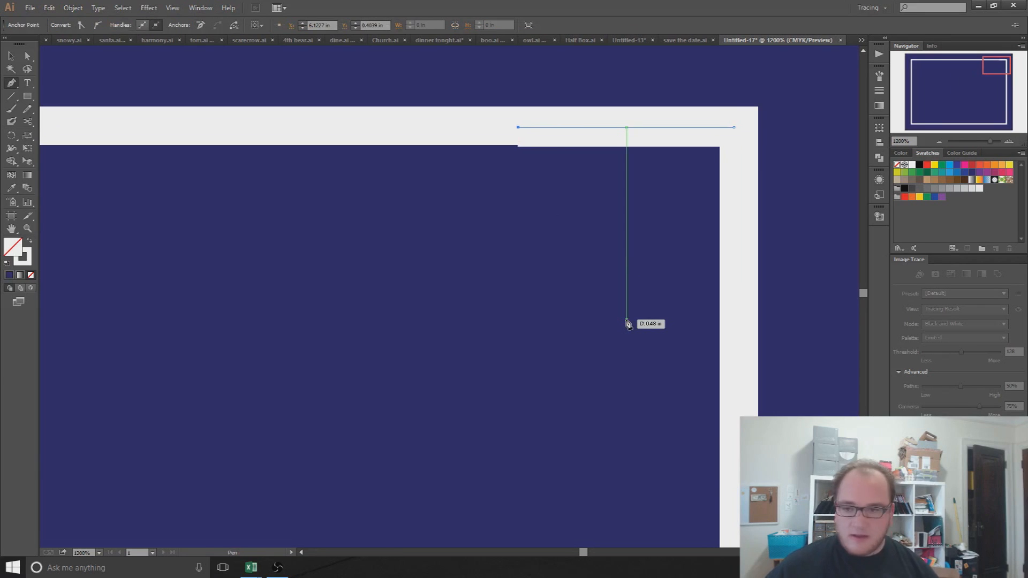
key("Up")
key("Down")
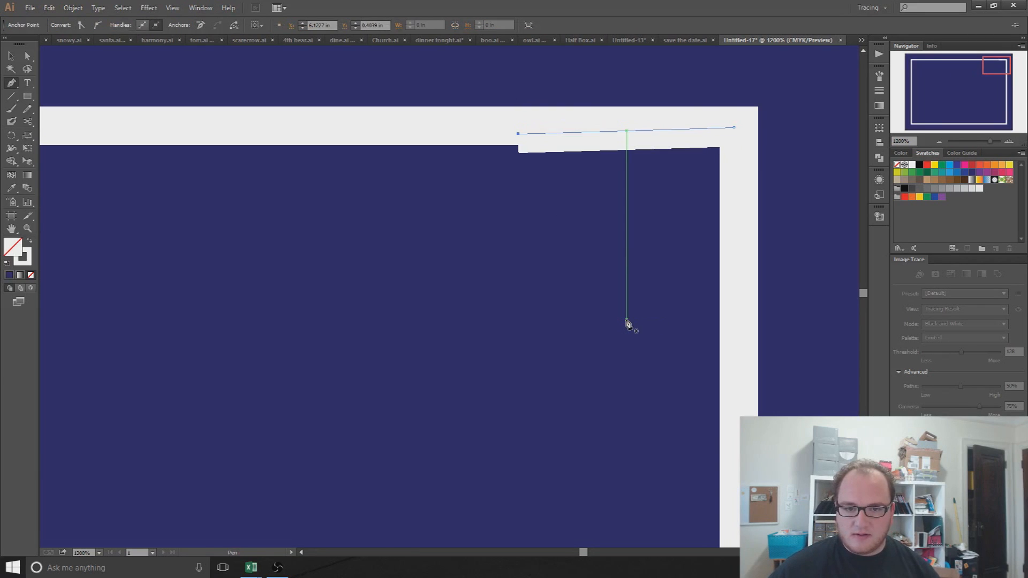
key("Down")
key("Down")
key("Up")
key("Up")
key("Up")
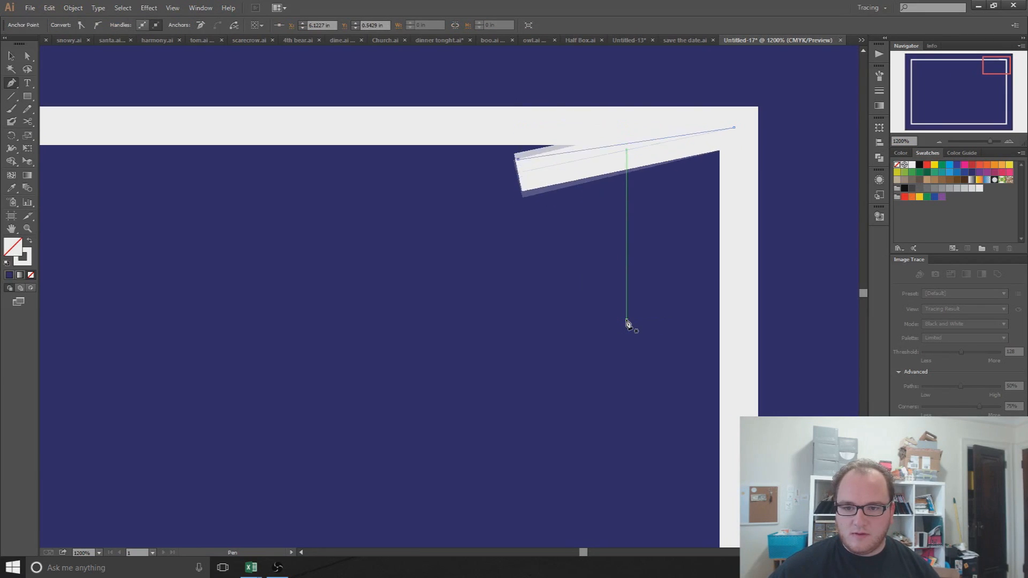
key("Down")
key("v")
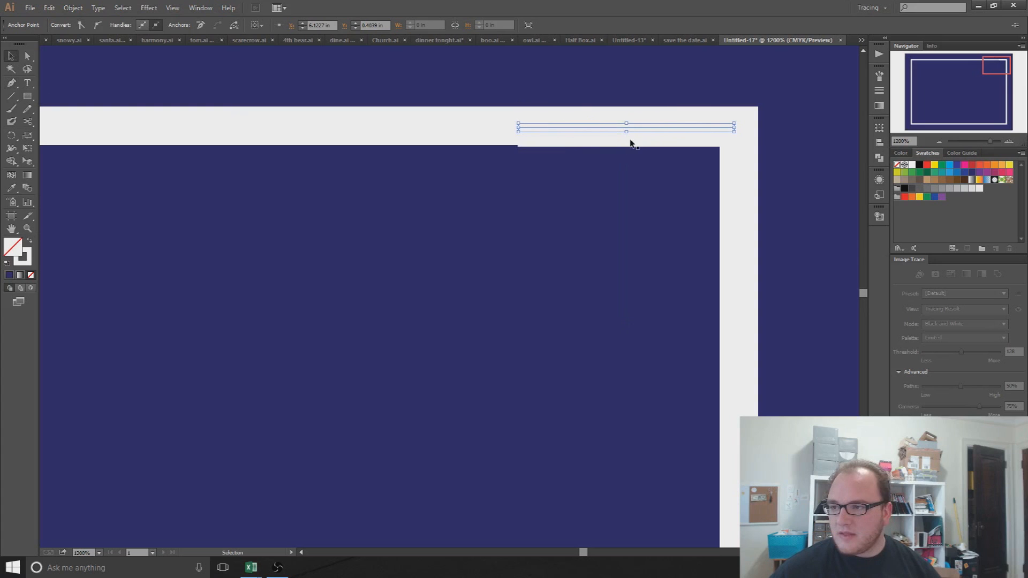
key("Up")
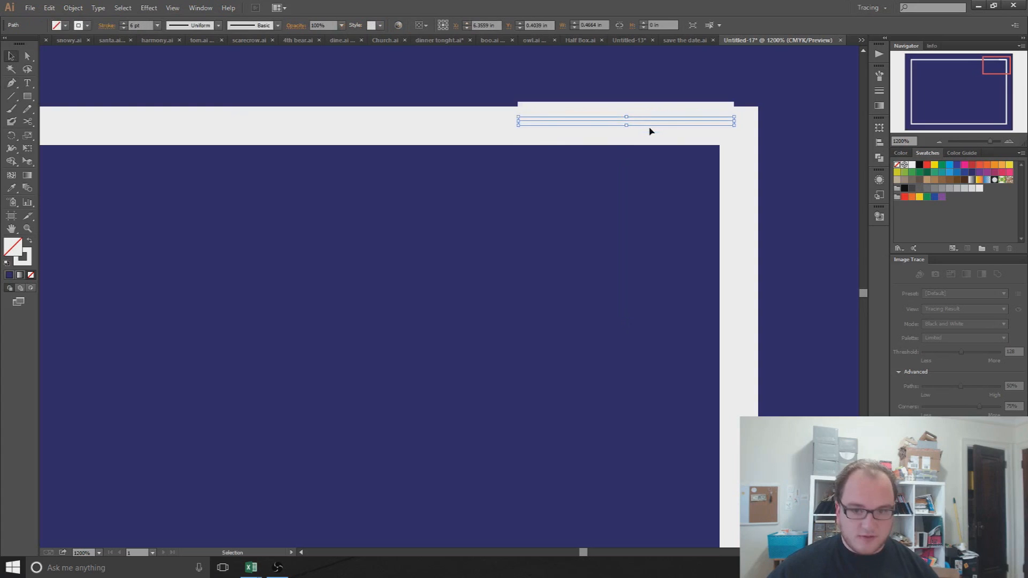
key("Down")
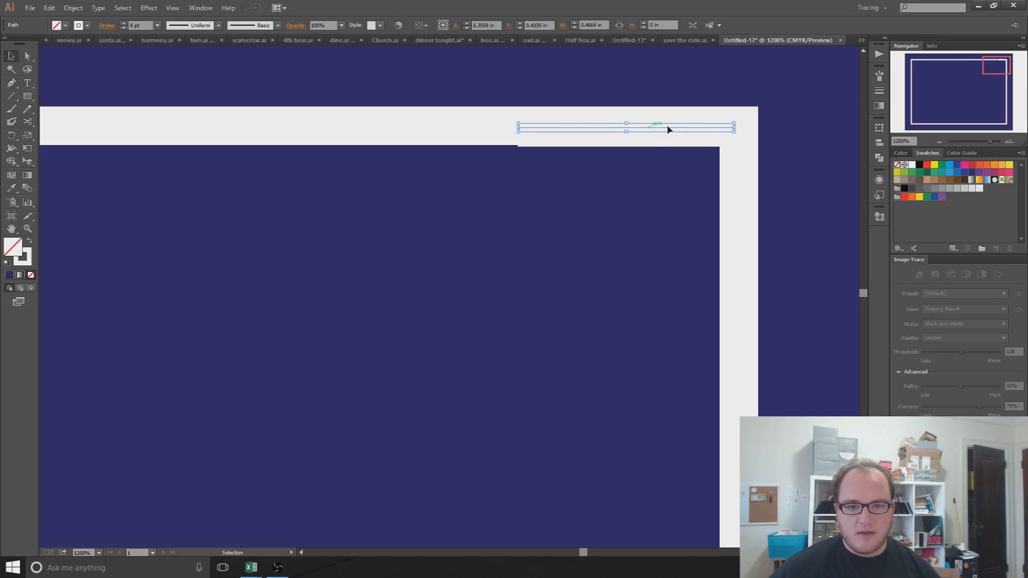
Step: Adjust the line's right end and position it within the top border in isolation mode
left_click(736, 128)
left_click_drag(736, 128, 740, 128)
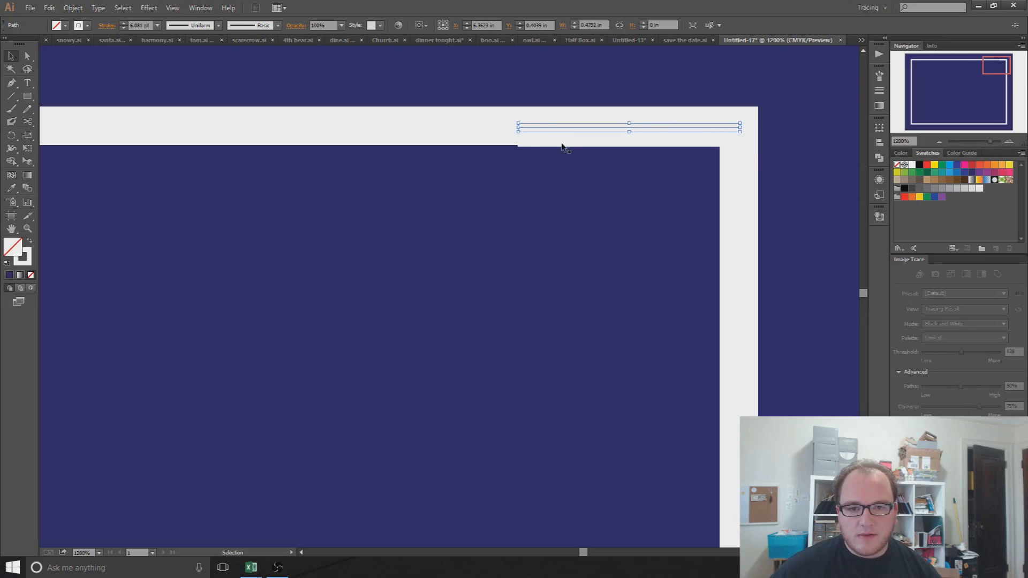
scroll(542, 134, "up", 3)
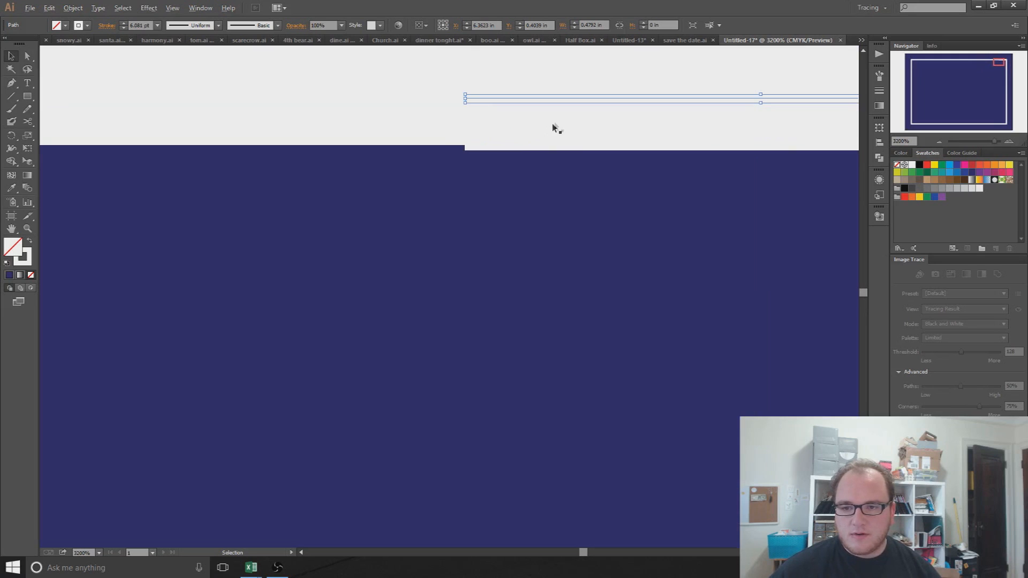
left_click(553, 115)
double_click(554, 100)
left_click_drag(554, 100, 528, 220)
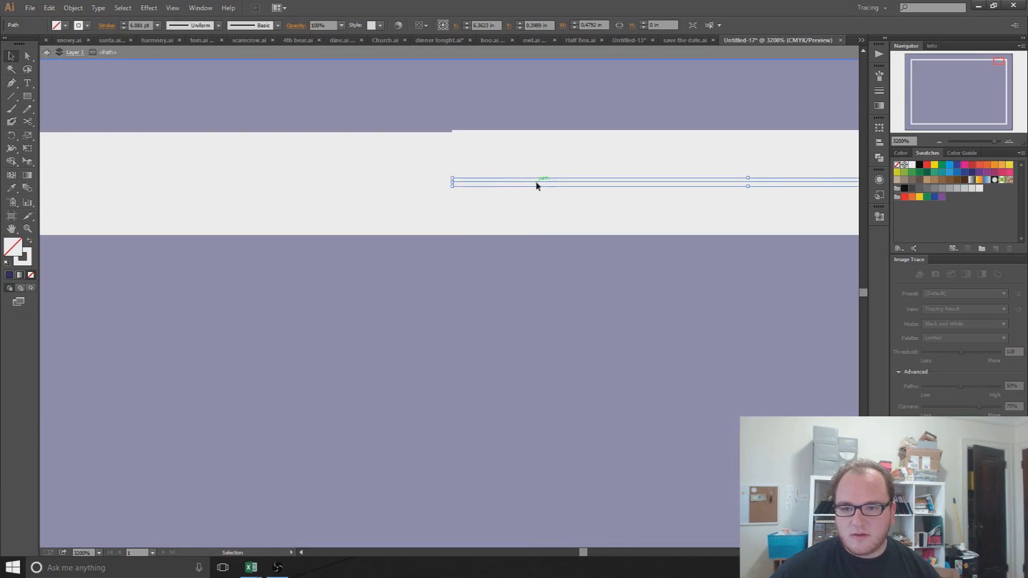
left_click_drag(537, 183, 537, 185)
left_click(539, 343)
double_click(540, 342)
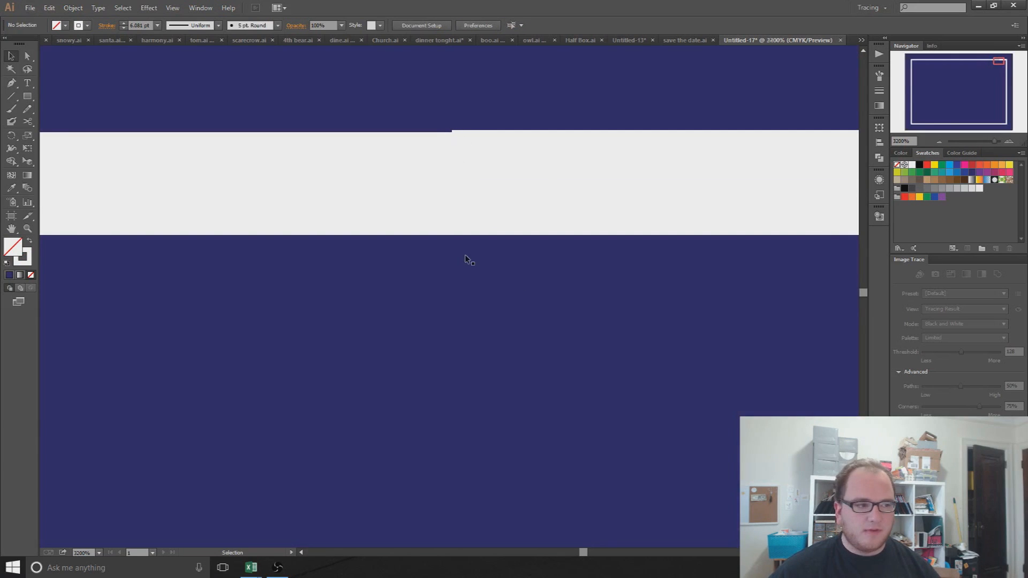
scroll(464, 255, "down", 3)
Step: Select the short top-edge line and stretch it leftward along the border
left_click_drag(520, 350, 632, 294)
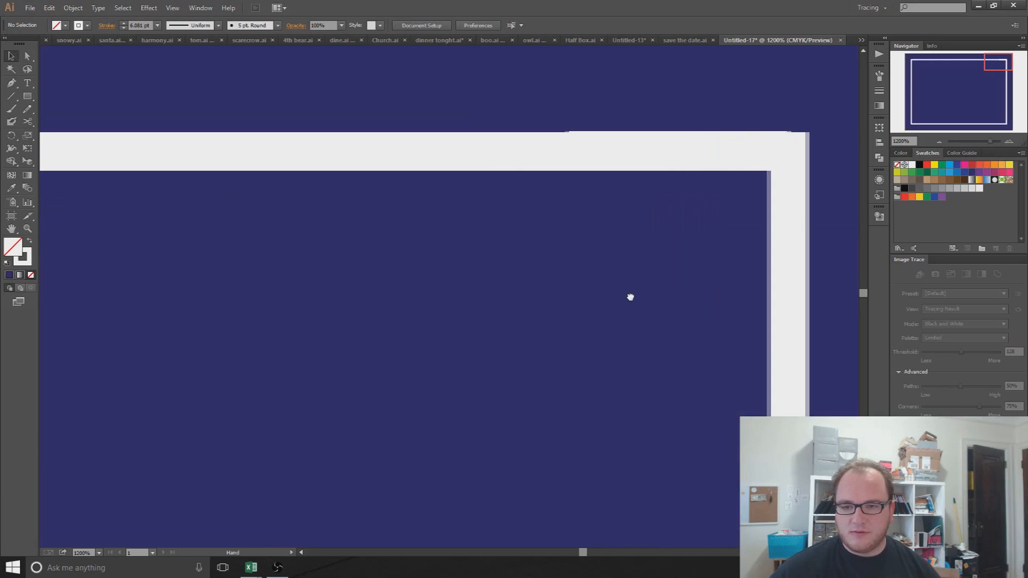
scroll(559, 306, "down", 1)
scroll(541, 313, "down", 3)
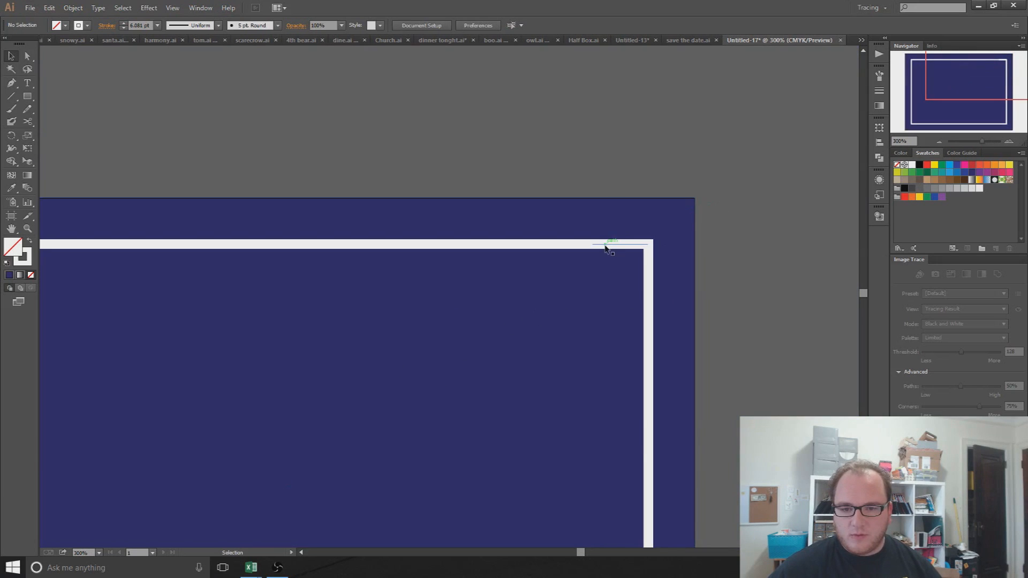
left_click(606, 247)
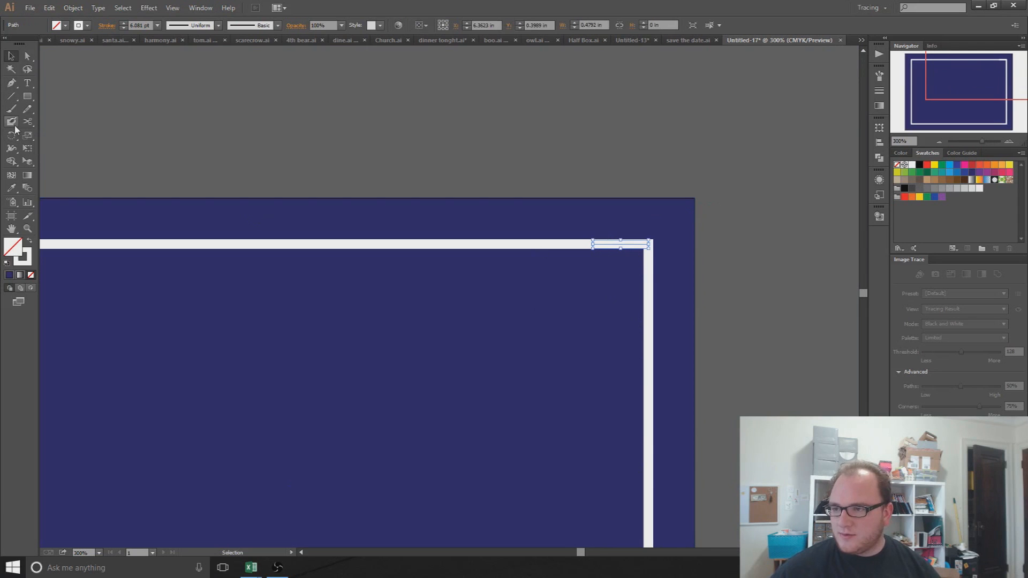
scroll(525, 301, "up", 4)
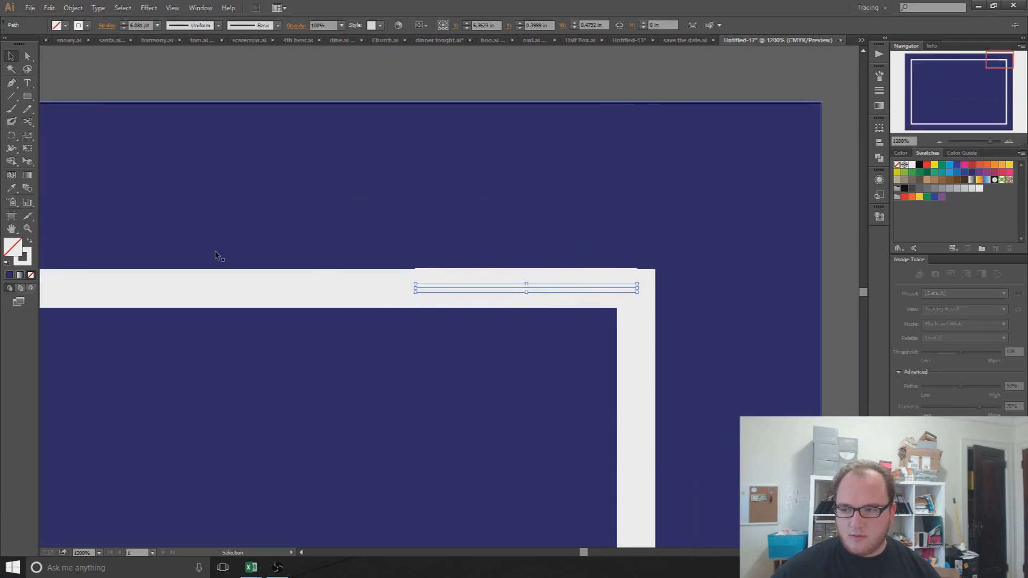
left_click_drag(414, 289, 228, 294)
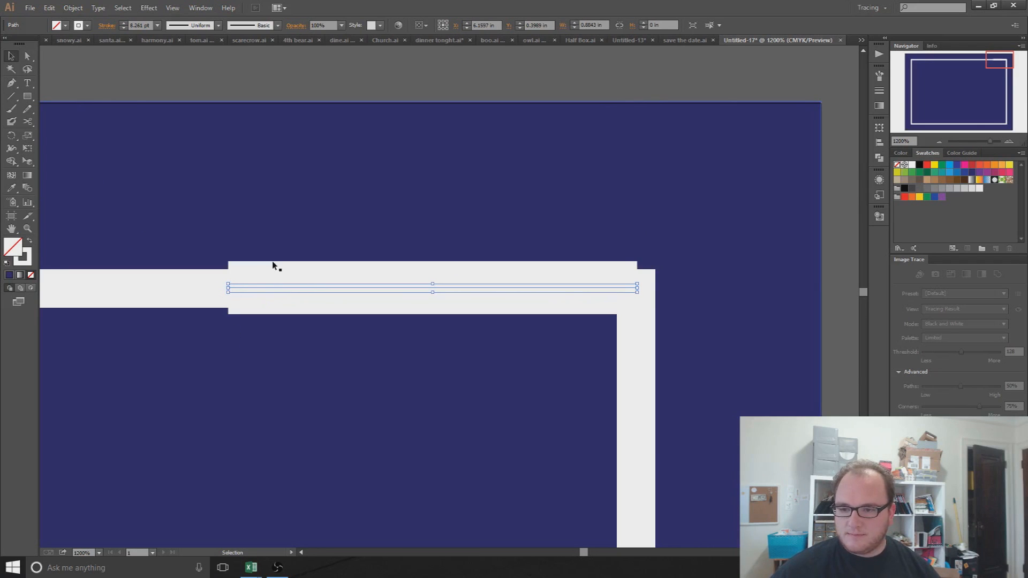
Step: Set the line's stroke weight to 4 pt
left_click(139, 26)
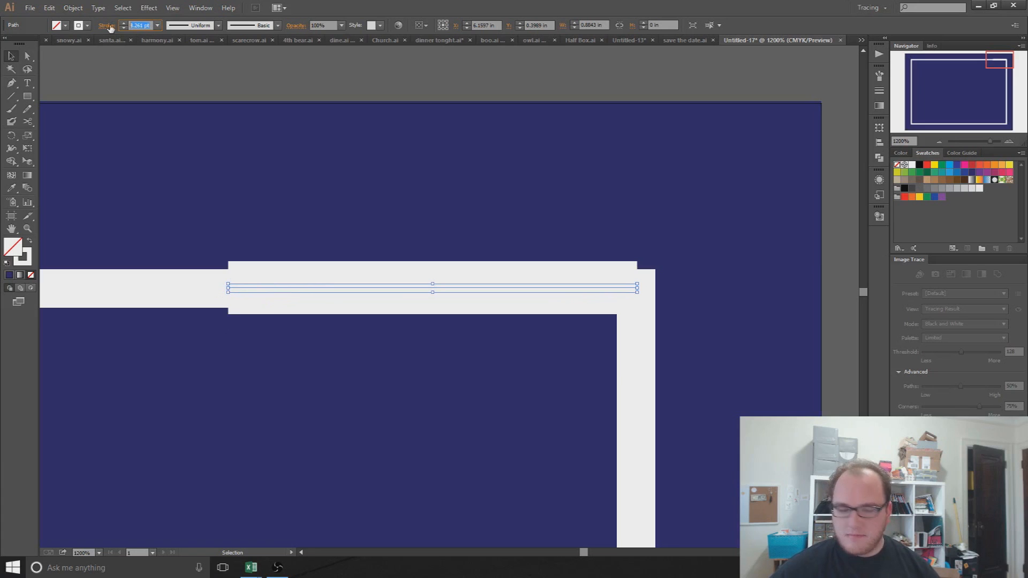
type("4")
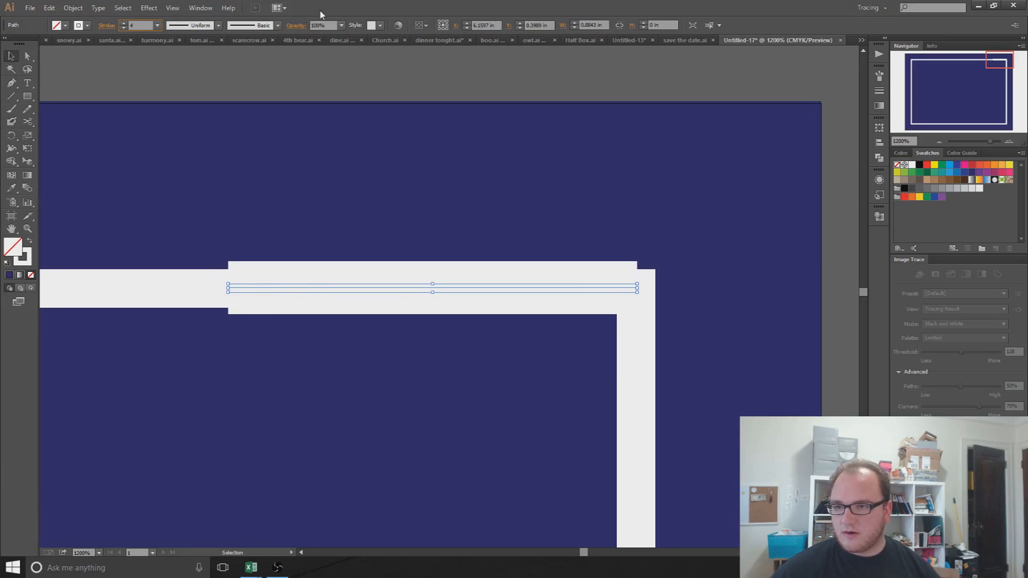
left_click(323, 289)
left_click(323, 288)
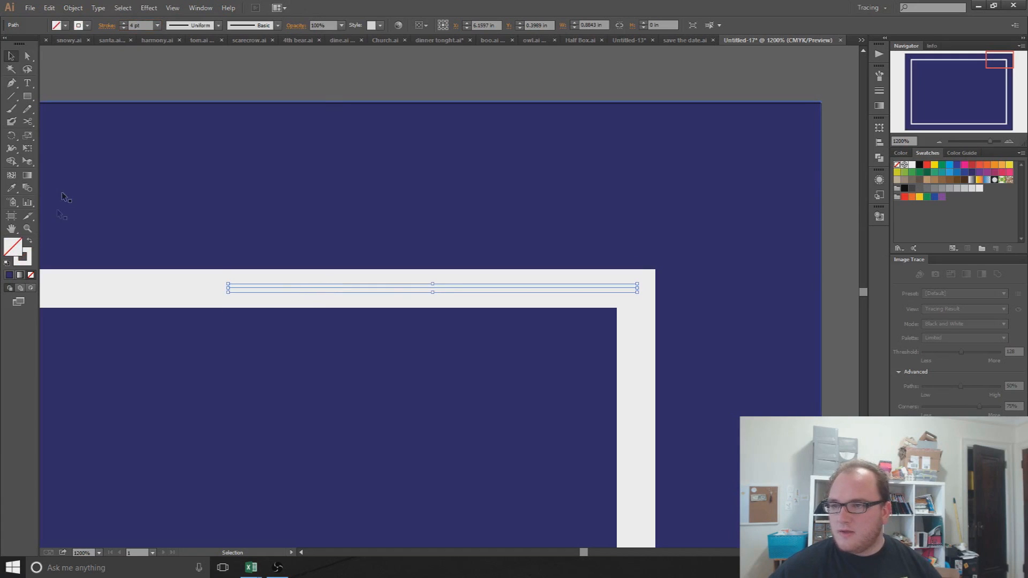
left_click(12, 136)
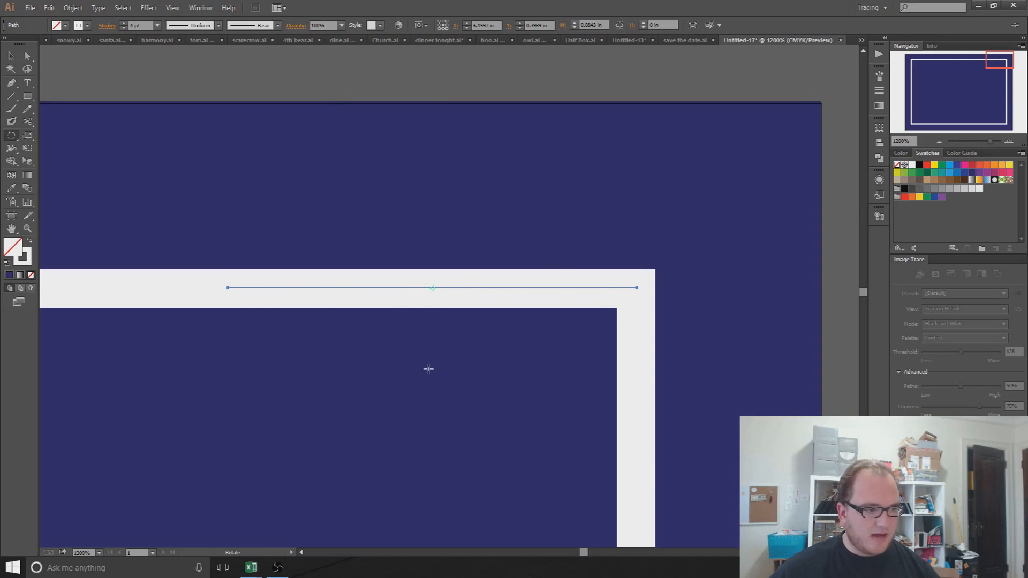
Step: Try rotating the line with the Rotate tool, undo it, and retry around its right end
left_click(441, 204)
left_click_drag(438, 239, 601, 221)
key("ctrl+z")
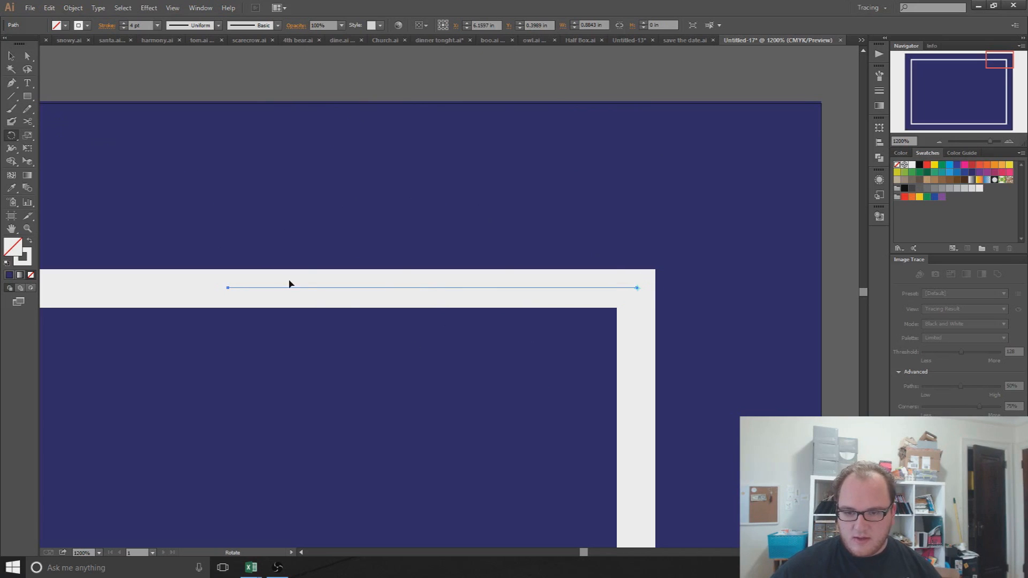
left_click_drag(283, 291, 339, 292)
Step: Alt-click the line's right end at the top-right corner to open Rotate, previewing -42.65°
left_click_drag(352, 380, 449, 333)
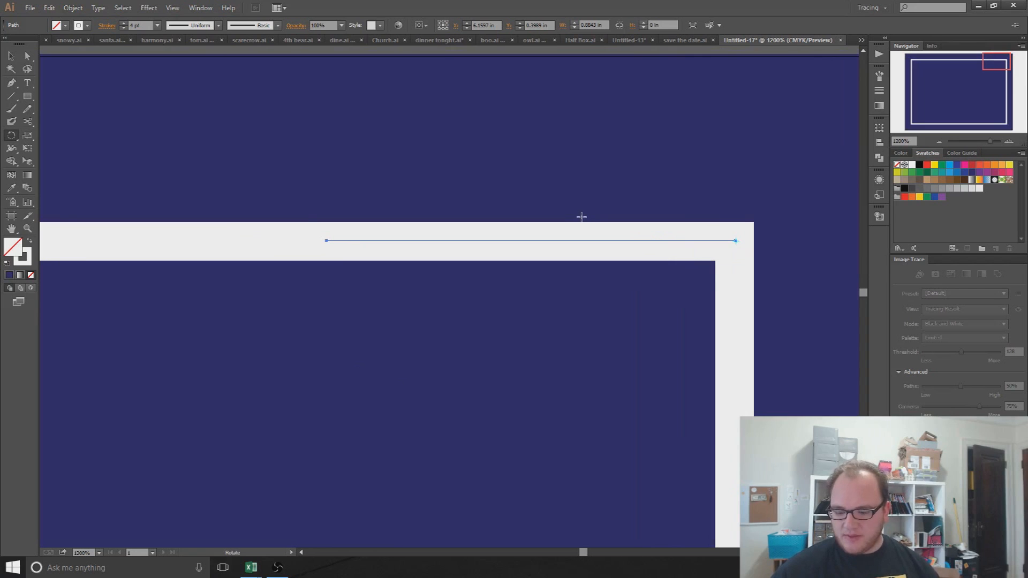
left_click_drag(656, 417, 621, 366)
key("alt")
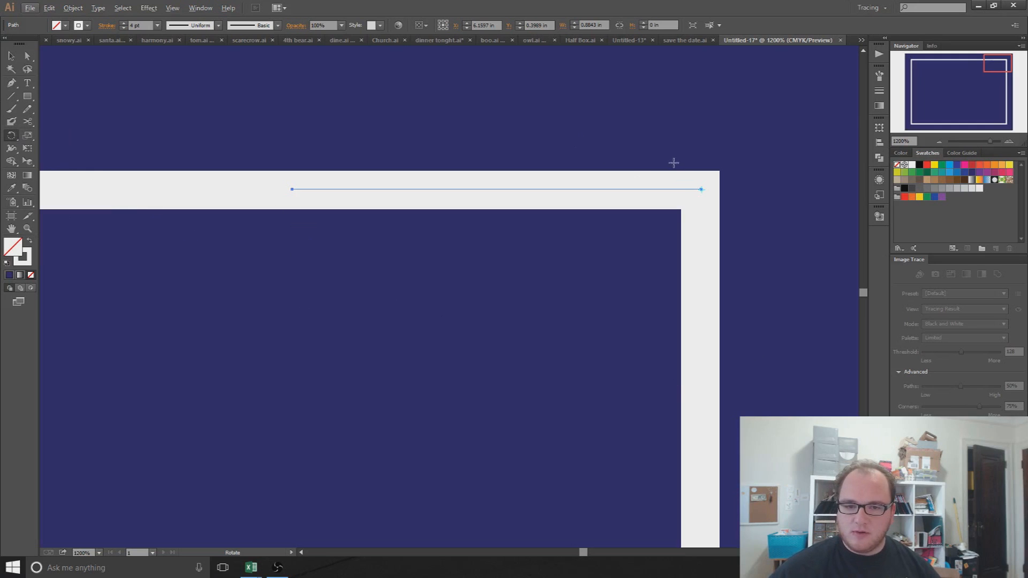
key("alt")
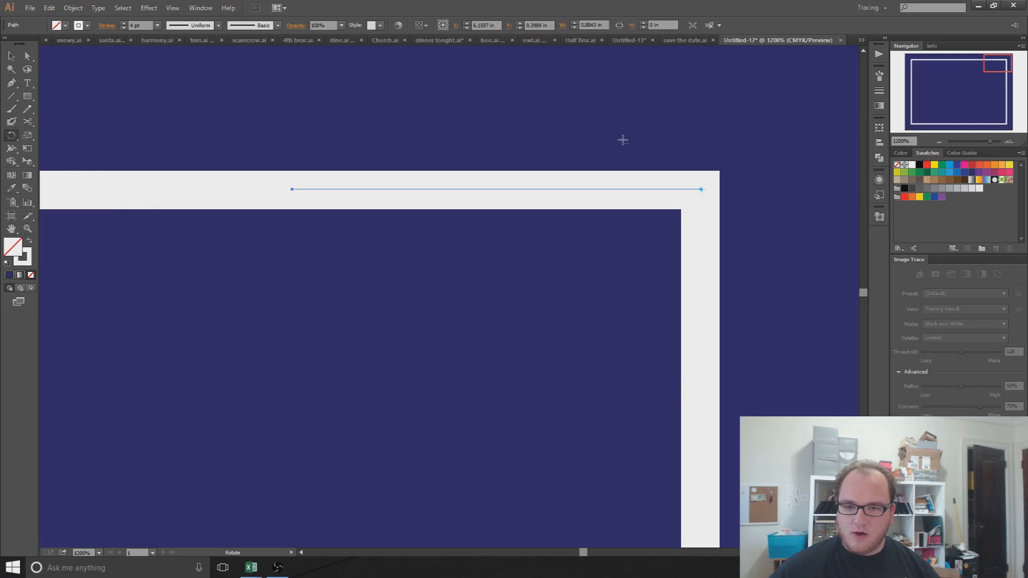
left_click(12, 137)
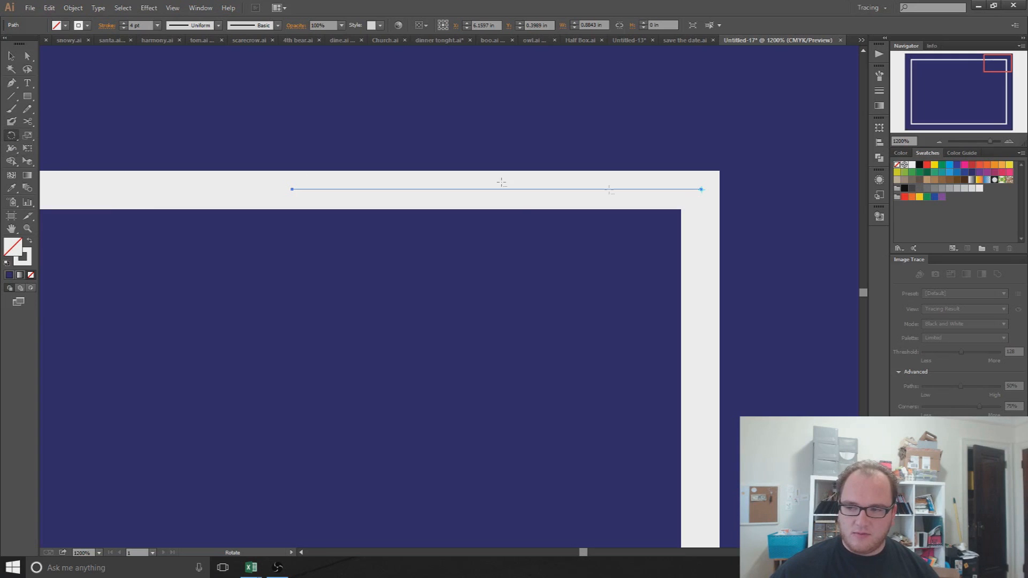
left_click(702, 190, "alt")
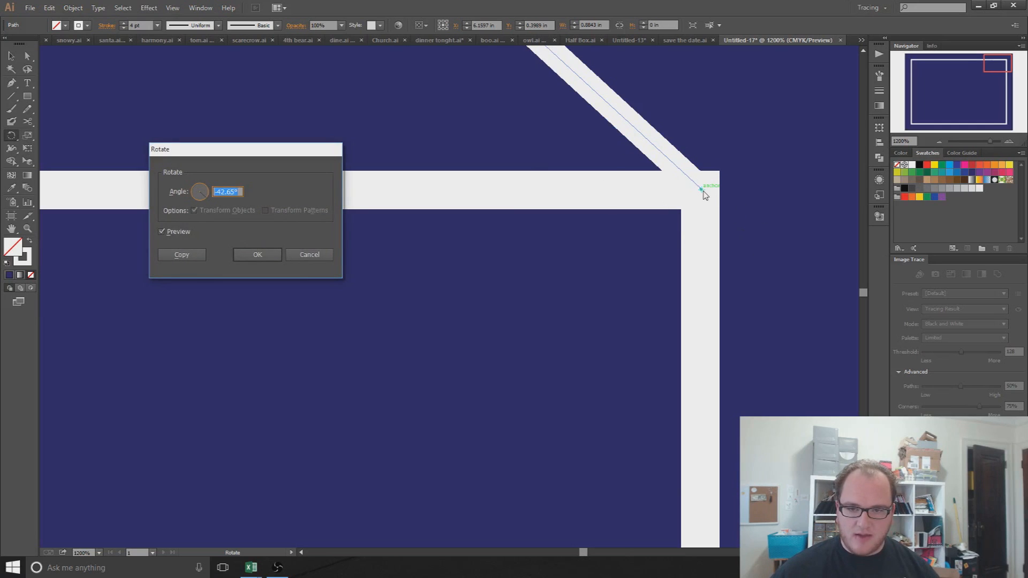
Step: Move the Rotate dialog aside, set the angle to 0°, and start entering 90 in Calculator
left_click_drag(259, 154, 175, 135)
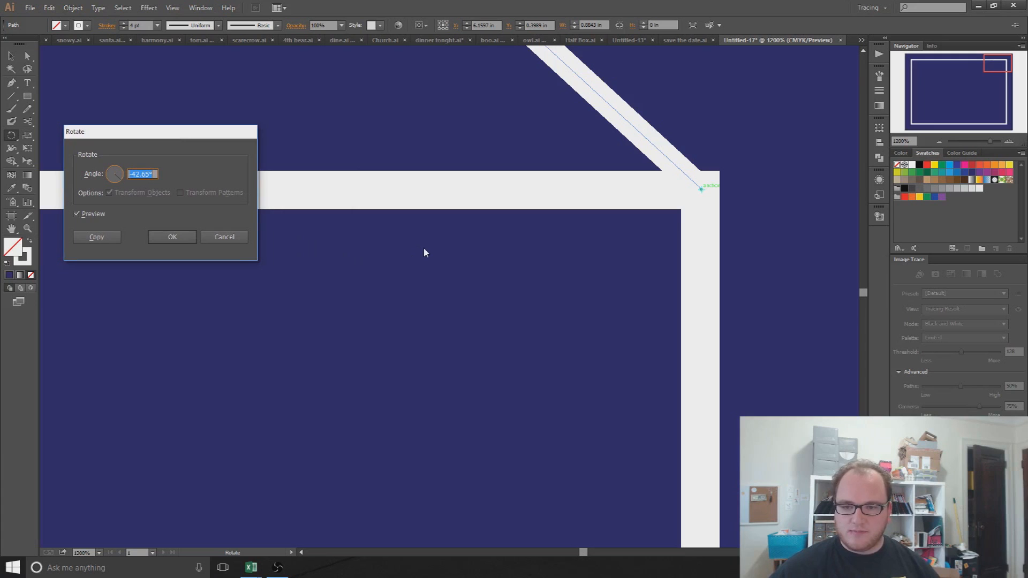
type("0")
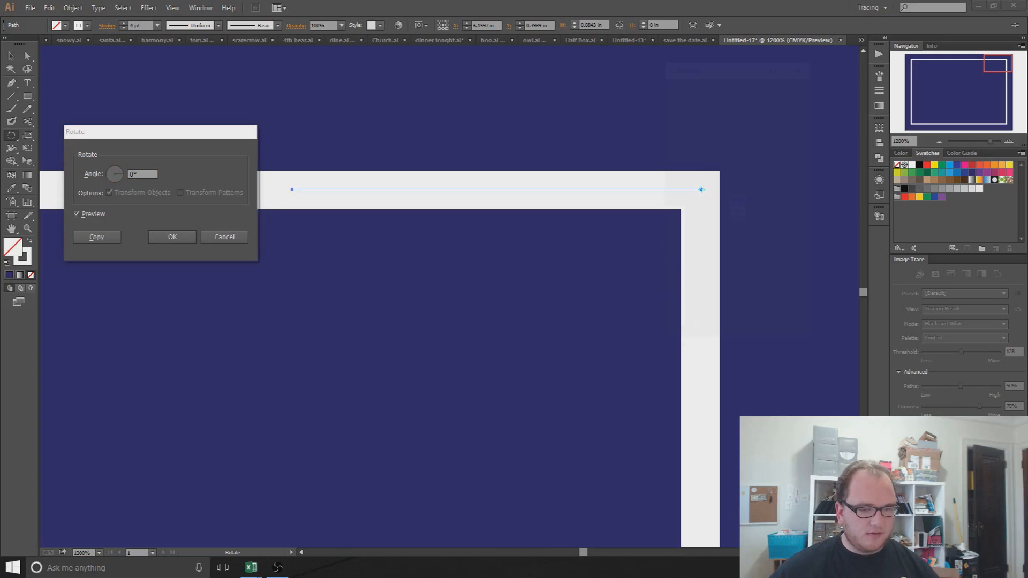
left_click(758, 244)
Step: Calculate 90 ÷ 10 = 9 in Calculator, minimize it, and select the Rotate angle value
left_click(709, 329)
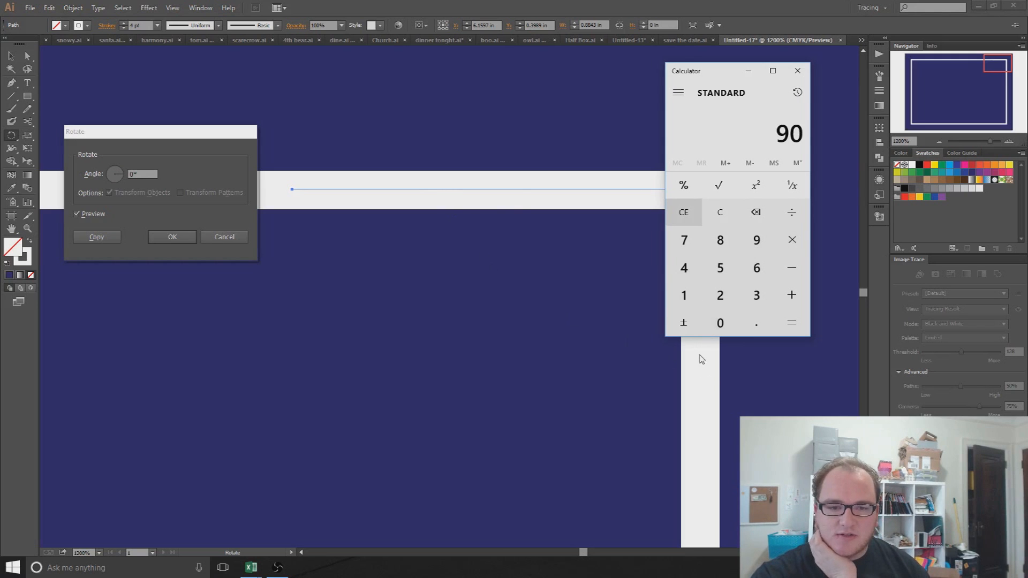
left_click(695, 301)
left_click(756, 212)
left_click(791, 214)
left_click(684, 295)
left_click(720, 323)
left_click(794, 334)
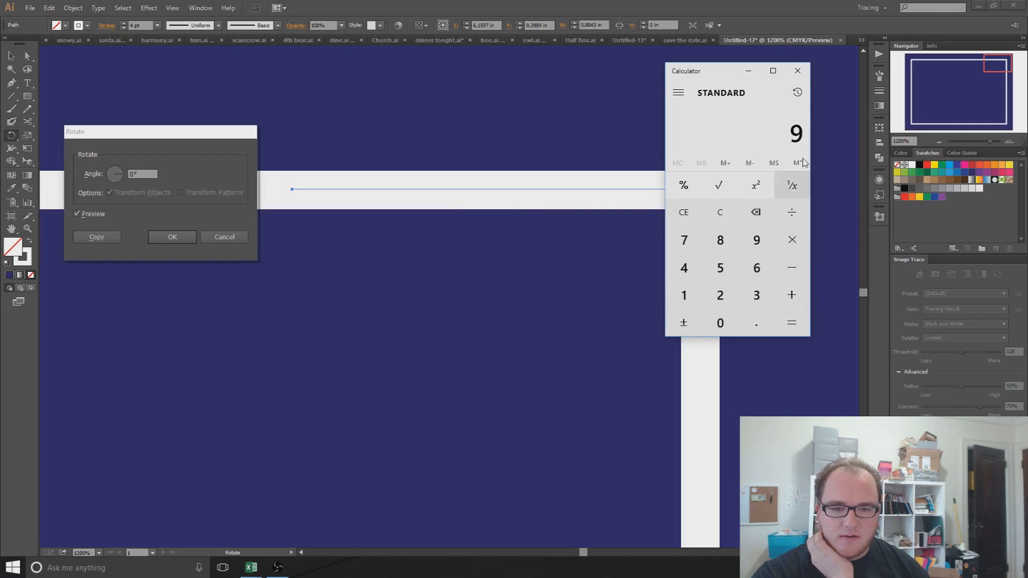
left_click(749, 71)
left_click_drag(144, 174, 125, 174)
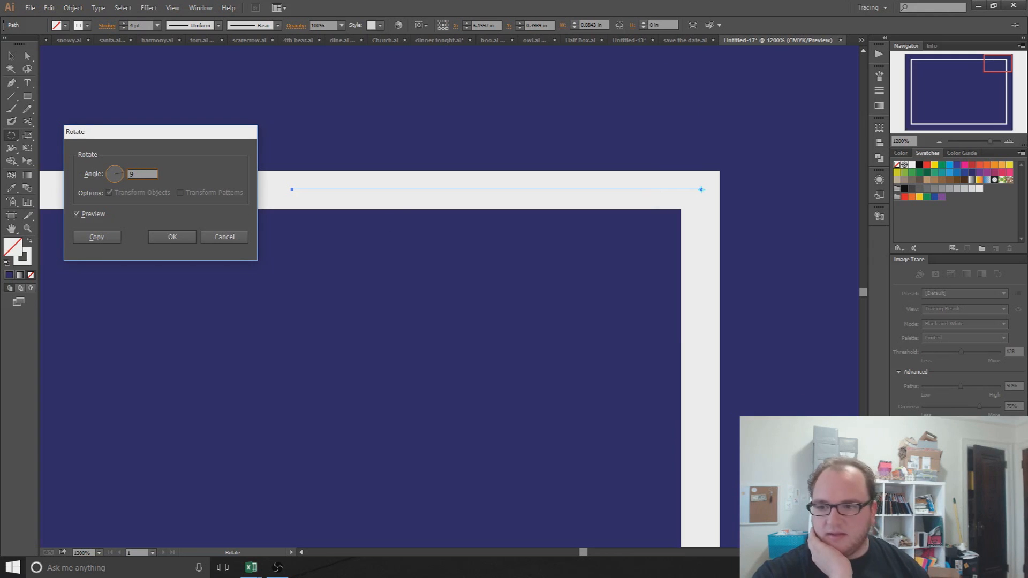
Step: Rotate a copy of the line by 9° in the Rotate dialog
left_click(93, 217)
left_click(93, 217)
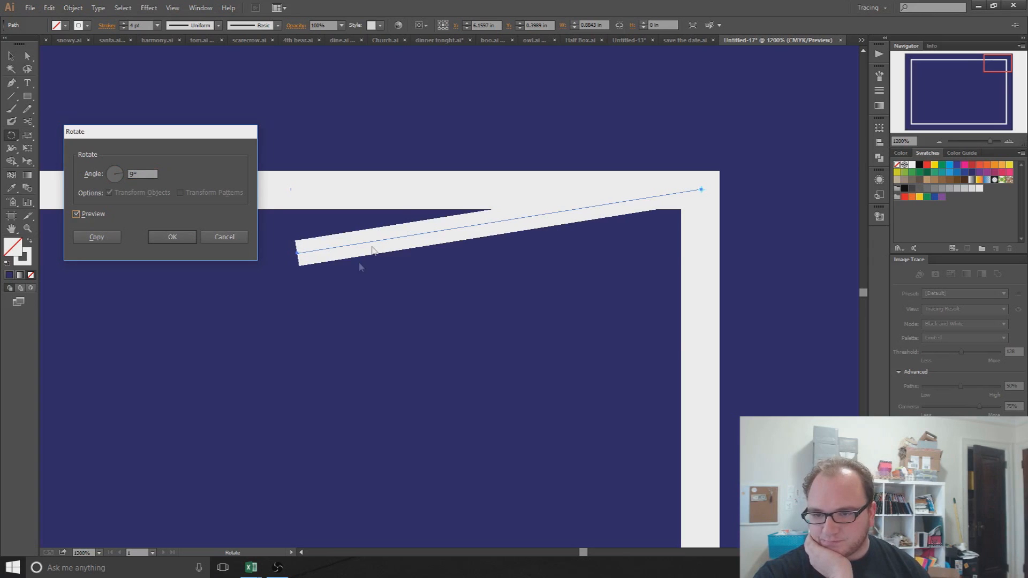
left_click(82, 239)
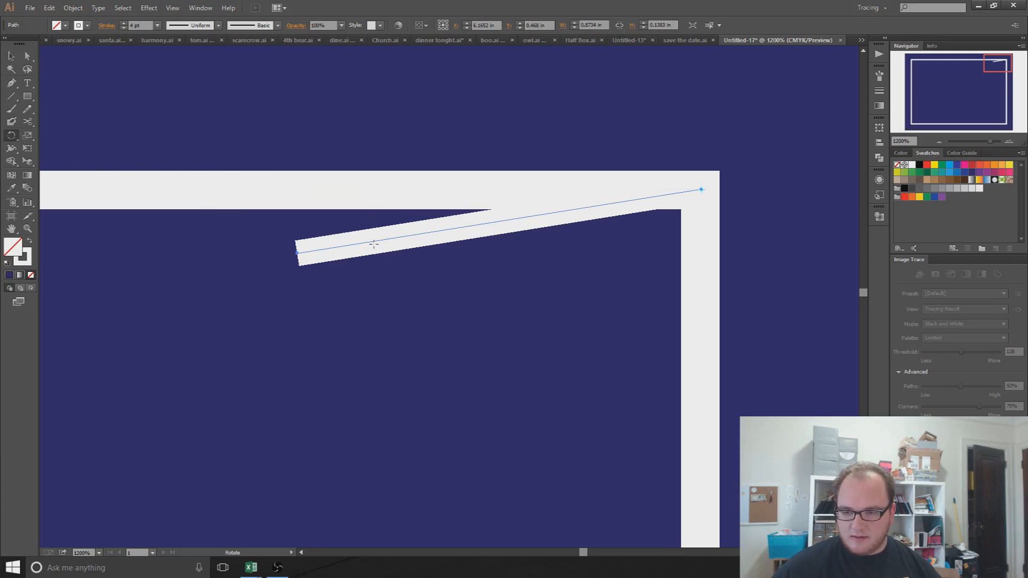
Step: Repeat the 9° rotated copy until the fan of rays reaches vertical
key("ctrl+a")
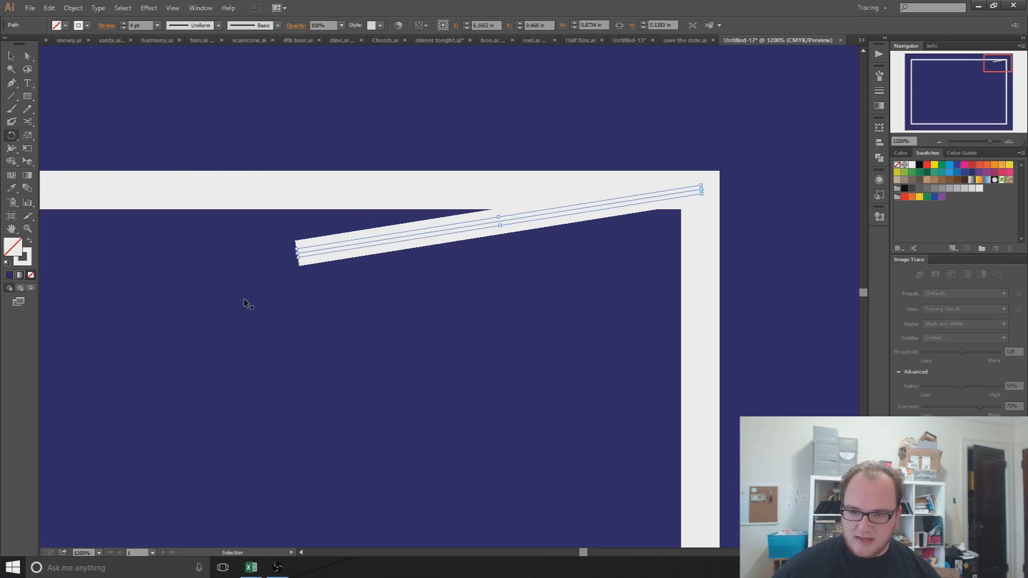
key("ctrl+d")
key("r")
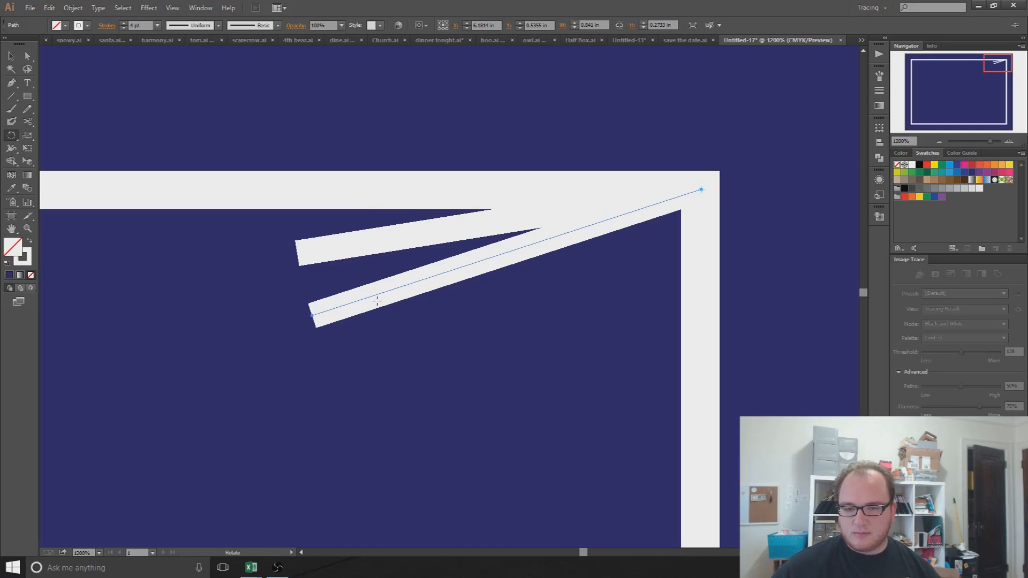
left_click_drag(312, 315, 297, 252)
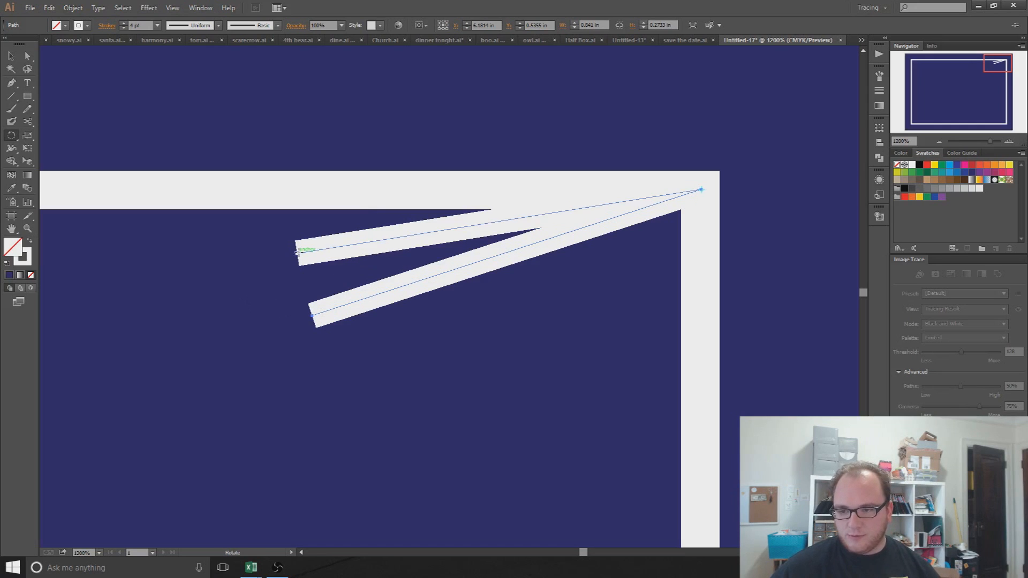
key("ctrl+d")
key("ctrl+d")
key("ctrl+d")
key("ctrl+d")
key("ctrl+d")
key("ctrl+d")
key("ctrl+d")
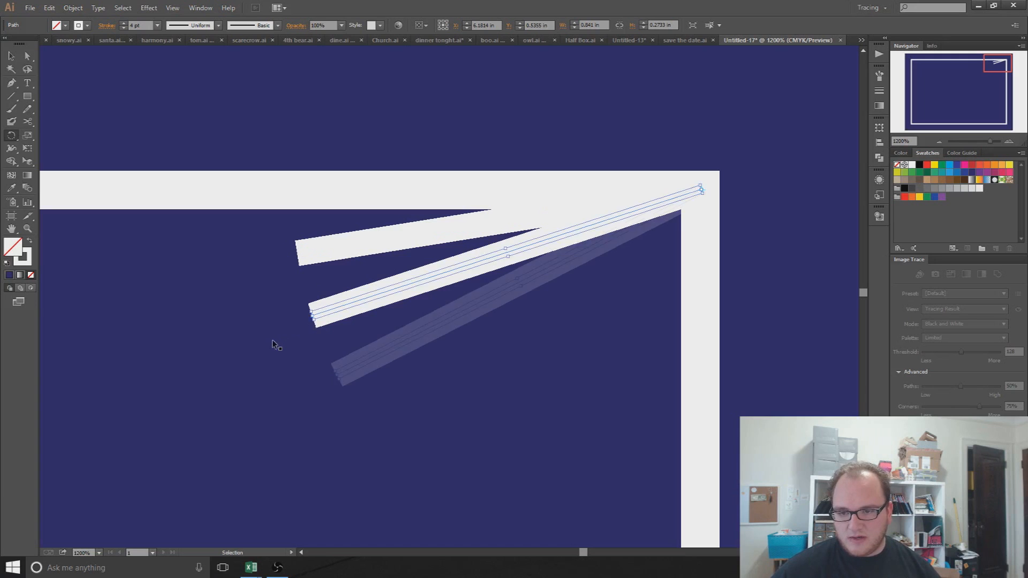
key("ctrl+d")
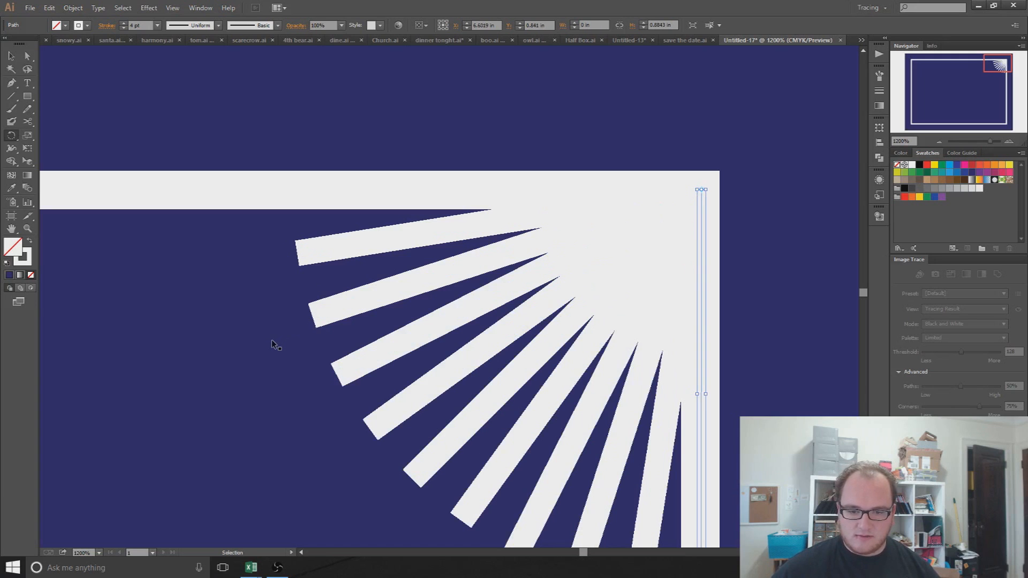
key("r")
Step: Zoom out to see the whole sunburst in the frame's top-right corner
scroll(282, 363, "down", 4)
left_click_drag(249, 400, 595, 213)
key("alt+space")
key("Escape")
scroll(209, 264, "down", 4)
left_click(11, 56)
left_click(216, 283)
left_click(262, 180)
scroll(278, 298, "up", 4)
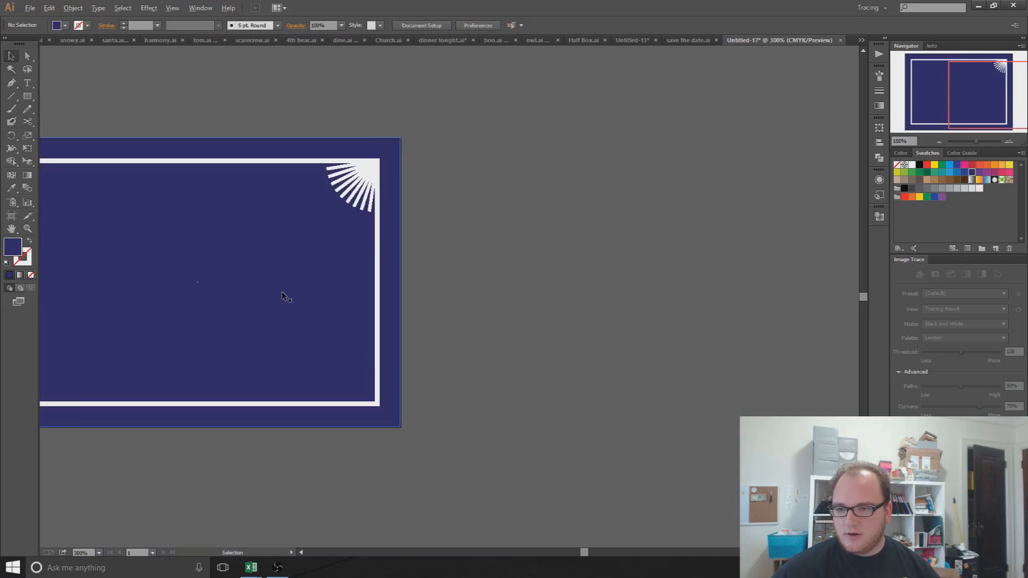
Step: Undo an accidental background move and a trial rotation of the line
left_click_drag(209, 271, 503, 316)
scroll(514, 307, "down", 1)
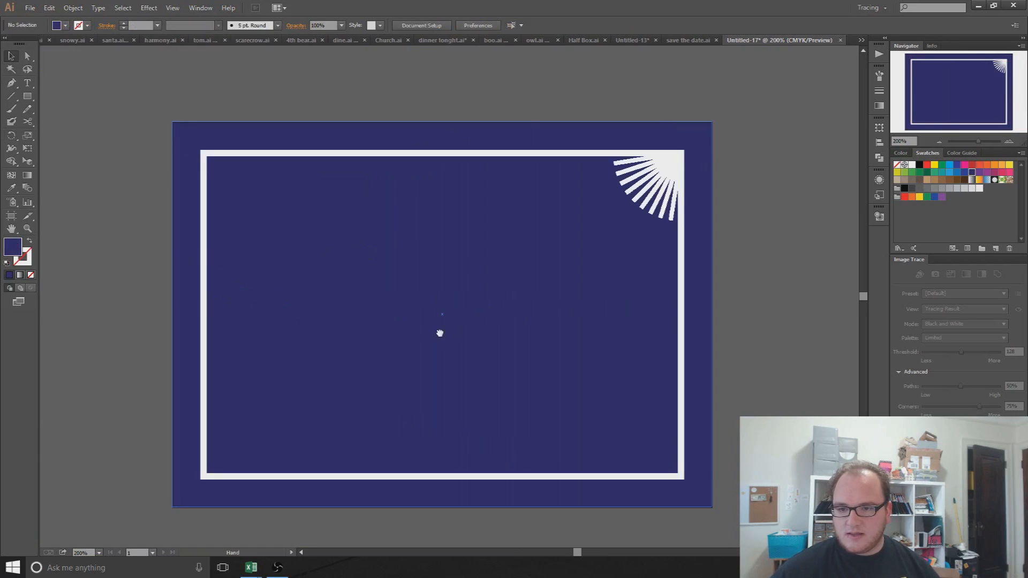
left_click(642, 162)
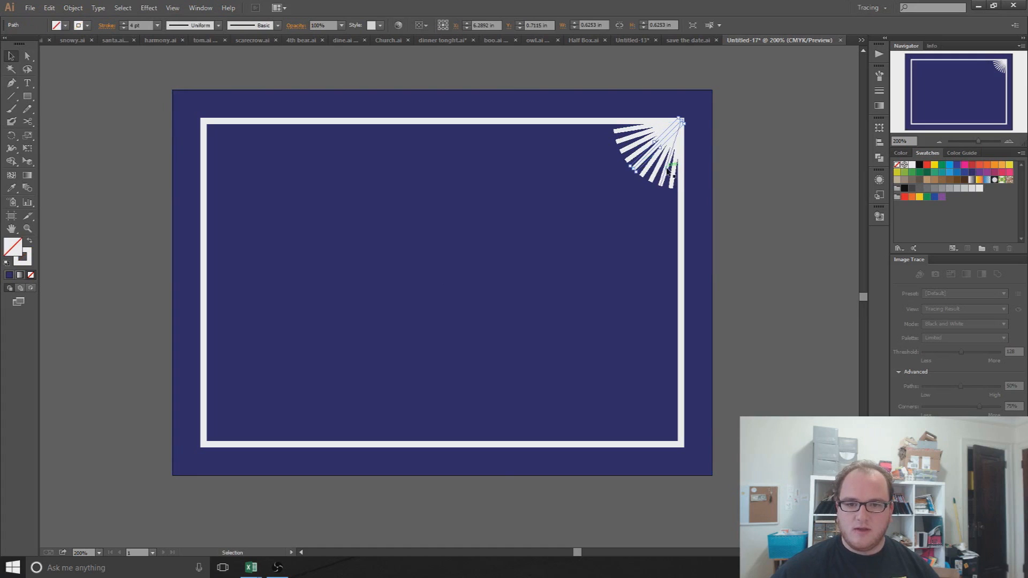
left_click(733, 162)
left_click_drag(607, 109, 689, 164)
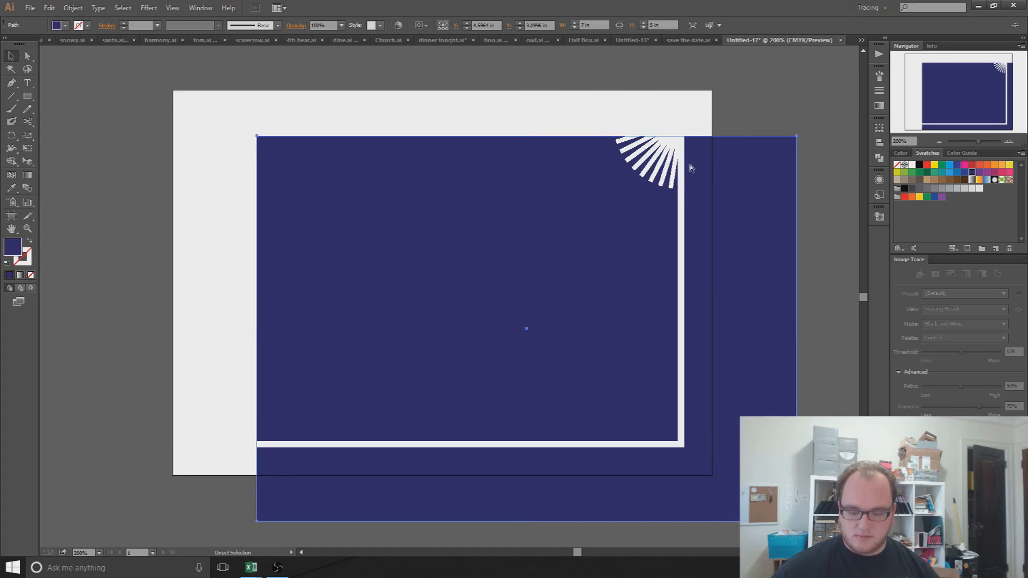
key("ctrl+z")
left_click_drag(648, 362, 733, 304)
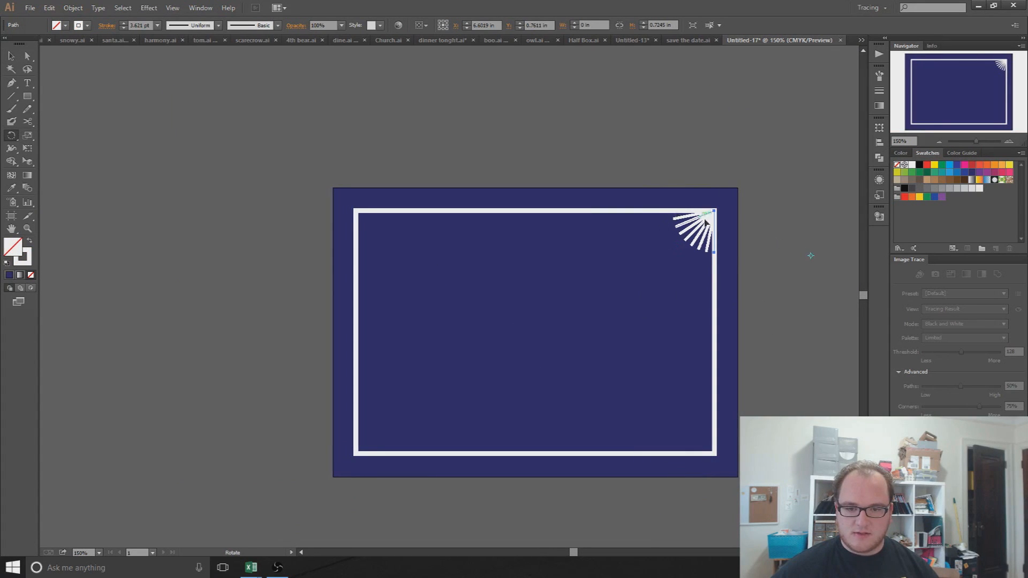
scroll(715, 226, "up", 2)
scroll(716, 226, "down", 1)
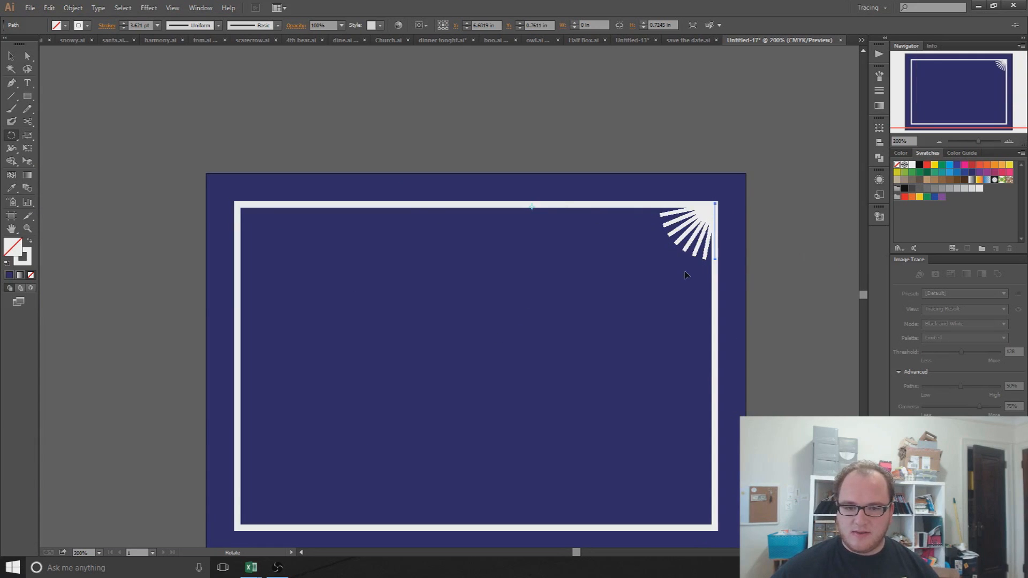
left_click_drag(640, 147, 791, 332)
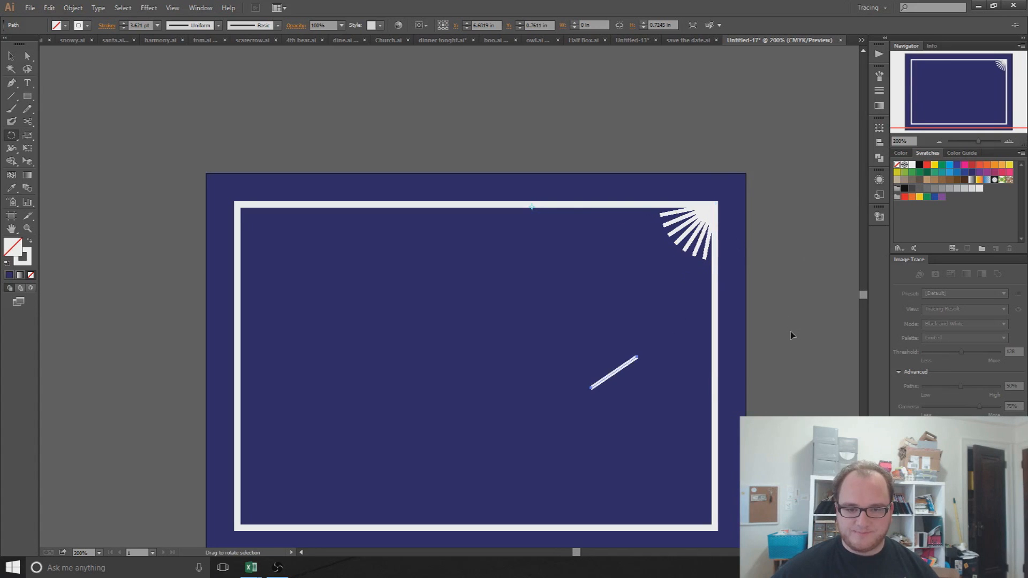
key("ctrl+z")
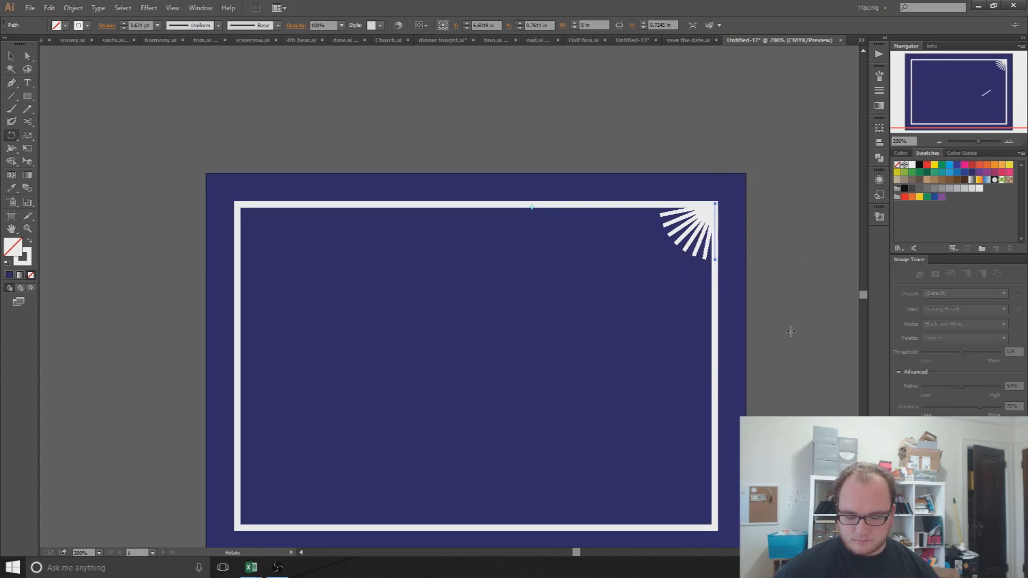
Step: Marquee-select all the rays of the top-right sunburst
left_click(11, 57)
left_click(322, 99)
left_click_drag(475, 116, 740, 333)
left_click_drag(787, 357, 787, 357)
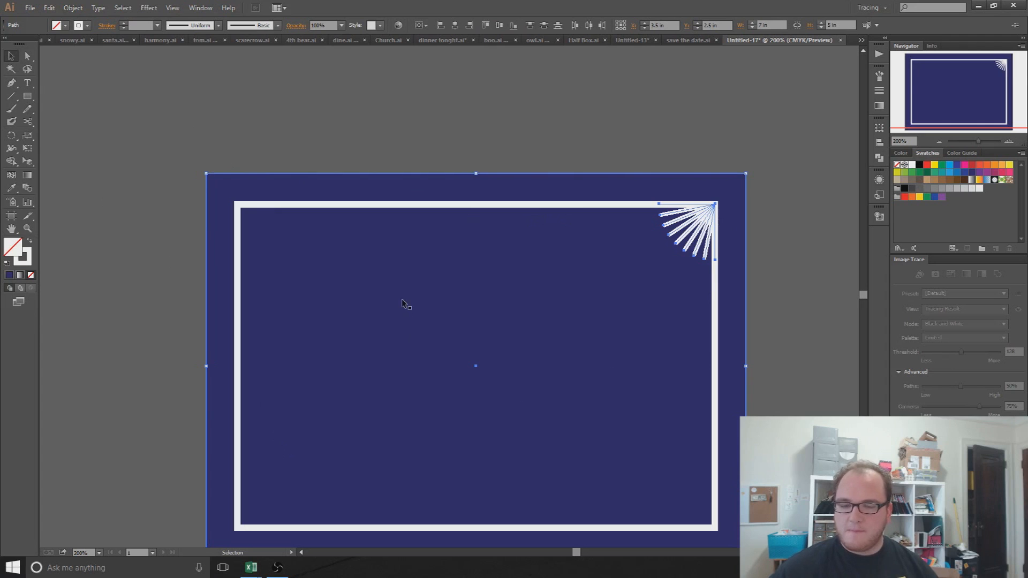
Step: Reflect a copy of the sunburst across the vertical axis into the top-left corner
right_click(690, 224)
mouse_move(758, 348)
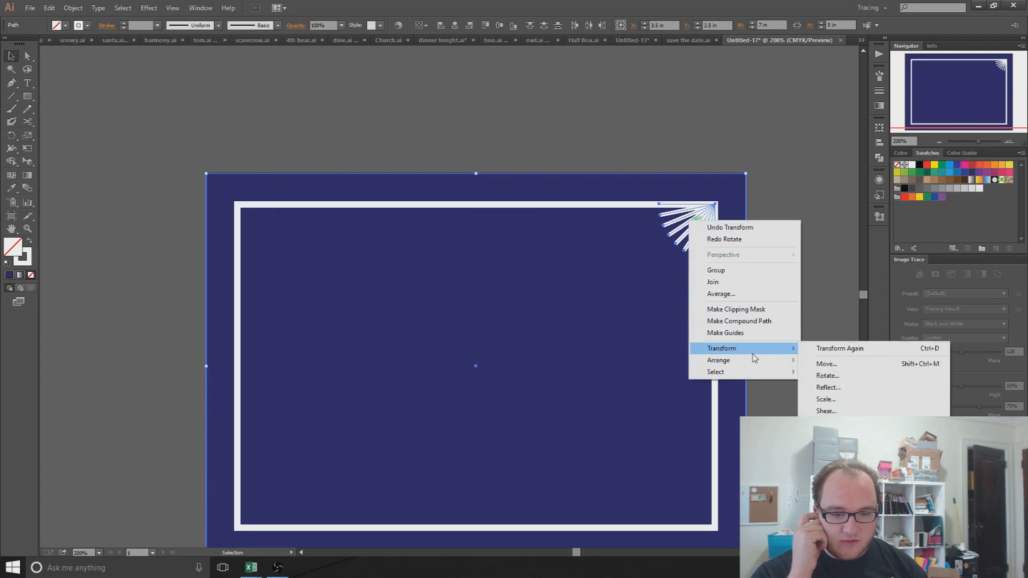
left_click(845, 386)
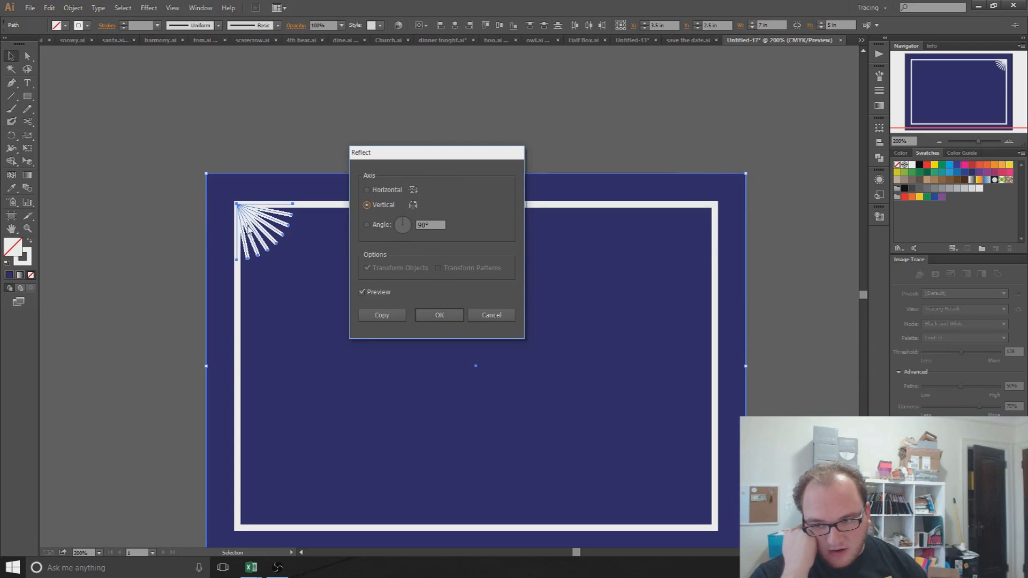
left_click(380, 317)
left_click(256, 242)
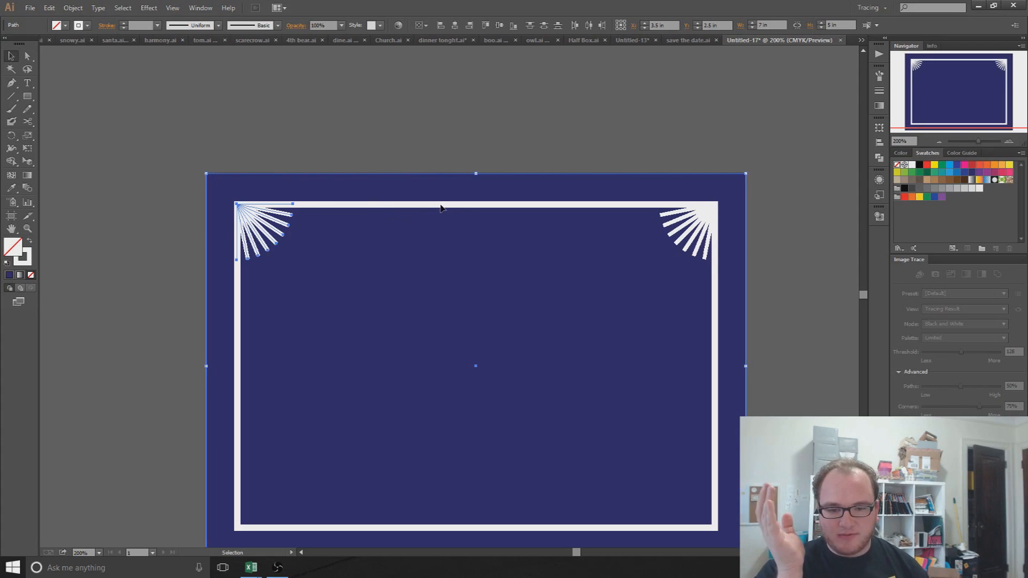
left_click(181, 246)
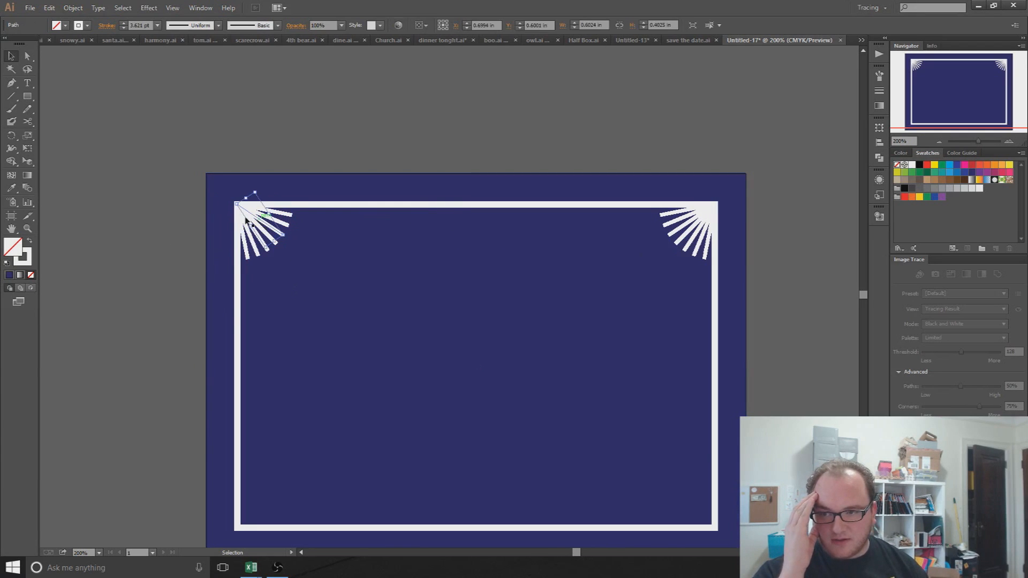
Step: Reflect a copy of the top-left rays horizontally into the bottom-left corner
left_click_drag(126, 148, 361, 313)
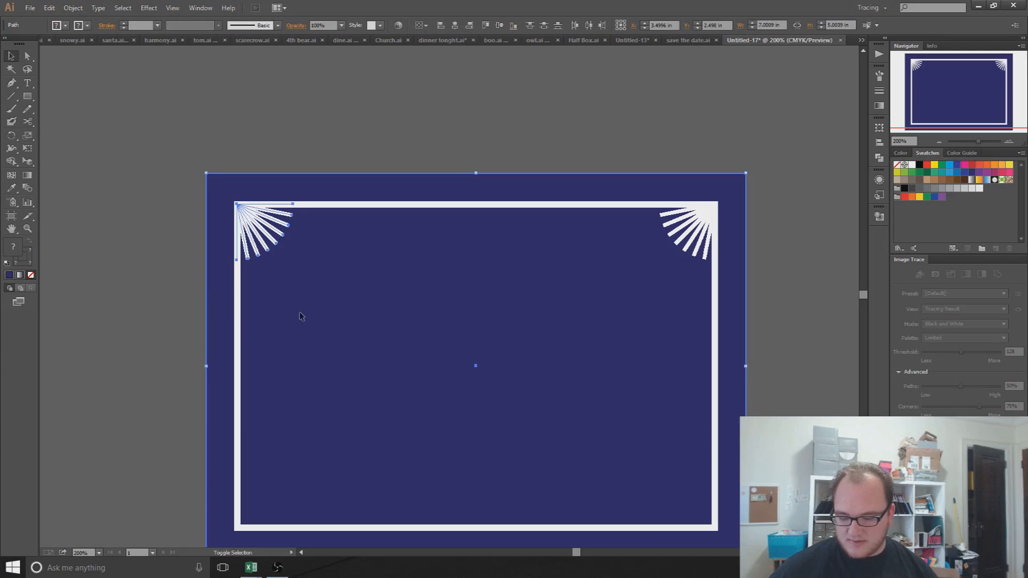
right_click(312, 255)
mouse_move(361, 383)
left_click(502, 420)
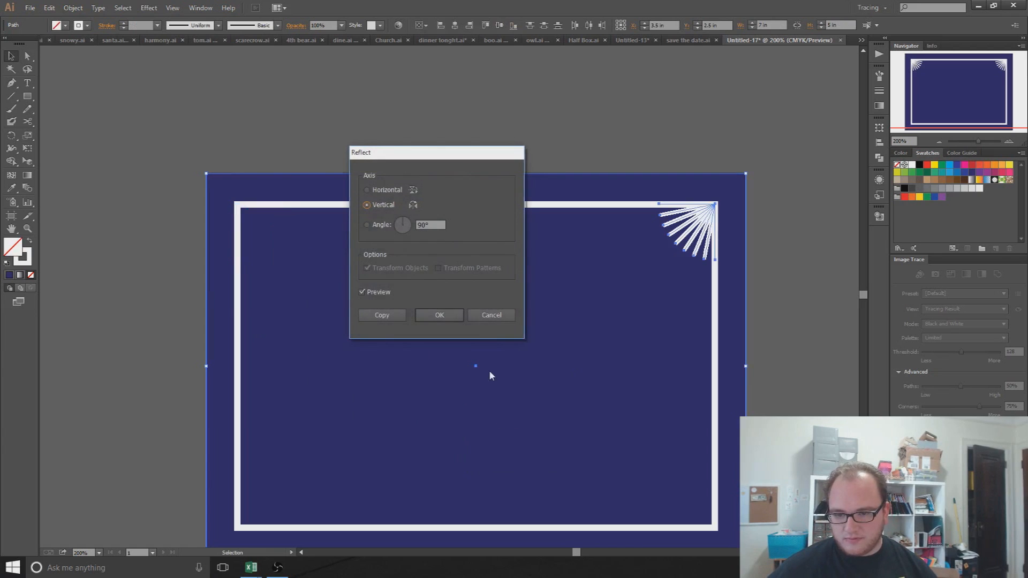
left_click(378, 192)
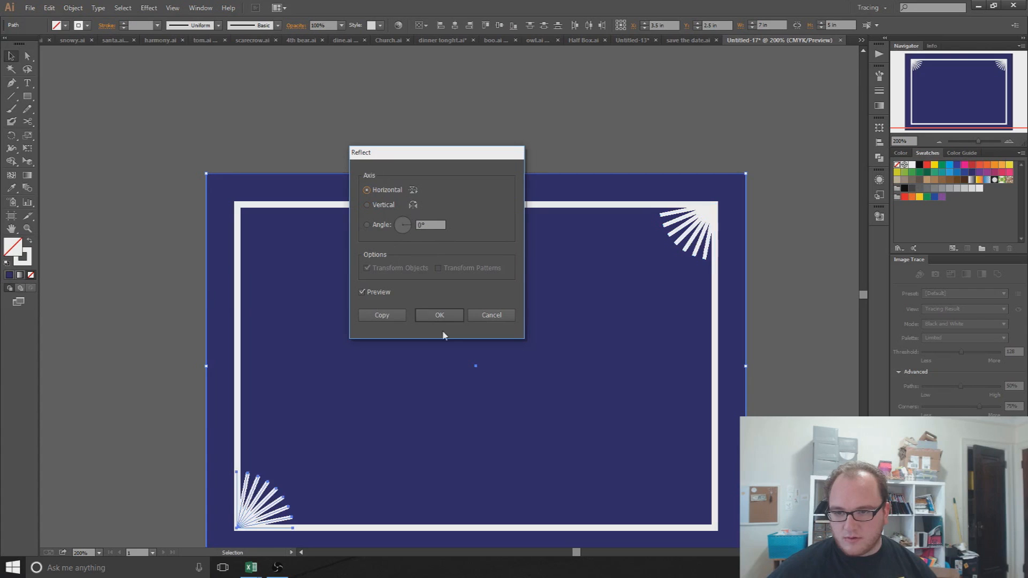
left_click(382, 316)
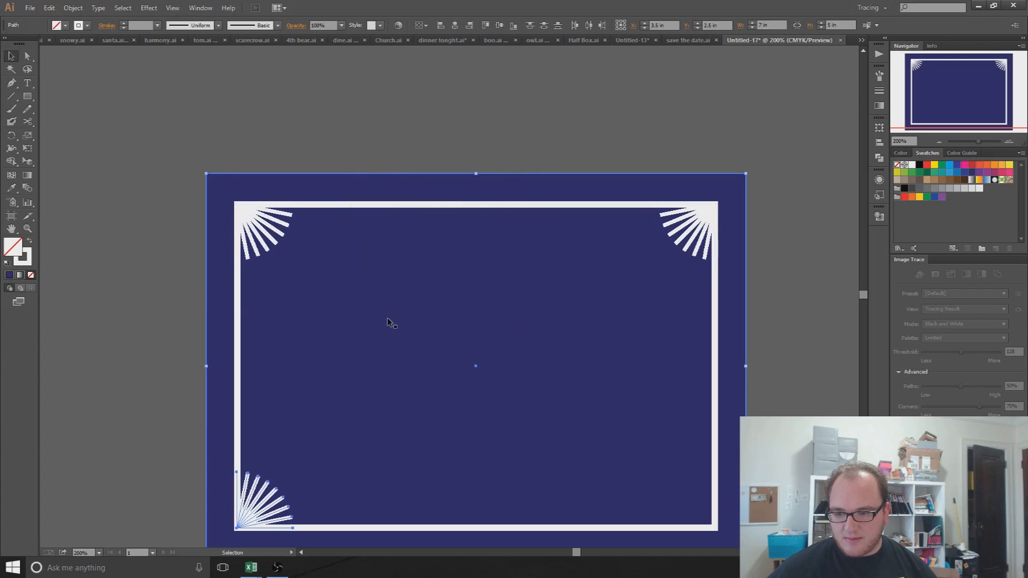
Step: Reflect a copy of the bottom-left rays vertically into the bottom-right corner
right_click(260, 494)
mouse_move(294, 461)
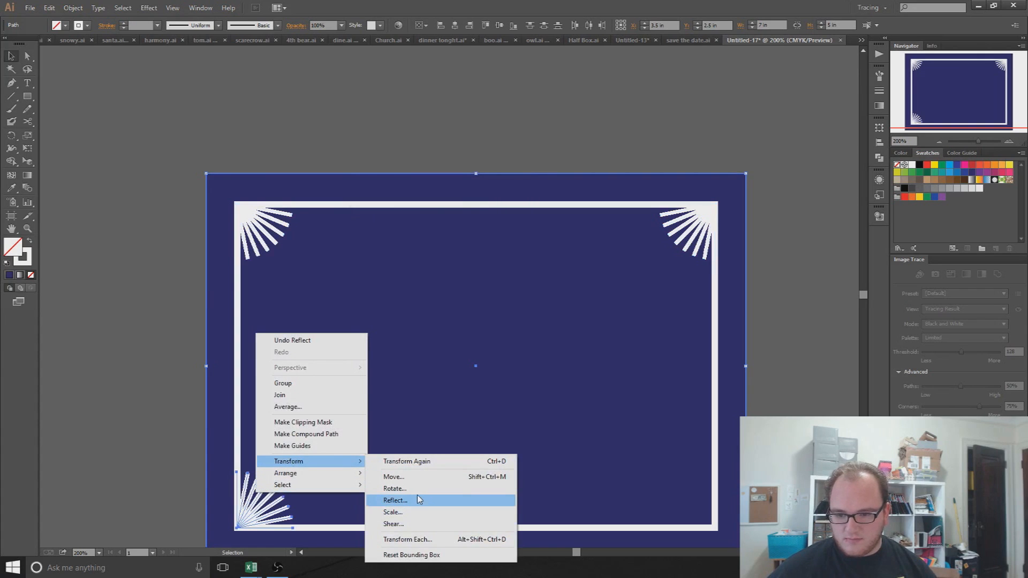
left_click(419, 500)
left_click(388, 206)
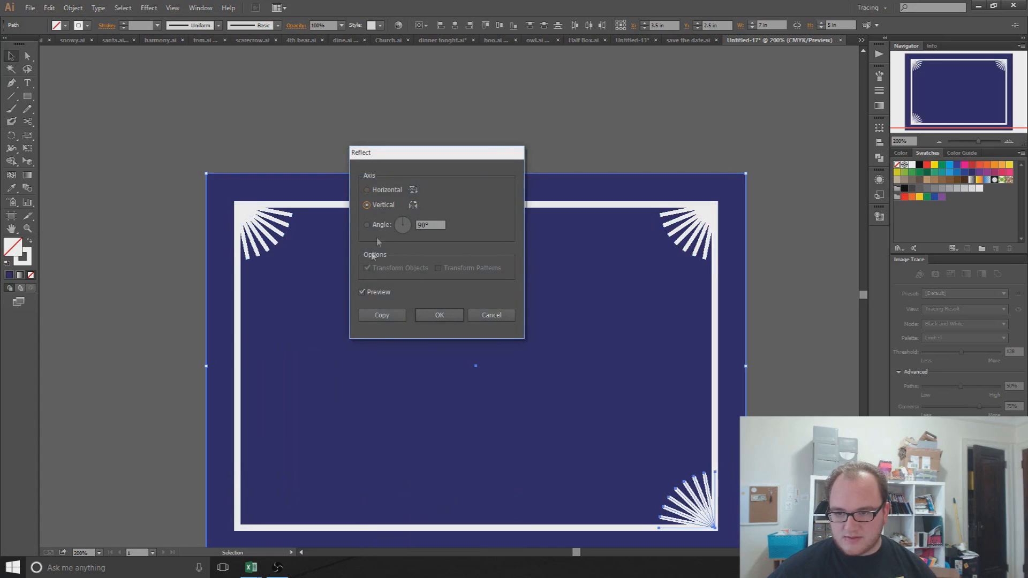
left_click(387, 315)
left_click(141, 353)
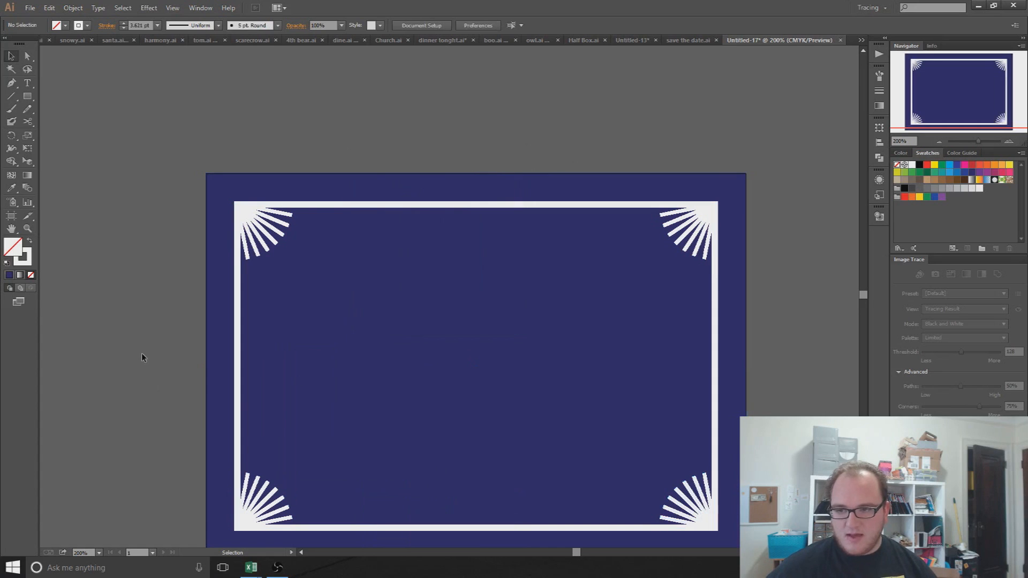
Step: Select the background, frame and four sunbursts with Ctrl+A and group them
left_click_drag(506, 411, 490, 301)
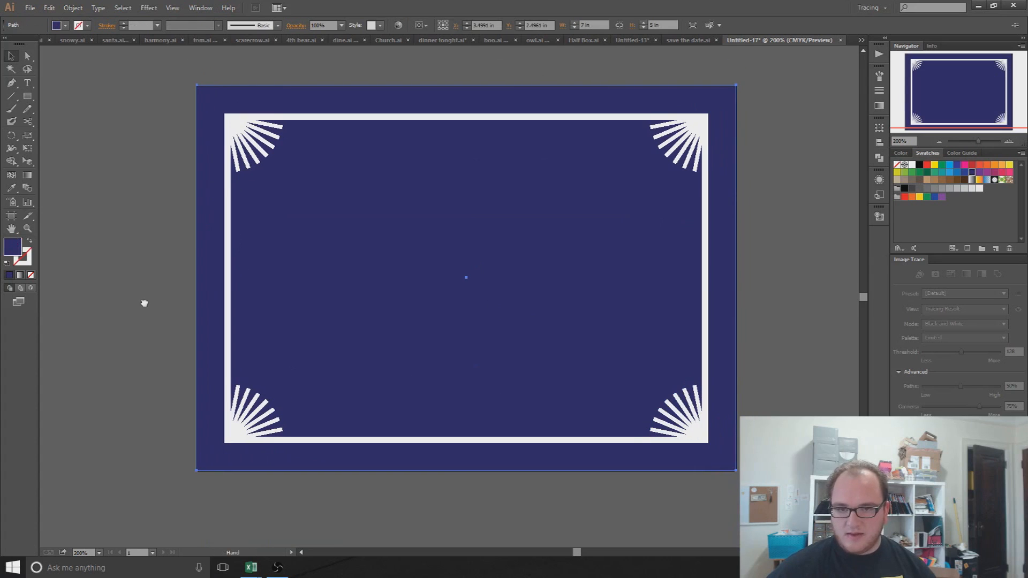
left_click(247, 103)
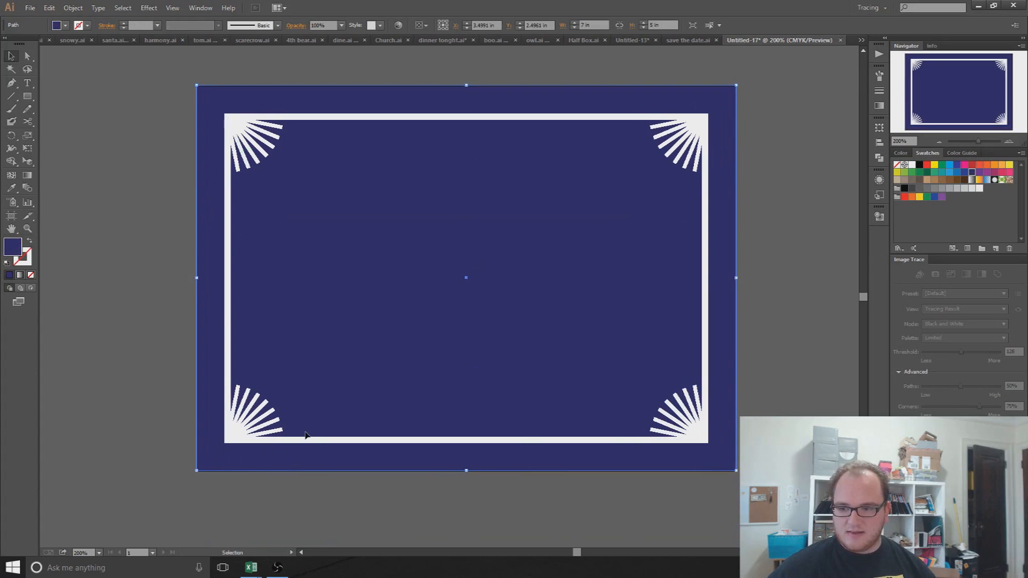
left_click(162, 295)
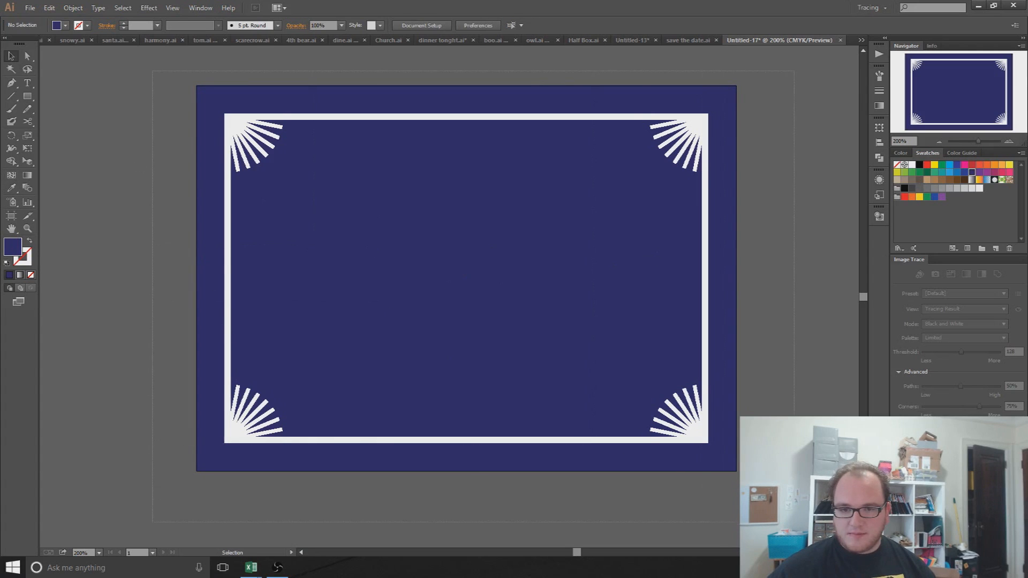
key("ctrl+a")
right_click(580, 275)
left_click(626, 325)
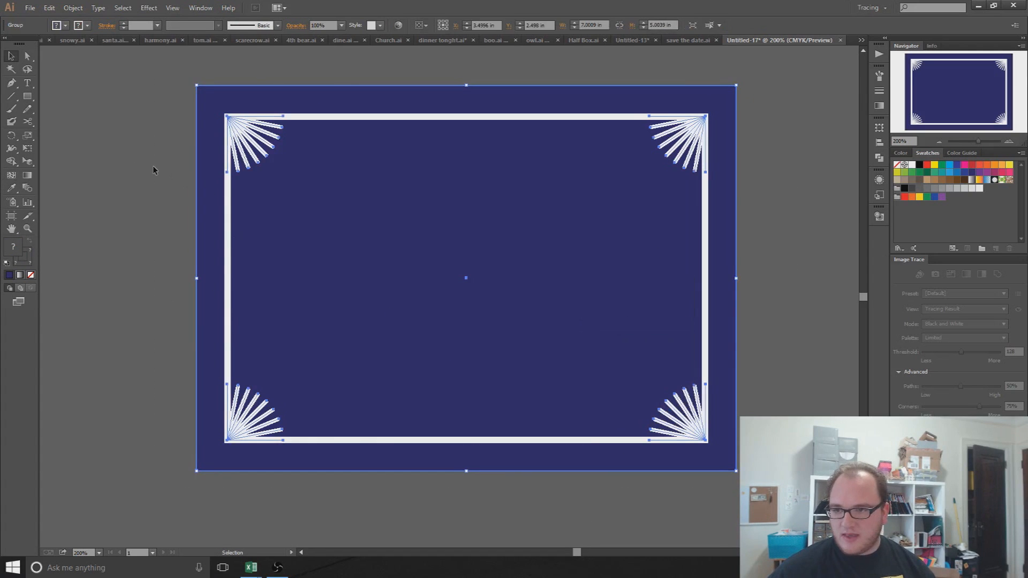
left_click(191, 156)
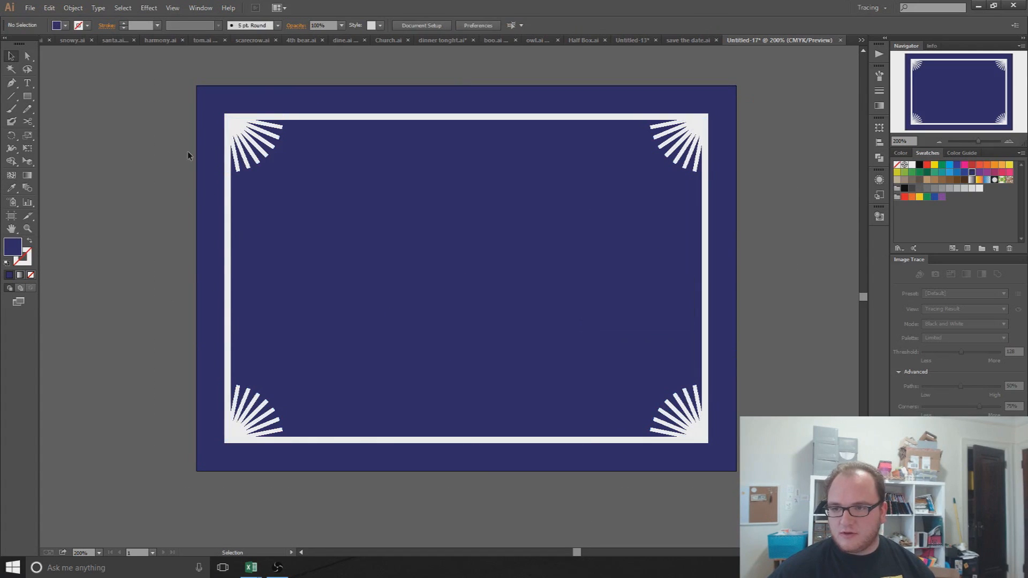
left_click(28, 83)
Step: Add 'SAVE THE DATE' in a text box, centred, 34 pt and white
left_click_drag(312, 166, 603, 311)
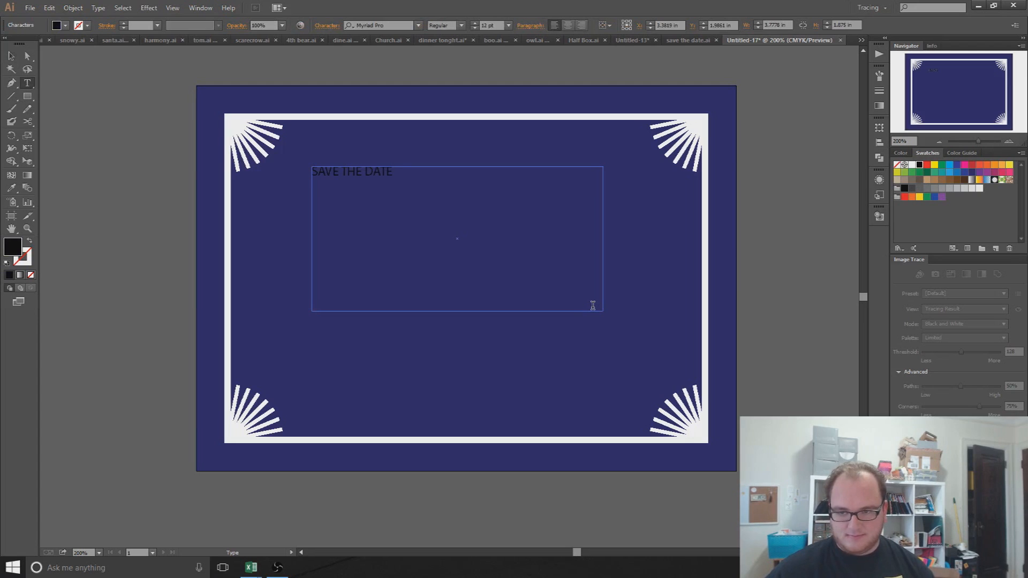
left_click_drag(397, 200, 298, 196)
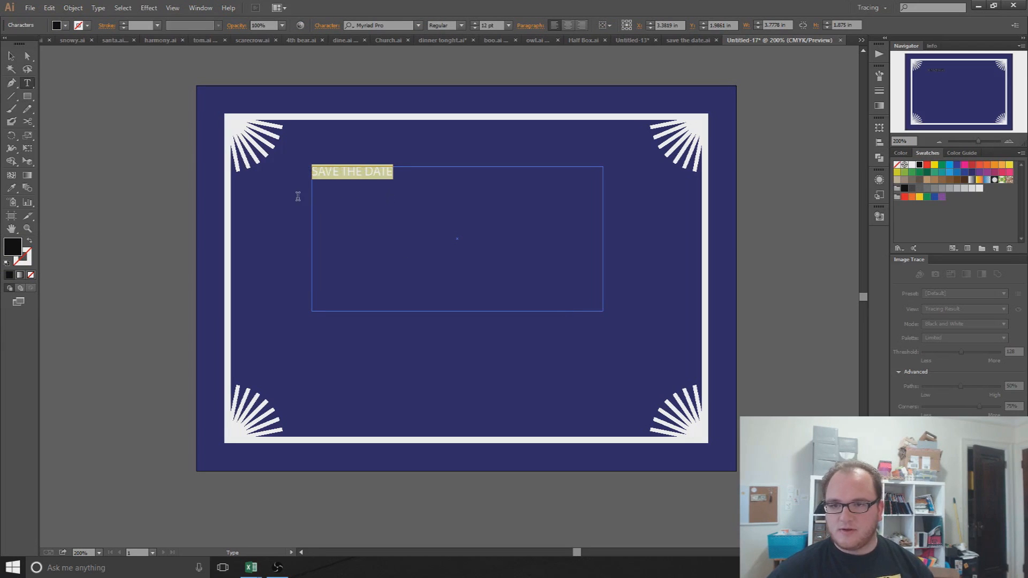
left_click(568, 26)
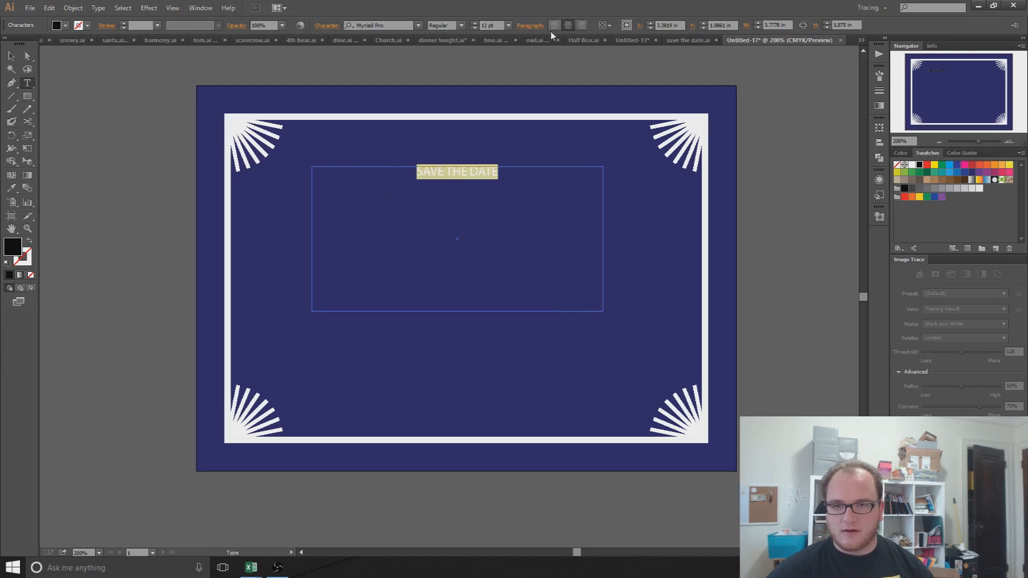
left_click(475, 24)
left_click(475, 24)
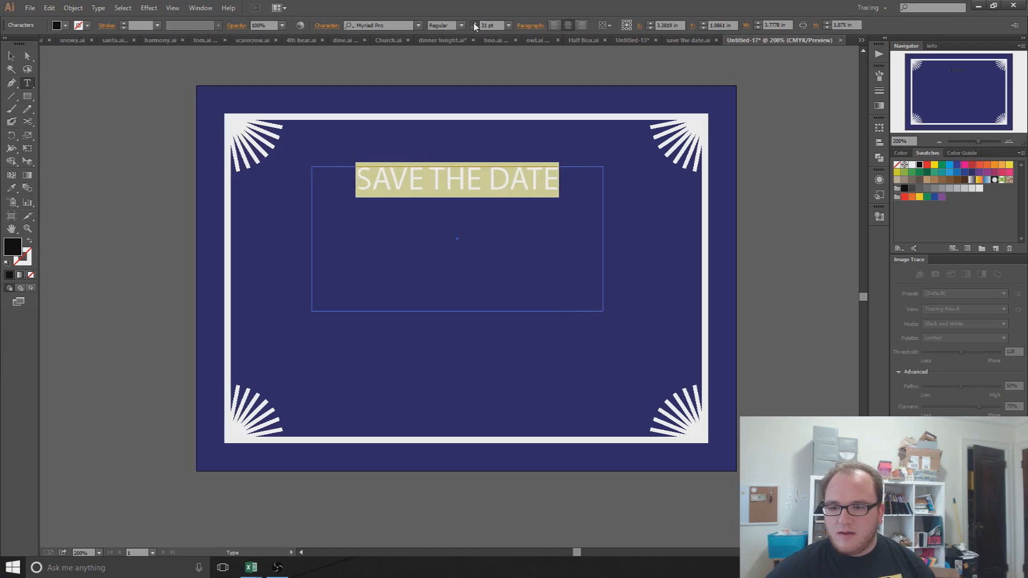
left_click(65, 25)
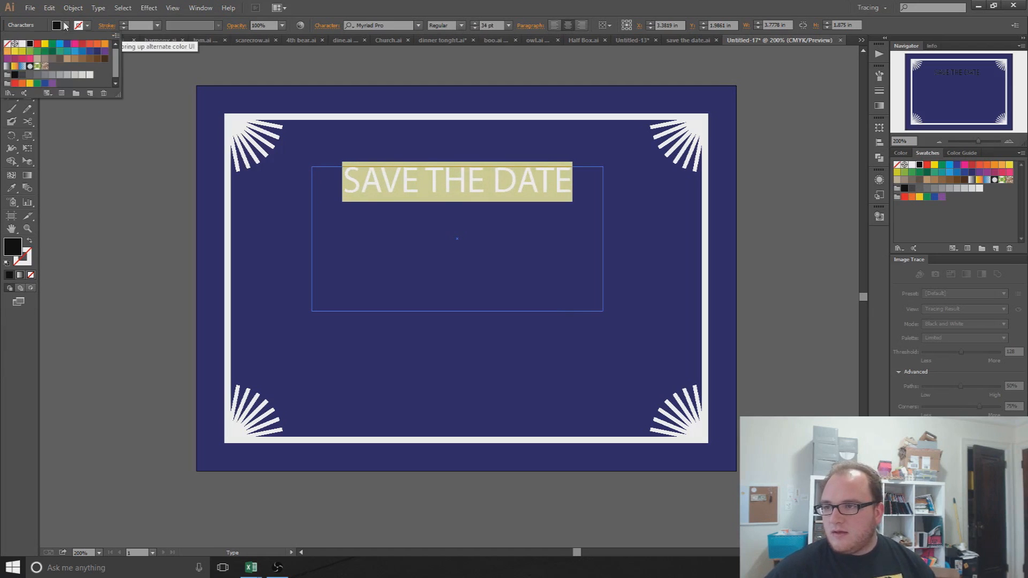
left_click(23, 44)
left_click(97, 271)
left_click(382, 183)
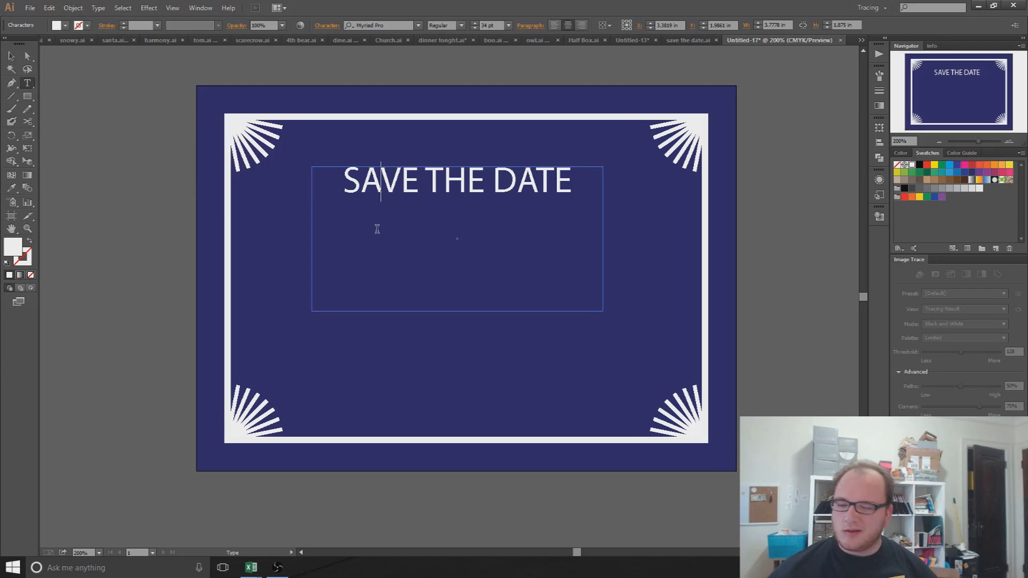
Step: Nudge the headline box slightly right and shorten it to just below the text
left_click(13, 57)
left_click(111, 181)
left_click(479, 181)
left_click_drag(478, 181, 488, 180)
left_click(168, 199)
left_click(547, 205)
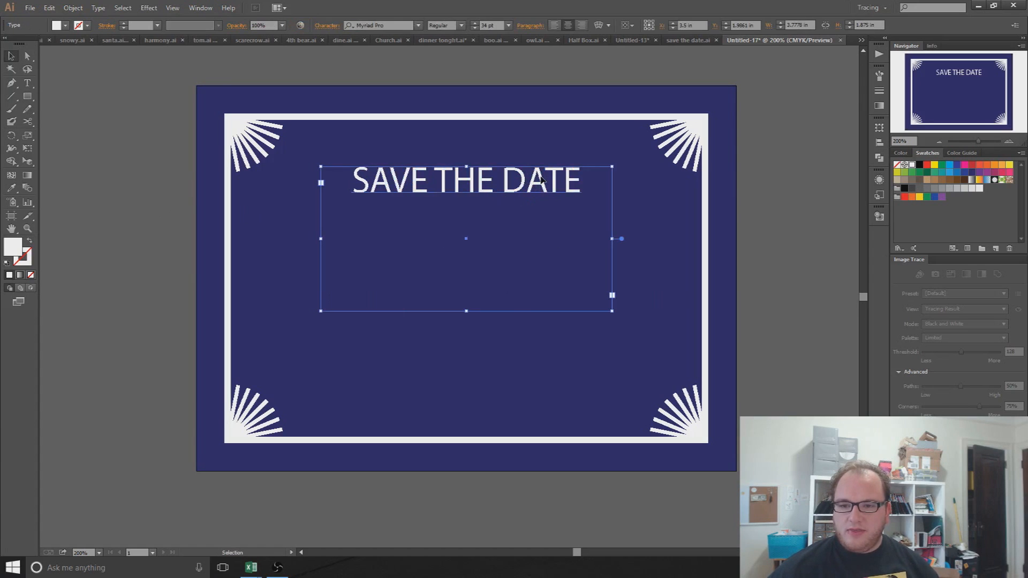
left_click_drag(469, 312, 470, 224)
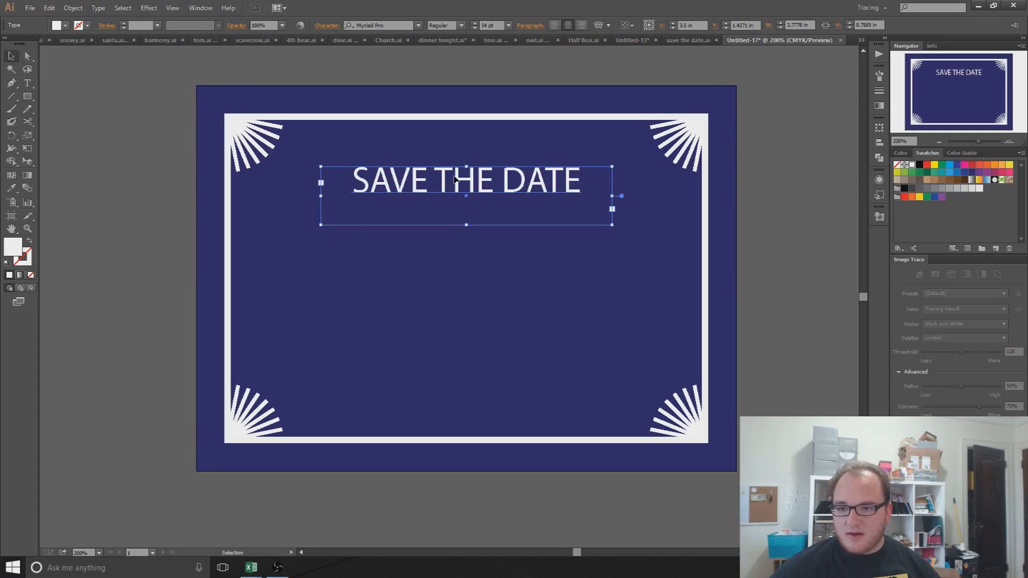
Step: Select the headline text and apply the 3D font to it
double_click(575, 184)
left_click_drag(593, 178, 410, 47)
left_click(418, 25)
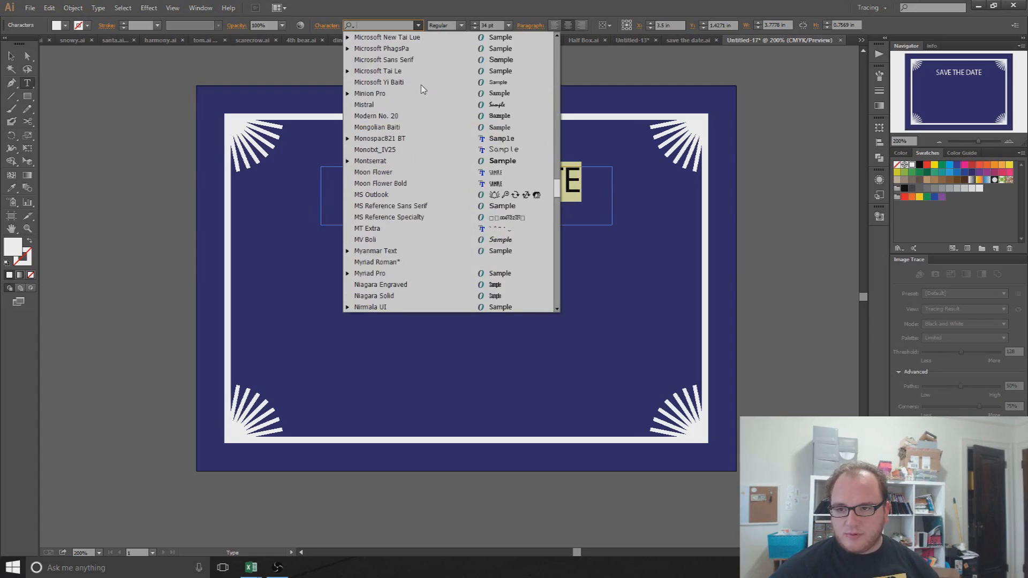
type("3D")
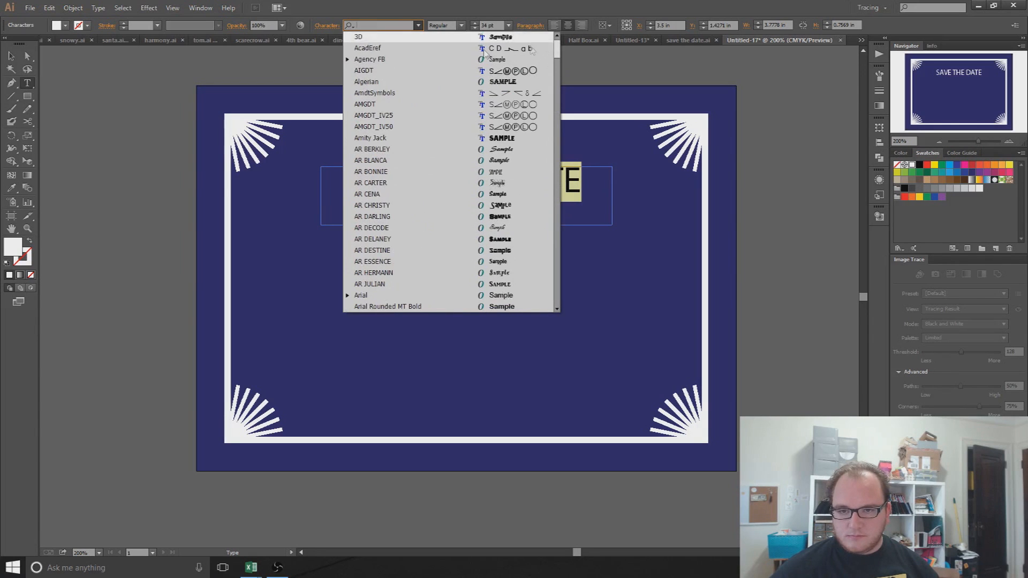
left_click(382, 47)
left_click(387, 25)
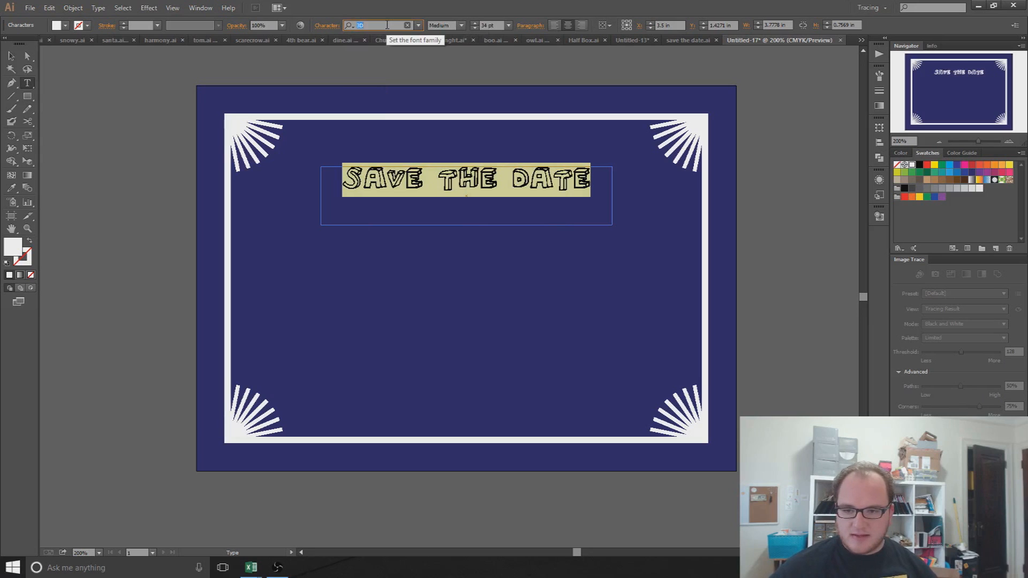
Step: Step the headline through fonts from Agency FB to AR ESSENCE, then copy it below
left_click(11, 57)
left_click(355, 207)
left_click(396, 182)
left_click(389, 24)
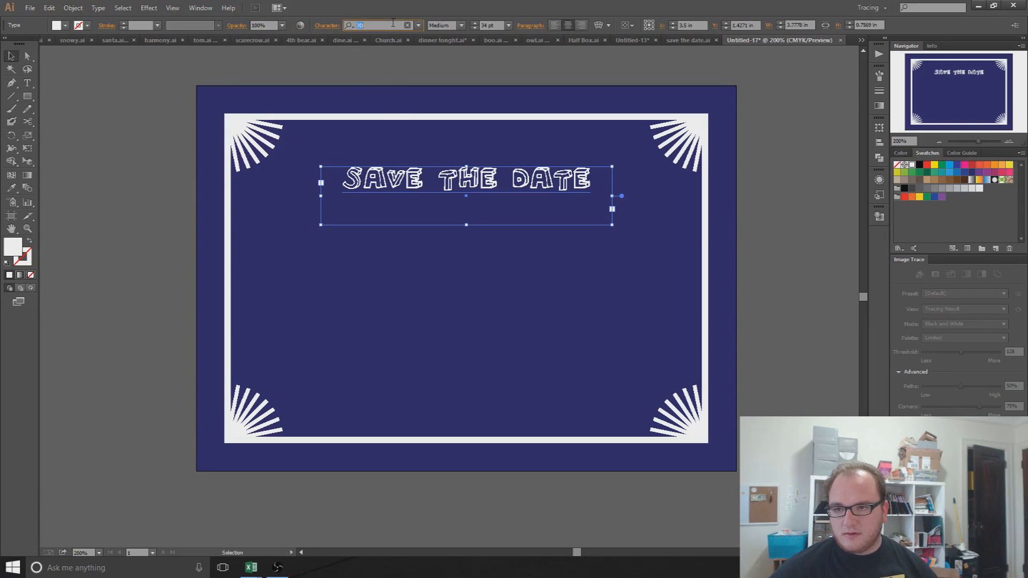
key("Down")
key("Down")
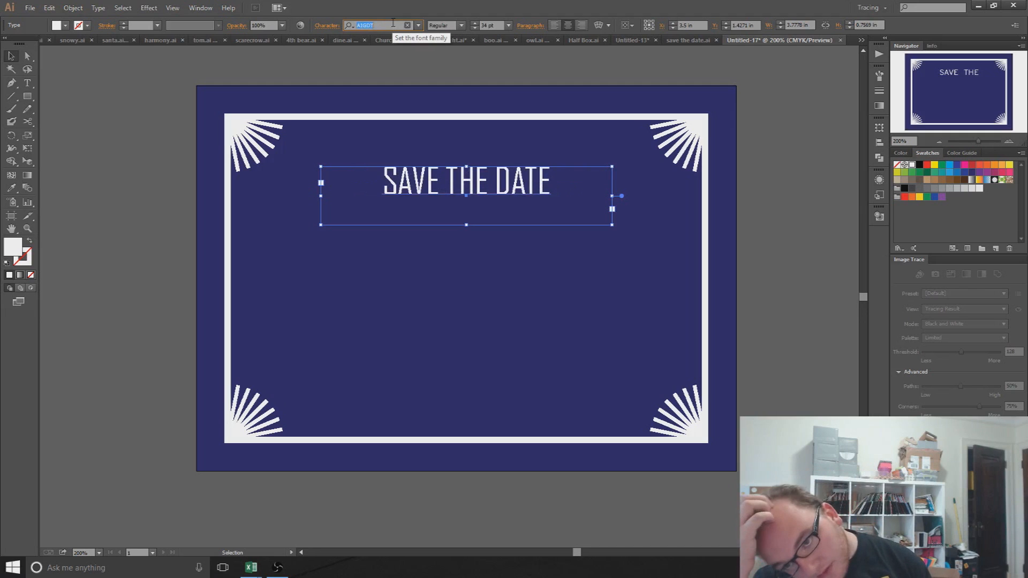
key("Down")
key("Down")
key("Down")
key("Down")
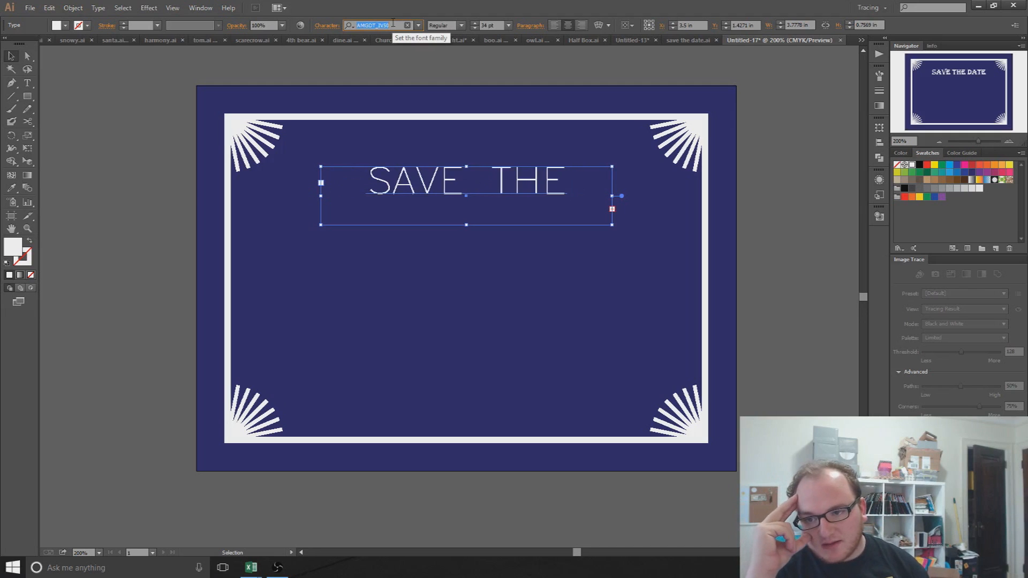
key("Down")
key("Down")
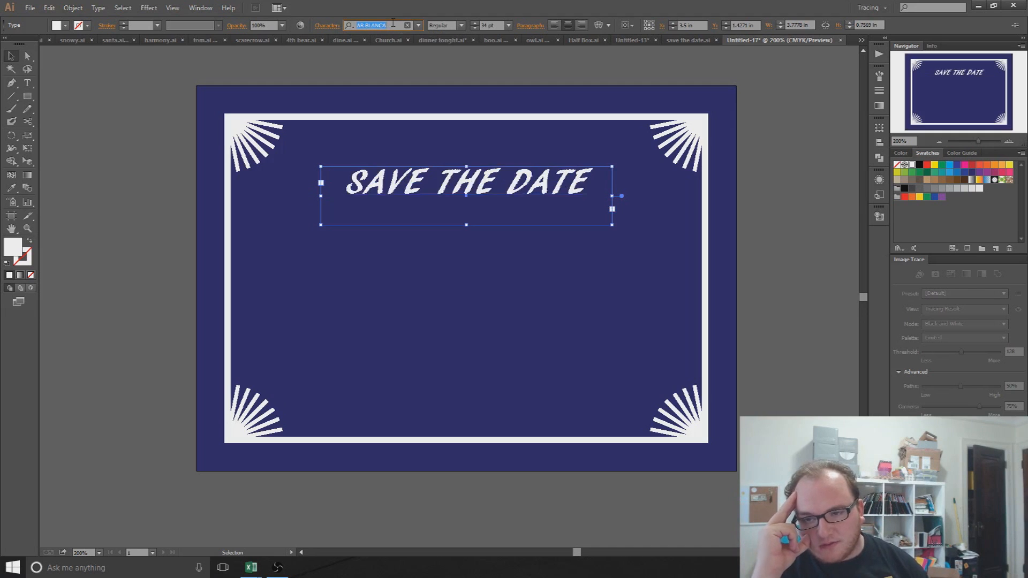
key("Down")
key("Down")
key("Down")
key("Down")
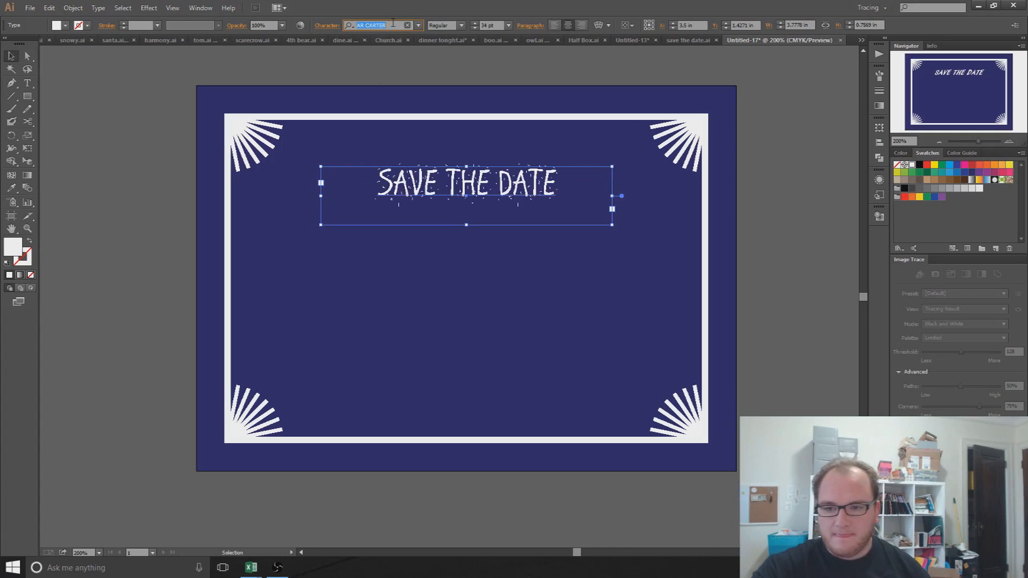
key("Down")
key("Down")
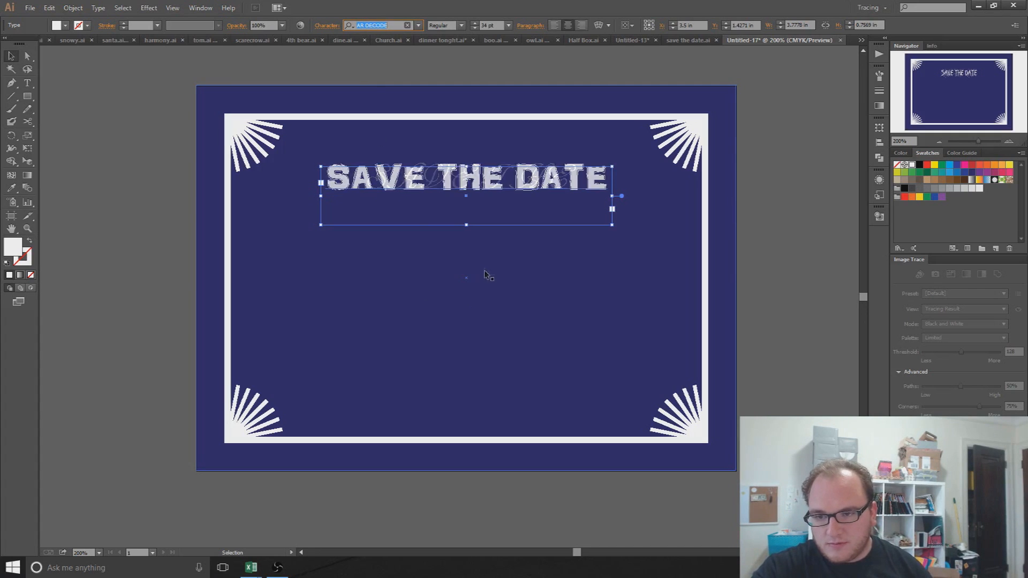
key("Down")
key("Down")
key("Down")
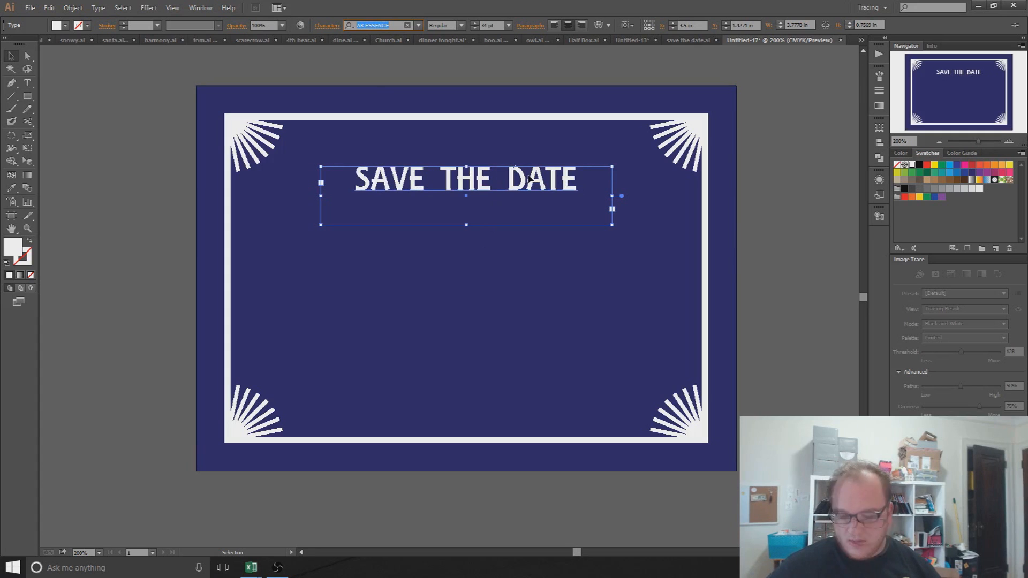
left_click_drag(529, 179, 529, 238)
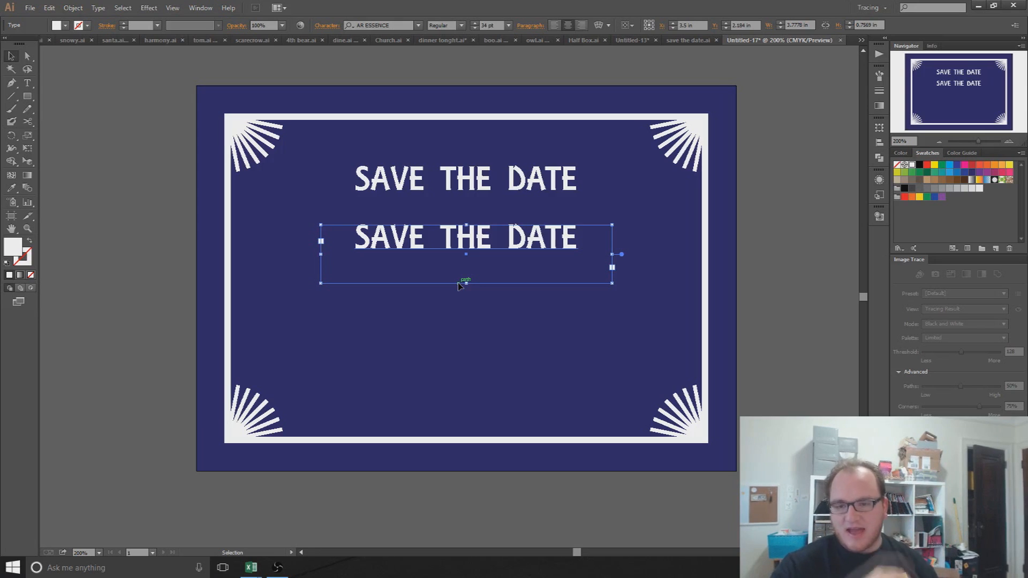
Step: Set the top SAVE THE DATE line to AR JULIAN and place another copy further down
left_click(471, 180)
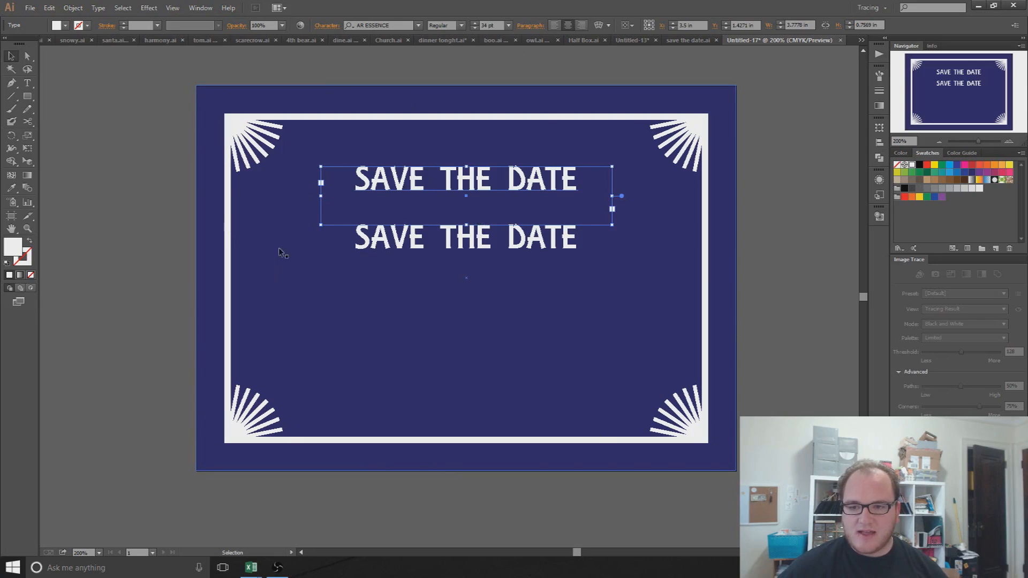
left_click(393, 26)
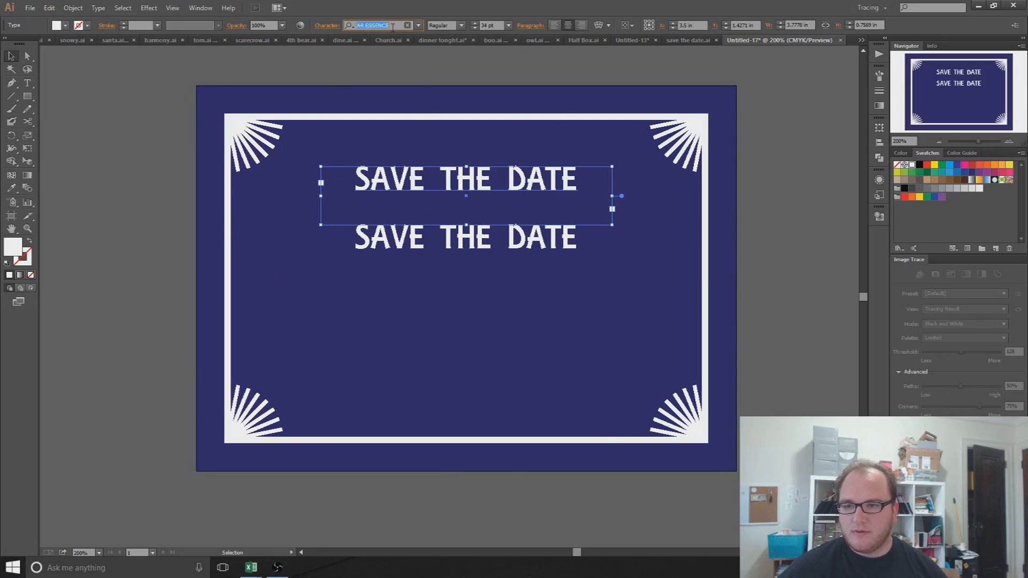
key("Down")
key("Down")
key("Down")
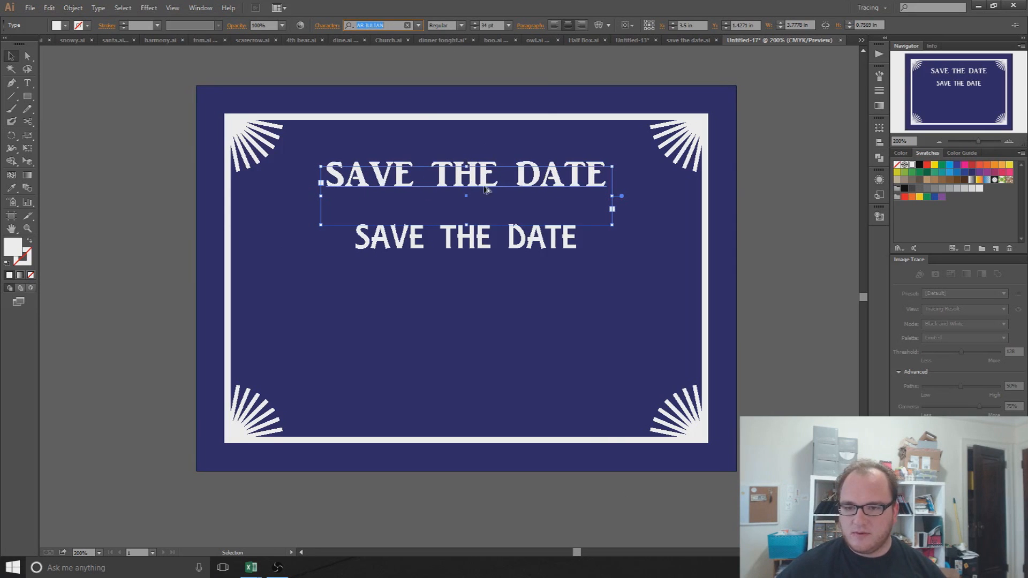
left_click_drag(478, 182, 467, 283)
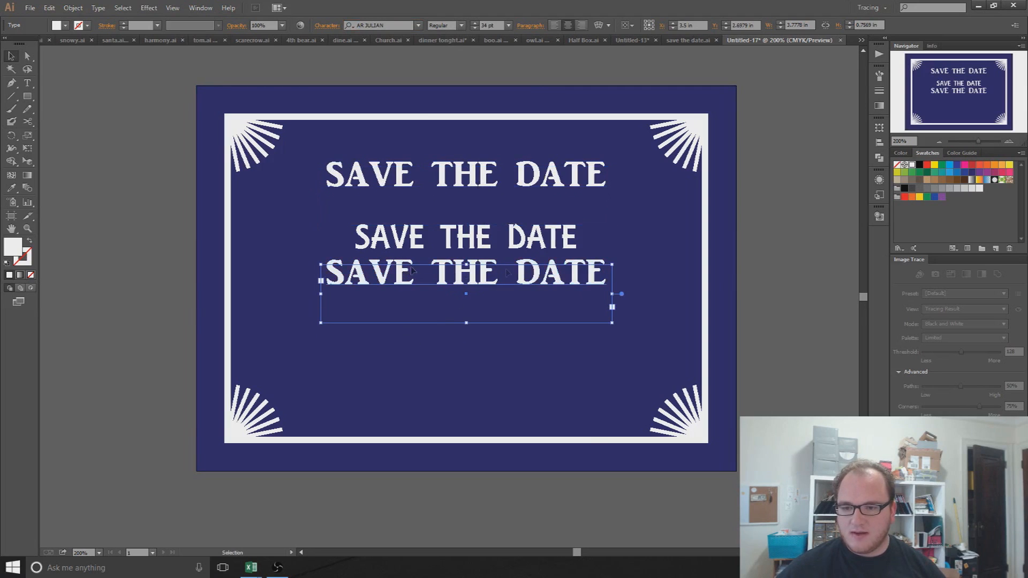
Step: Compare fonts on the top line, settle on Bellerose Light, and view save the date.ai
left_click(479, 191)
left_click(399, 27)
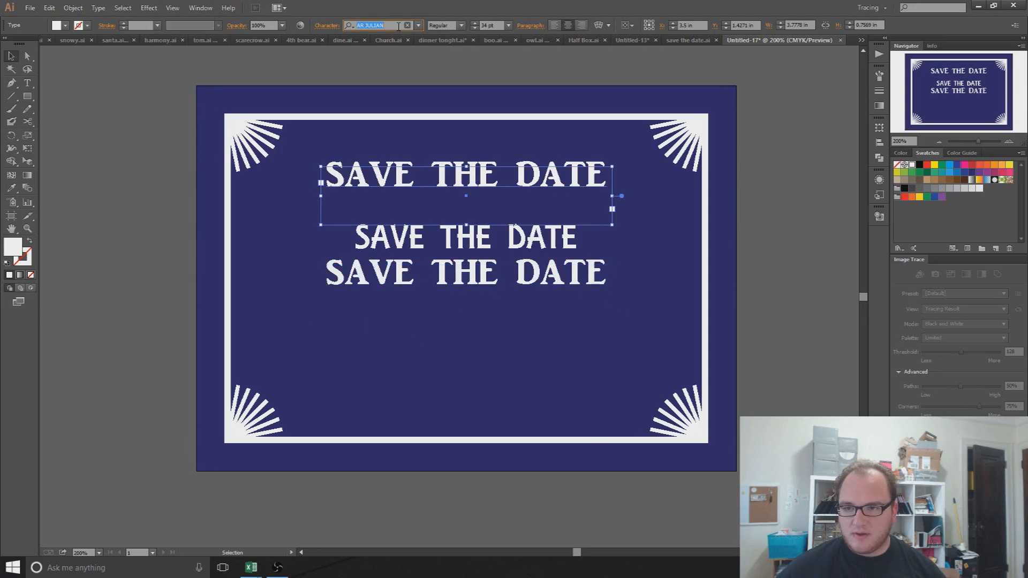
key("Down")
key("Down")
key("Down")
key("Down")
key("Down")
key("Down")
key("Down")
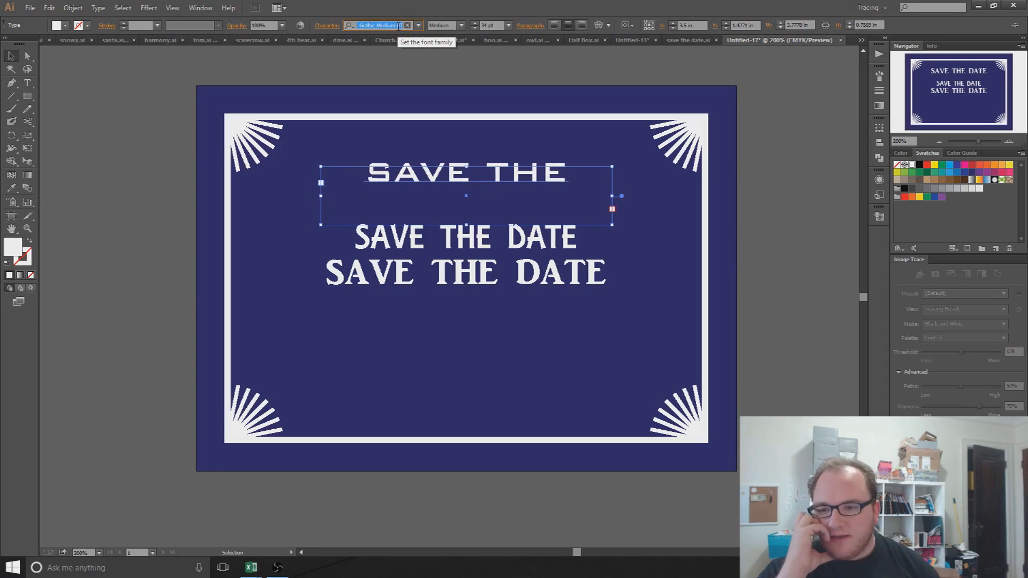
key("Down")
key("Up")
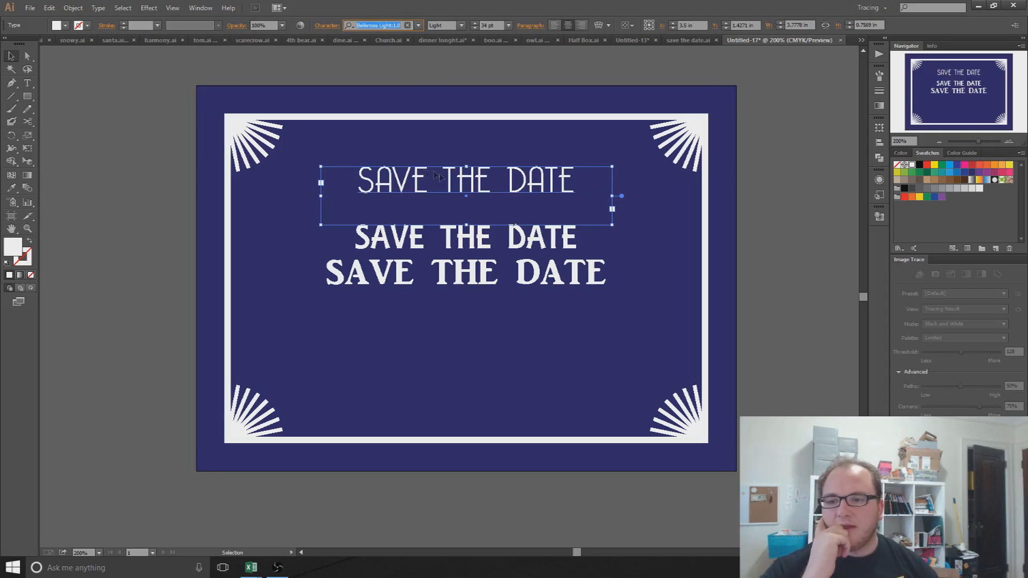
key("Down")
key("Down")
key("Down")
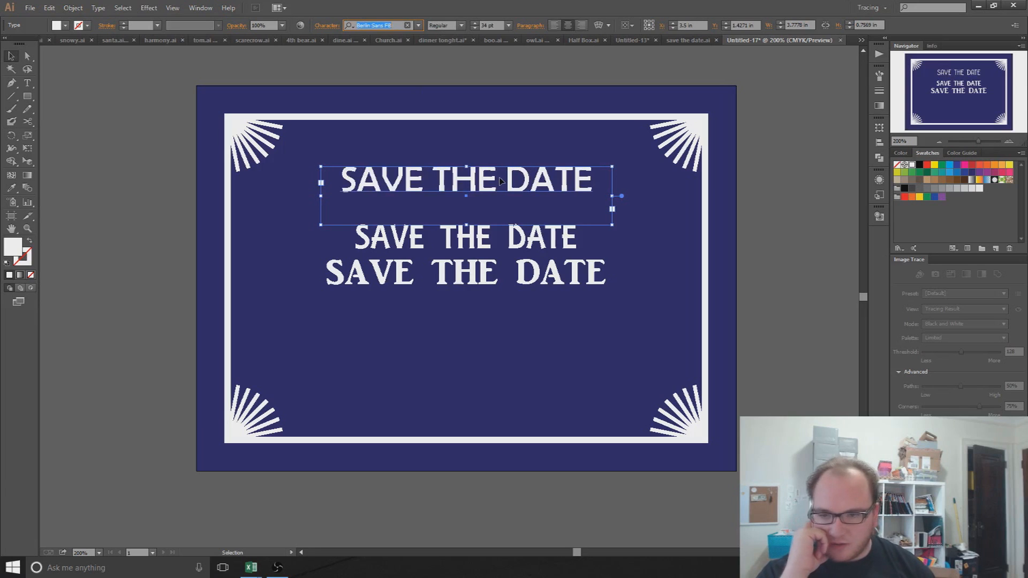
key("Down")
key("Down")
key("Down")
key("Down")
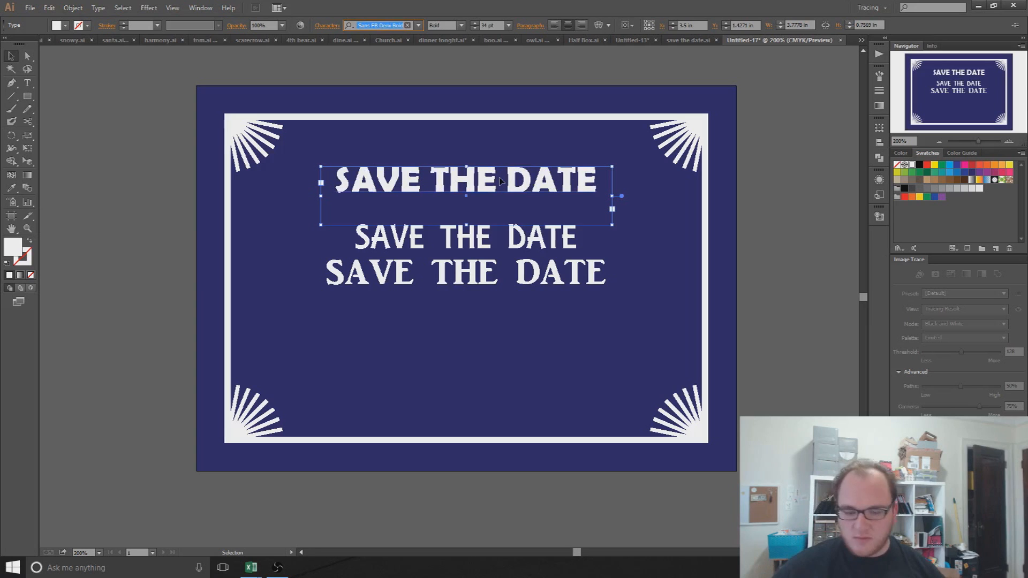
key("Up")
key("Up")
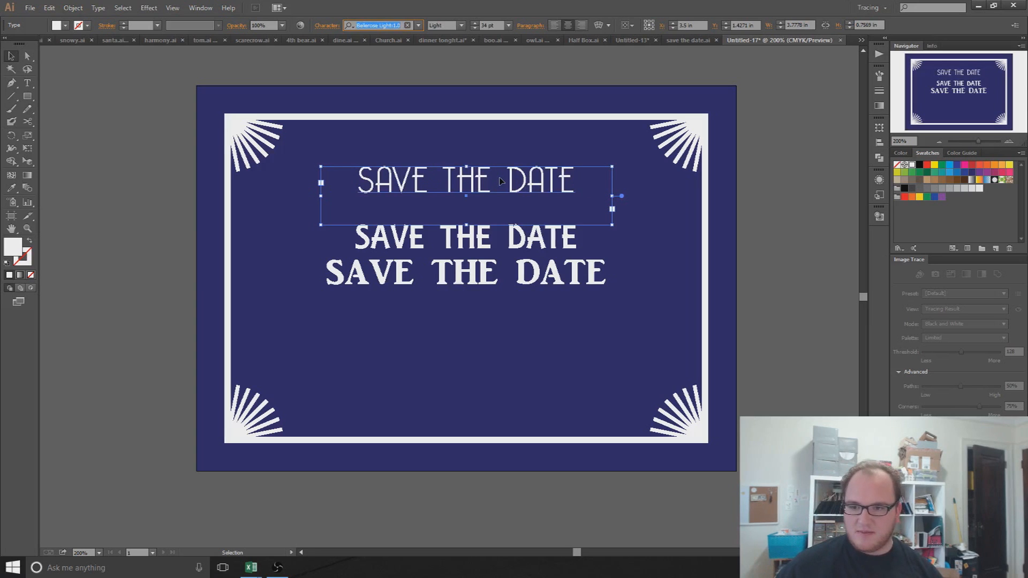
left_click(698, 38)
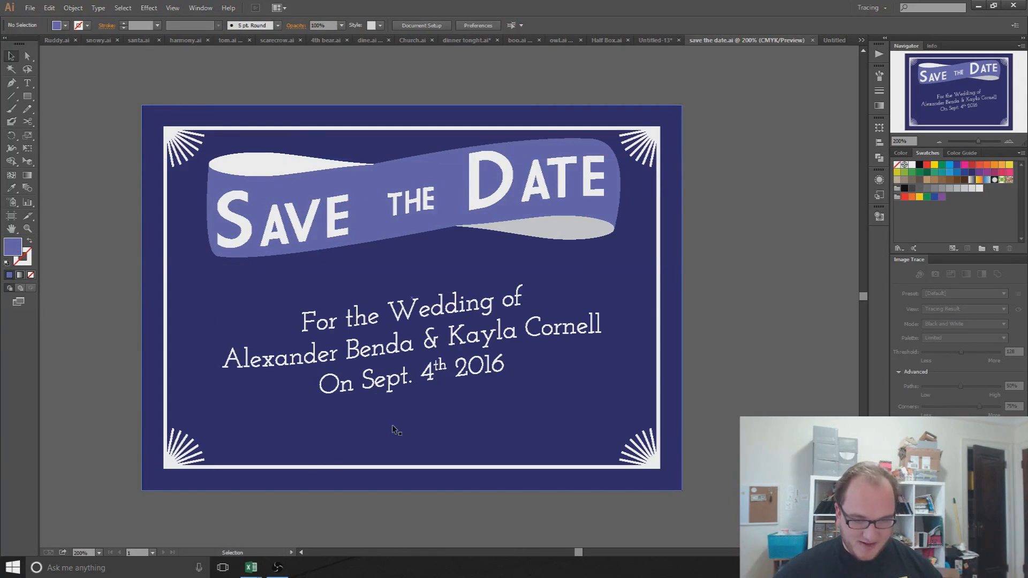
Step: Switch via the Untitled-13 and save the date.ai tabs back to the Untitled-17 card
left_click(661, 37)
left_click(777, 41)
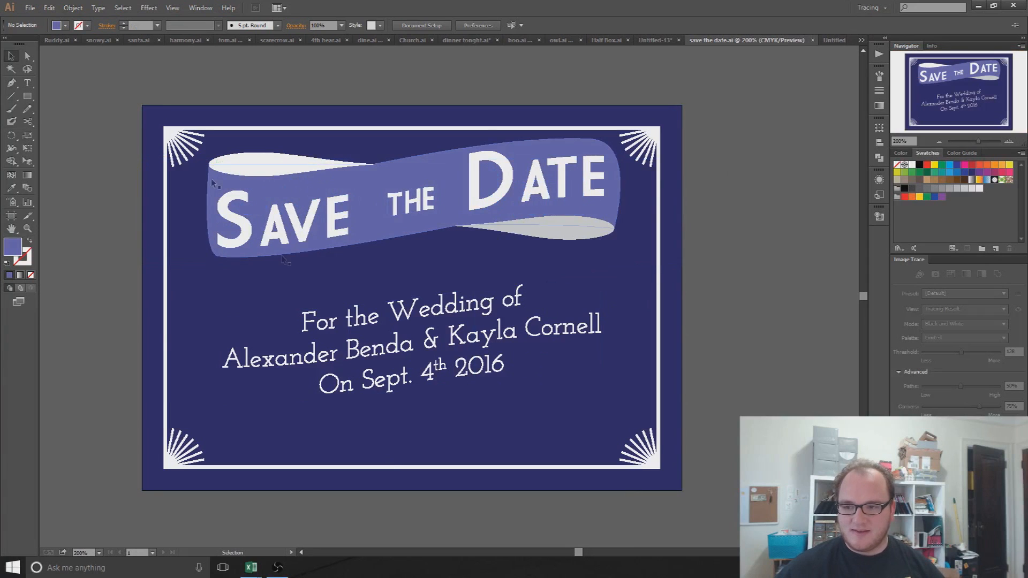
left_click(834, 41)
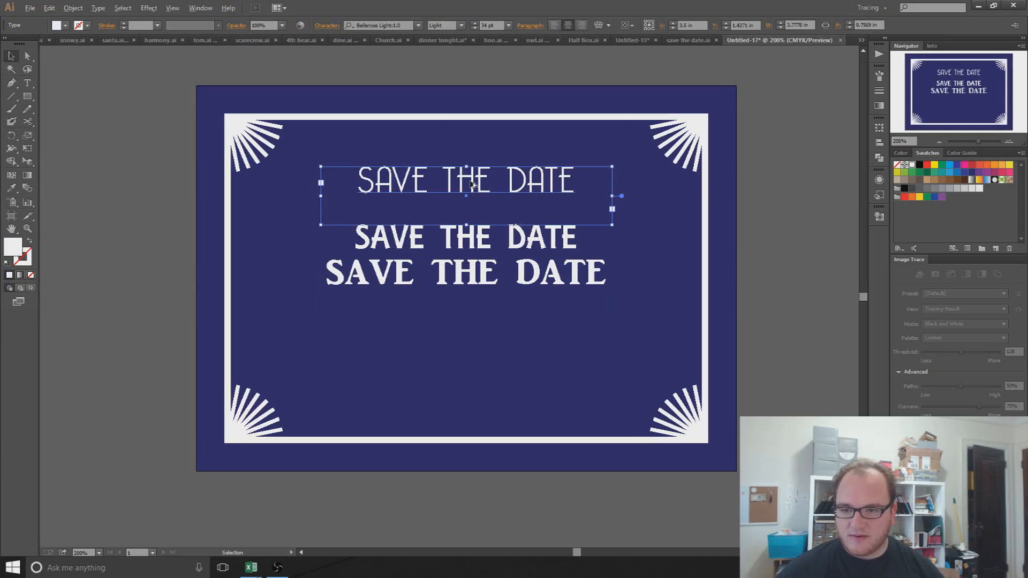
Step: Copy the headline down as a fourth line, set a copy in Market Deco, and delete the spare top line
left_click_drag(474, 182, 478, 314)
left_click(380, 26)
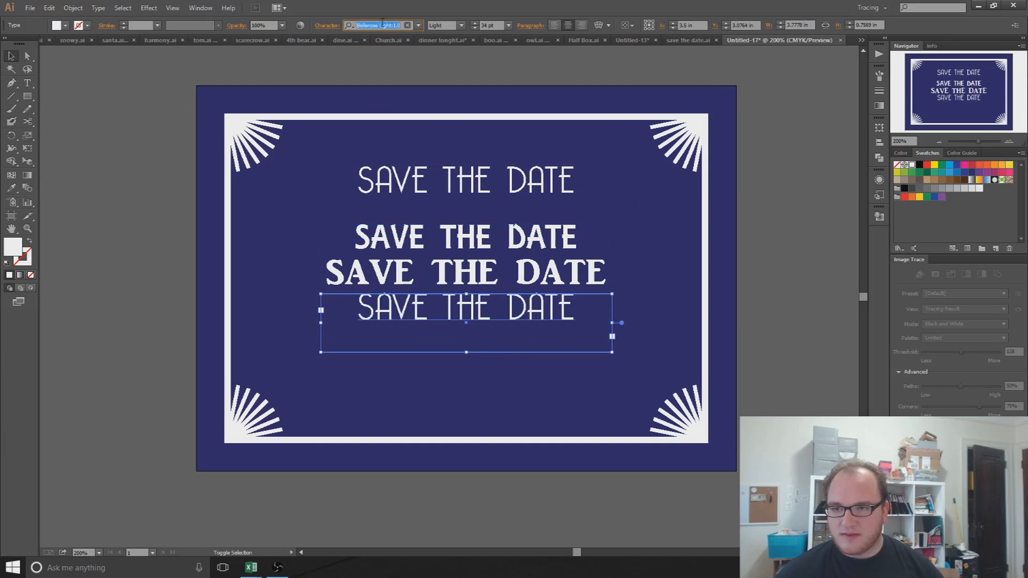
key("Down")
key("Up")
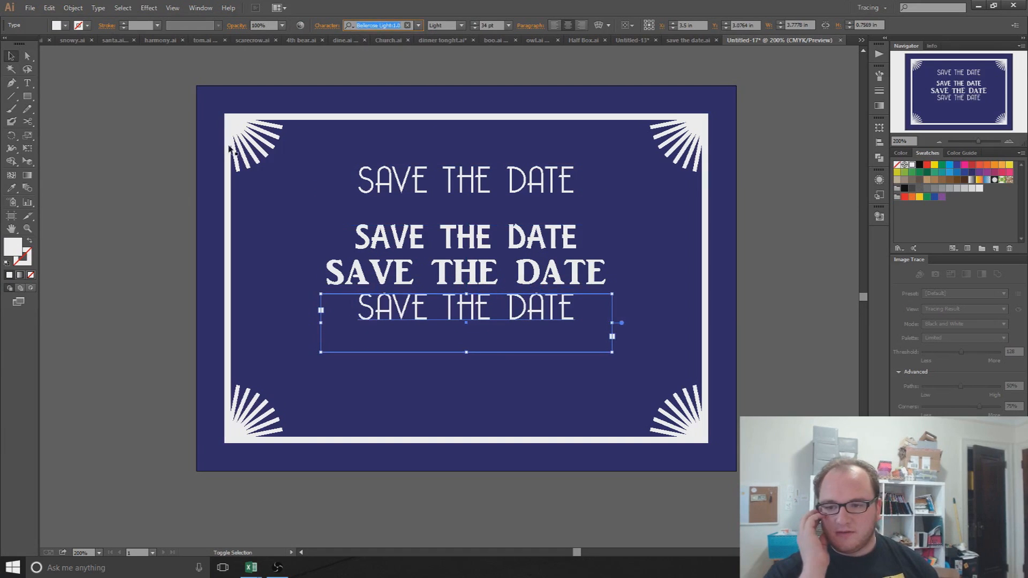
left_click(410, 180)
left_click(380, 26)
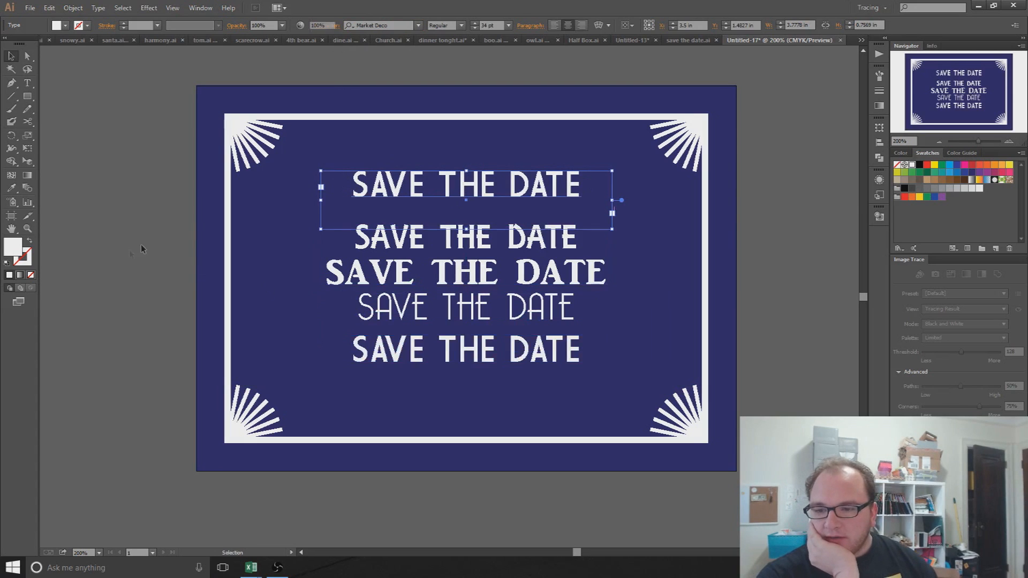
left_click(143, 246)
left_click(453, 193)
key("Delete")
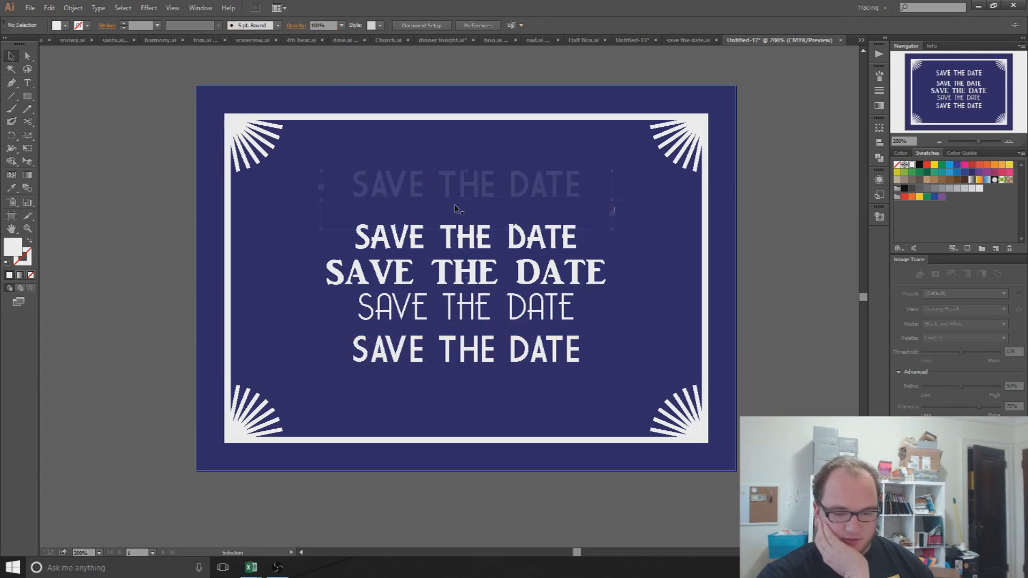
Step: Select all four SAVE THE DATE versions: AR ESSENCE, AR JULIAN, Bellerose Light and Market Deco
left_click(454, 239)
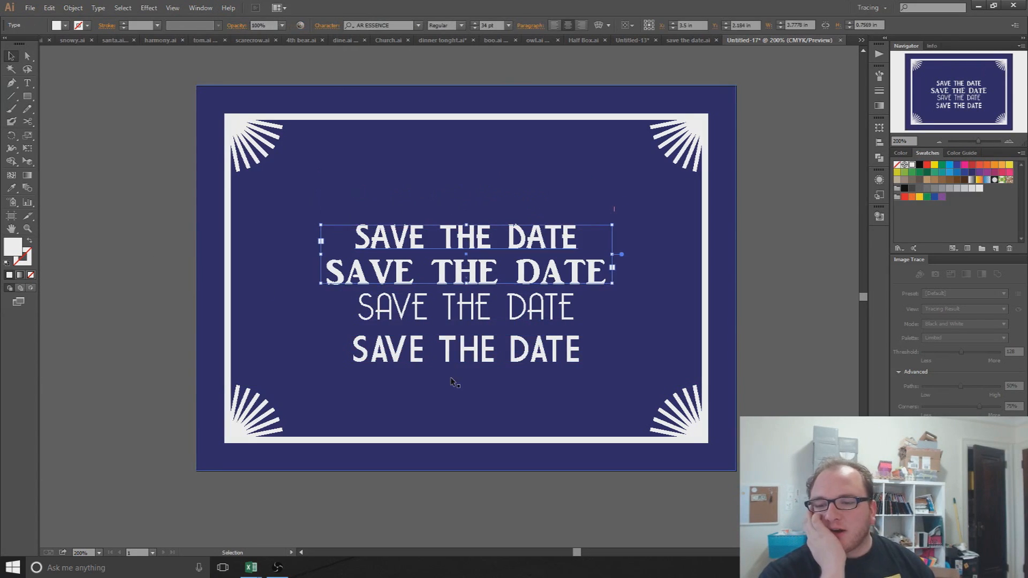
left_click(476, 272)
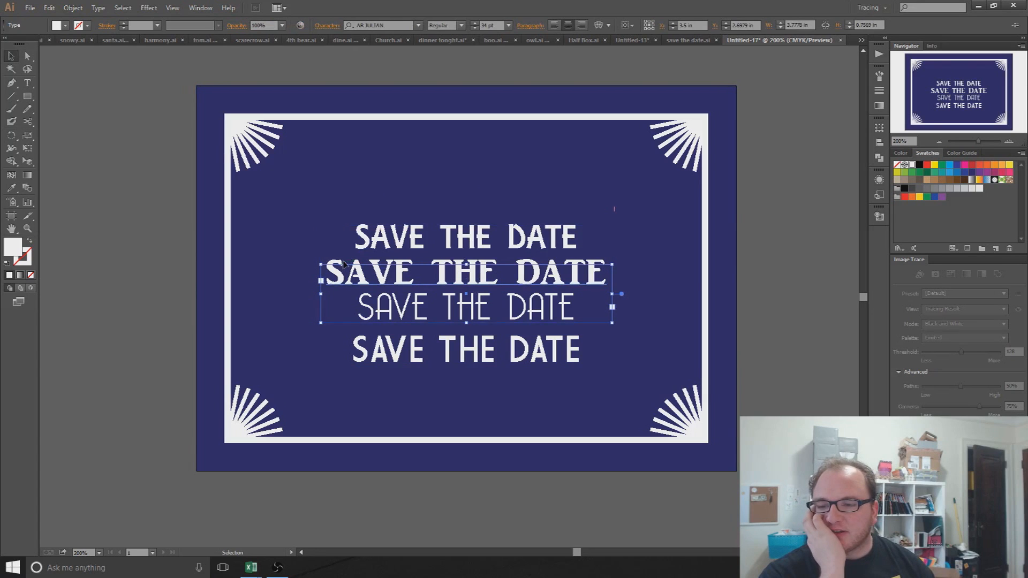
left_click(486, 307)
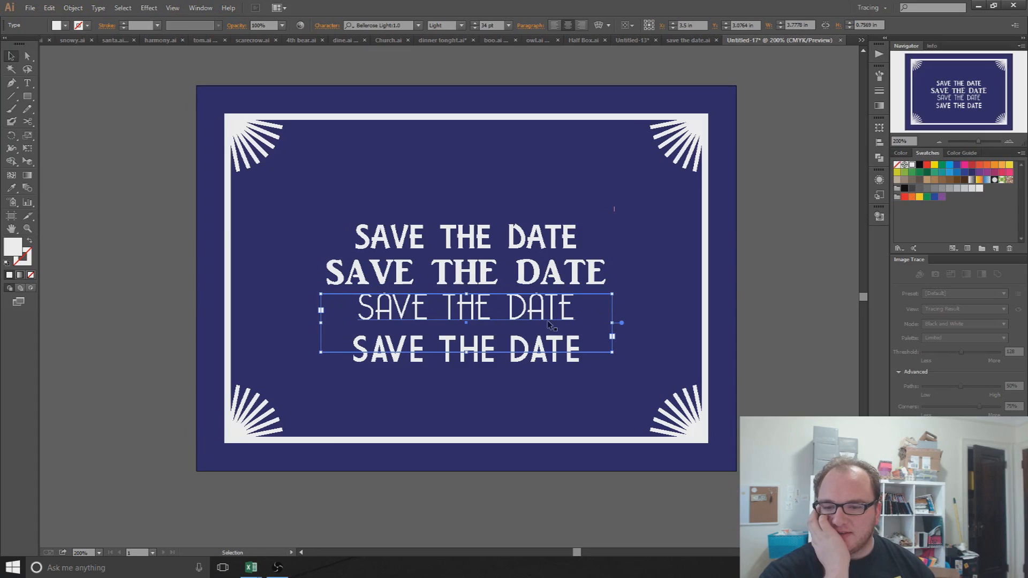
left_click(481, 369)
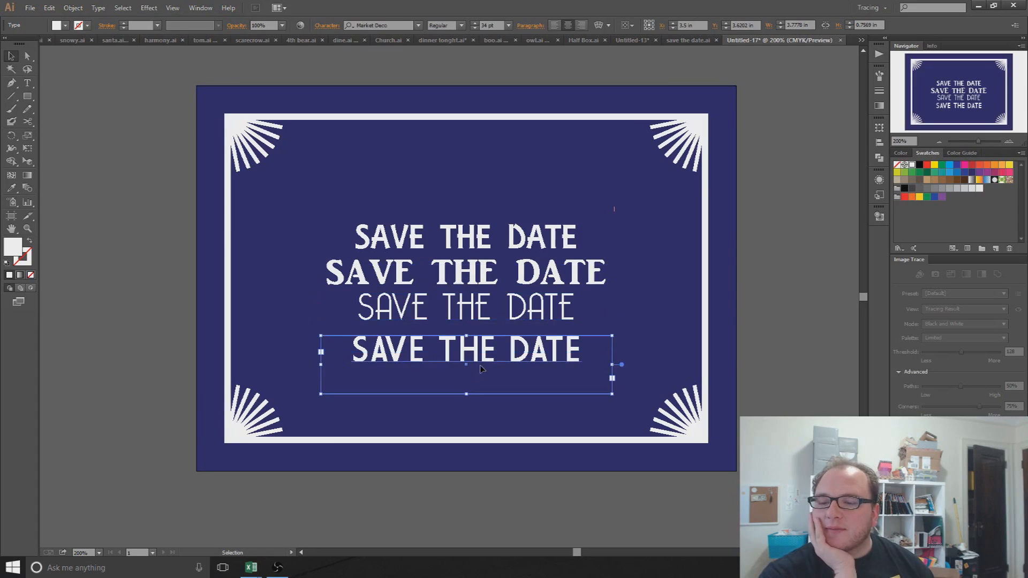
left_click(480, 322)
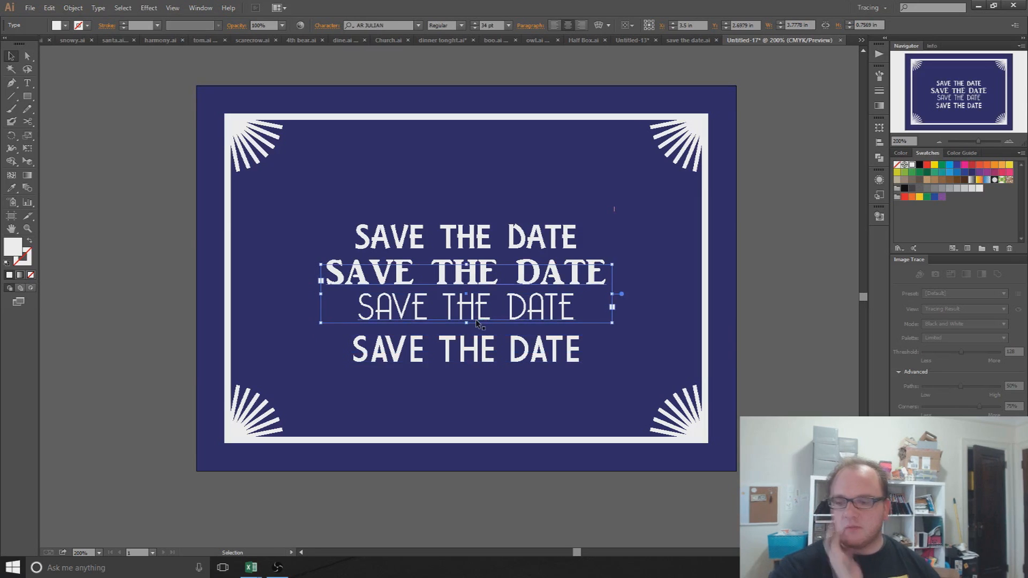
left_click(460, 263)
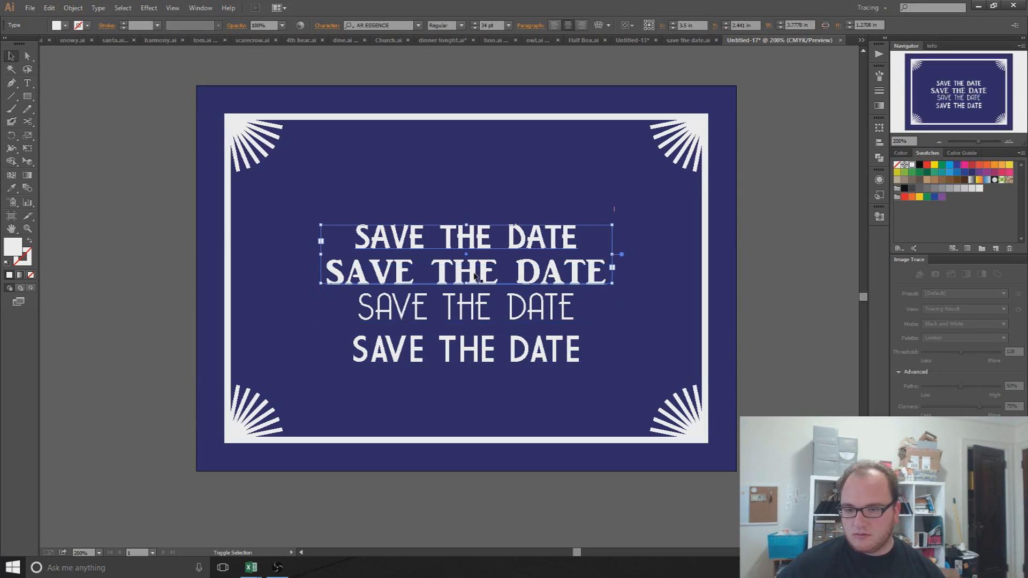
left_click(464, 319, "shift")
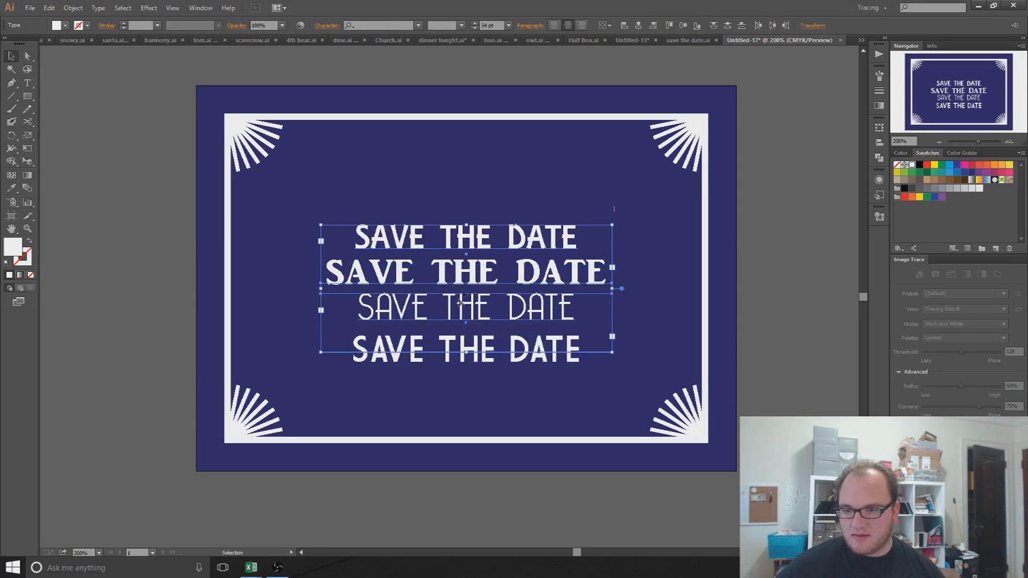
Step: Move three SAVE THE DATE samples off the card and stack them on the left pasteboard
left_click_drag(467, 284, 268, 263)
left_click_drag(446, 240, 85, 172)
left_click_drag(339, 300, 69, 270)
key("space")
left_click_drag(251, 254, 430, 252)
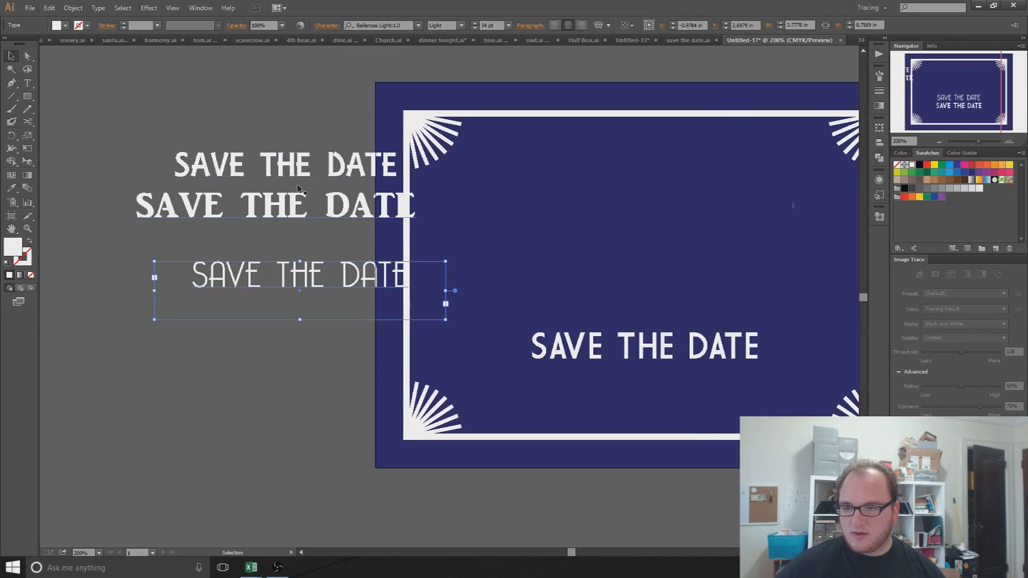
left_click_drag(303, 173, 244, 168)
left_click_drag(303, 222, 242, 208)
left_click_drag(287, 282, 224, 248)
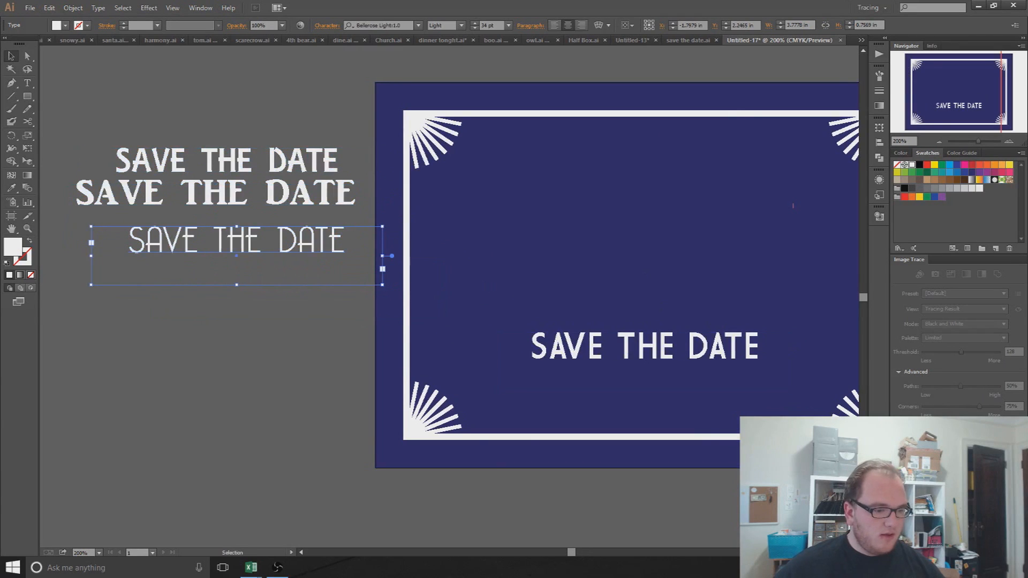
left_click(978, 5)
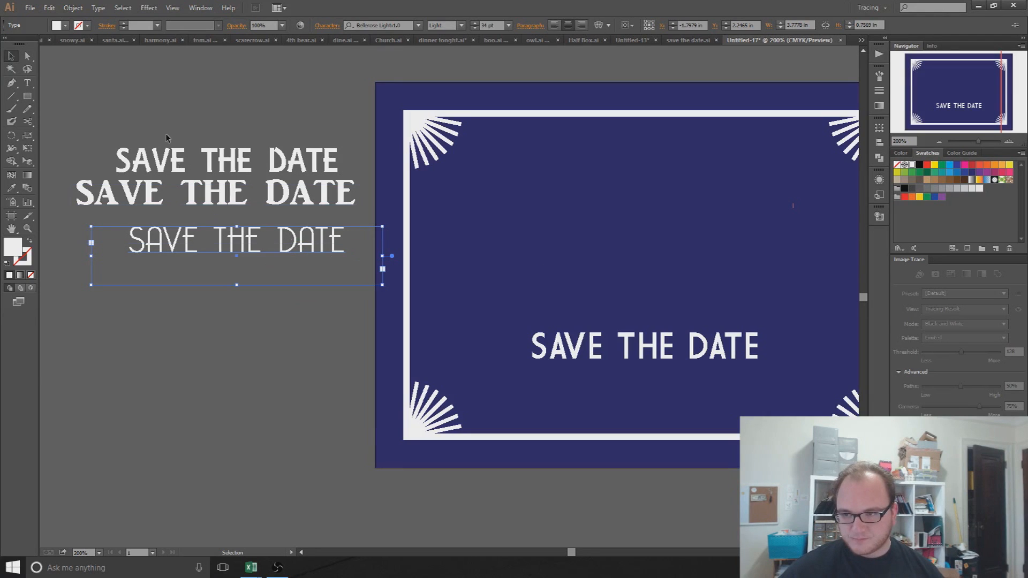
Step: Centre the three samples horizontally and distribute them evenly by vertical centre
left_click_drag(166, 138, 233, 316)
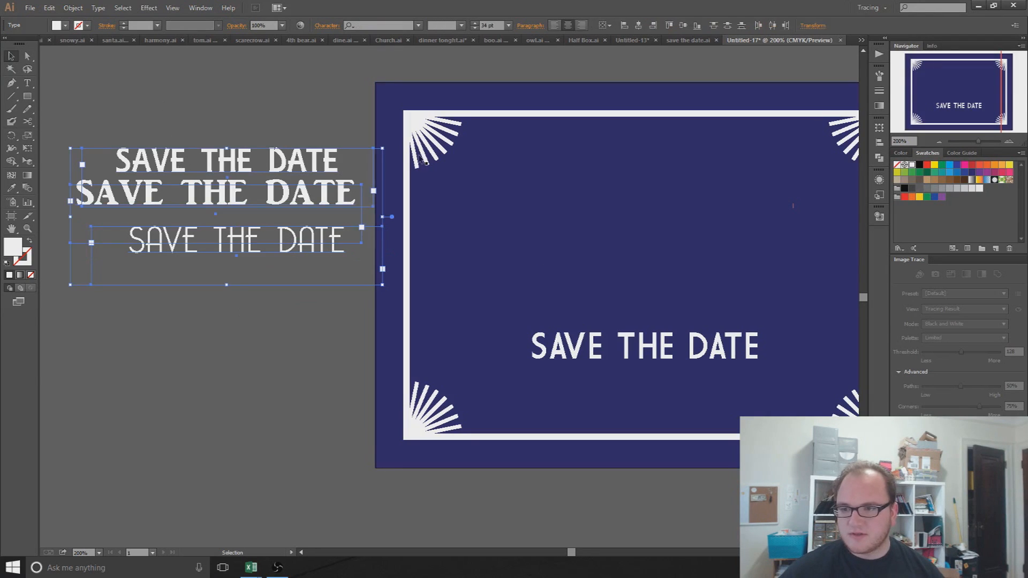
left_click(638, 25)
left_click(249, 103)
left_click_drag(253, 118, 298, 294)
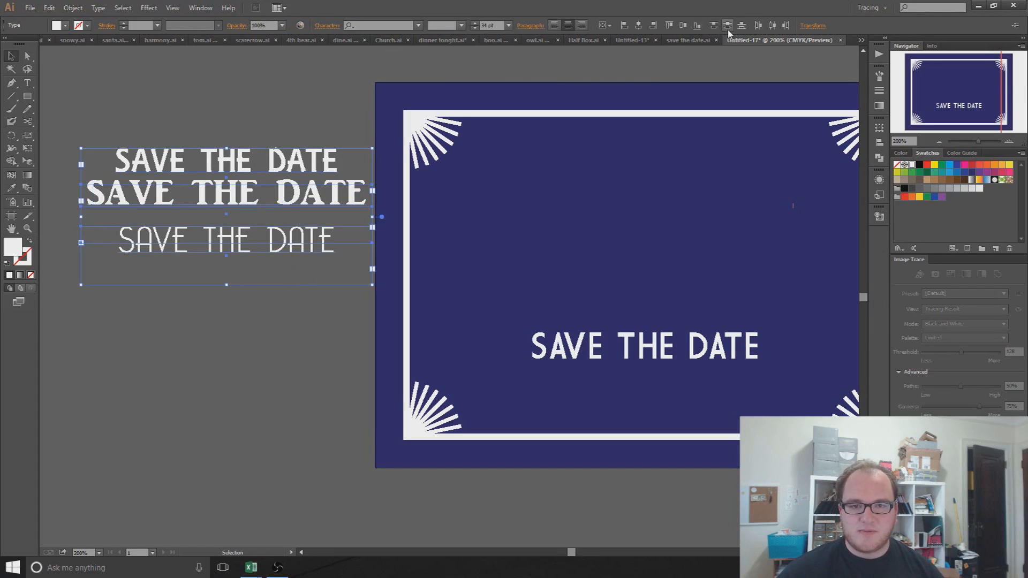
left_click(727, 25)
left_click(207, 126)
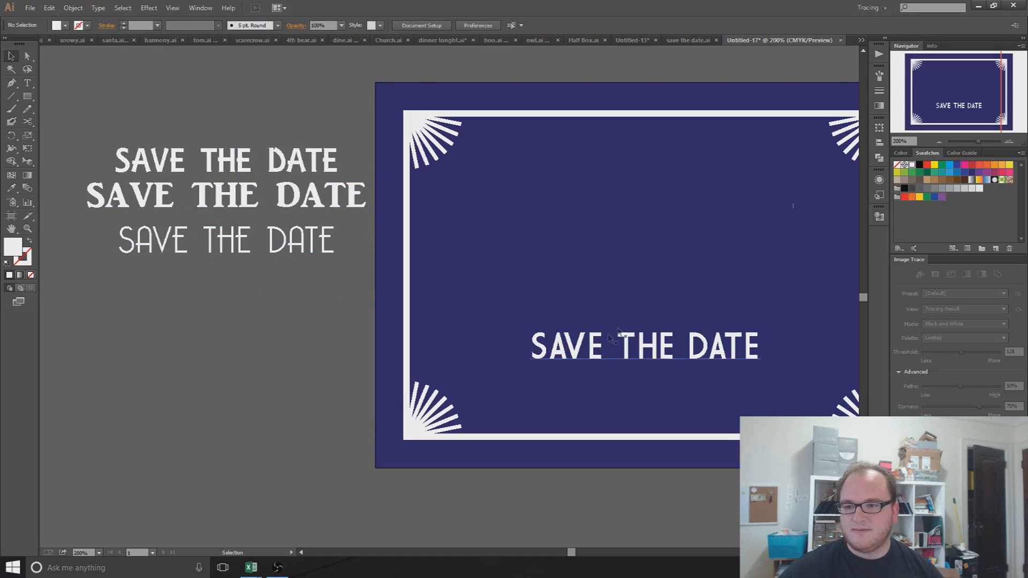
Step: Move the Market Deco headline straight up near the top of the white frame, undoing an accidental card move
left_click_drag(677, 227, 589, 227)
scroll(561, 278, "up", 2)
scroll(560, 279, "down", 2)
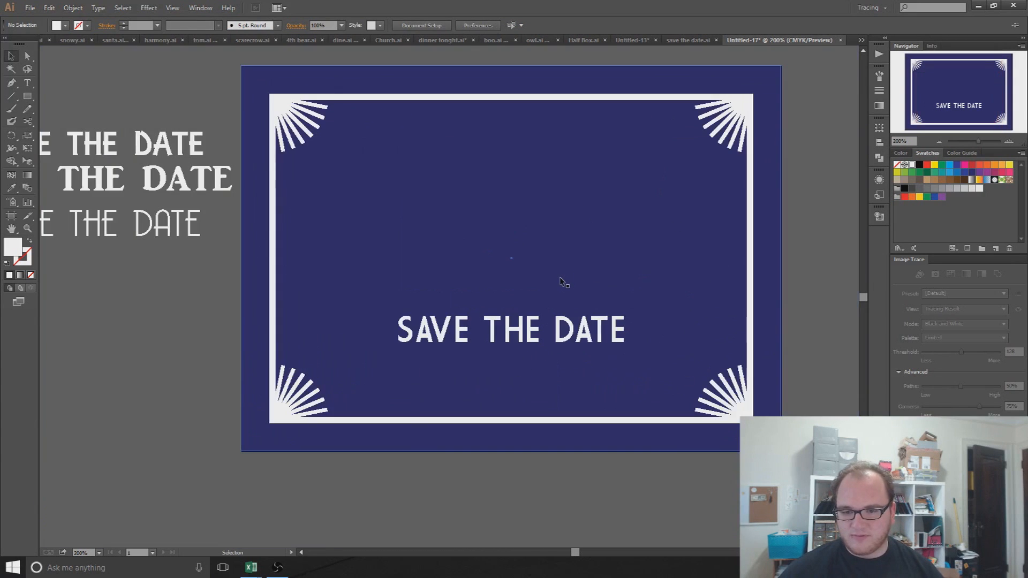
left_click(562, 330)
left_click_drag(562, 330, 559, 168)
key("ctrl+shift+a")
left_click(622, 182)
left_click_drag(633, 188, 427, 194)
key("ctrl+z")
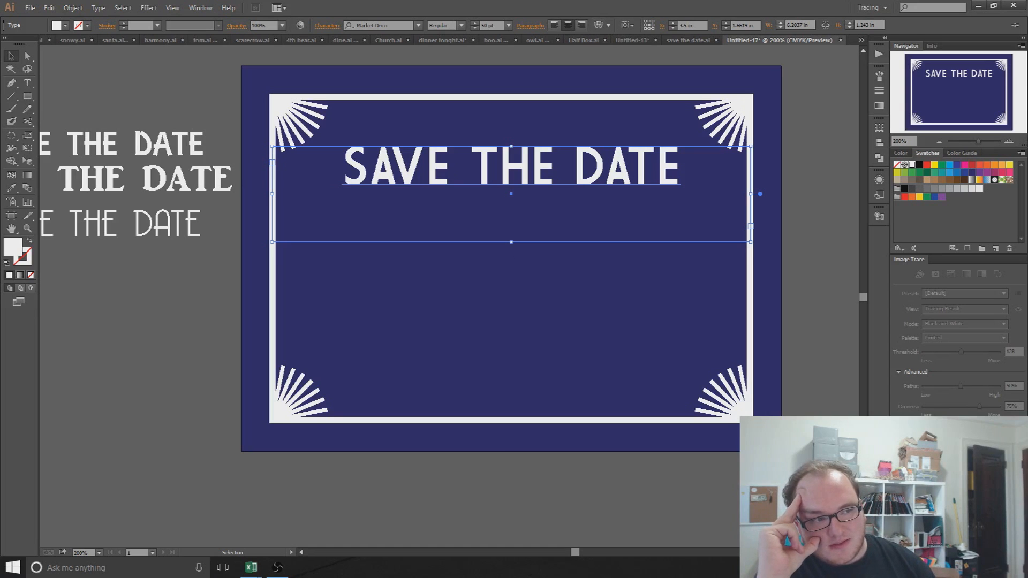
left_click(600, 24)
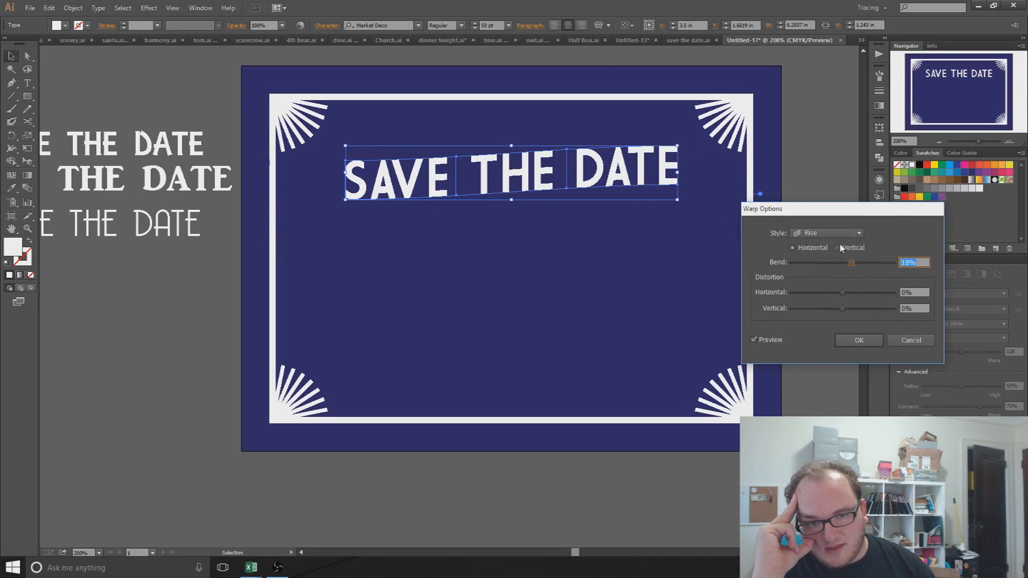
Step: Warp the SAVE THE DATE headline with the Rise style at a 35% bend, after trying Arc, Arc Lower and Inflate
left_click(824, 236)
left_click(816, 245)
left_click(820, 238)
left_click(822, 258)
left_click(816, 238)
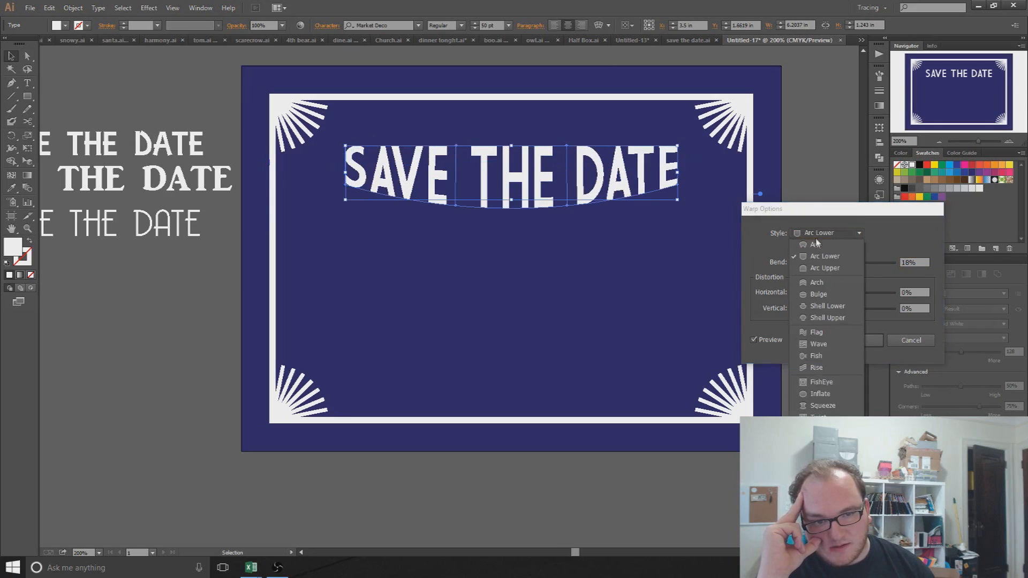
left_click(821, 395)
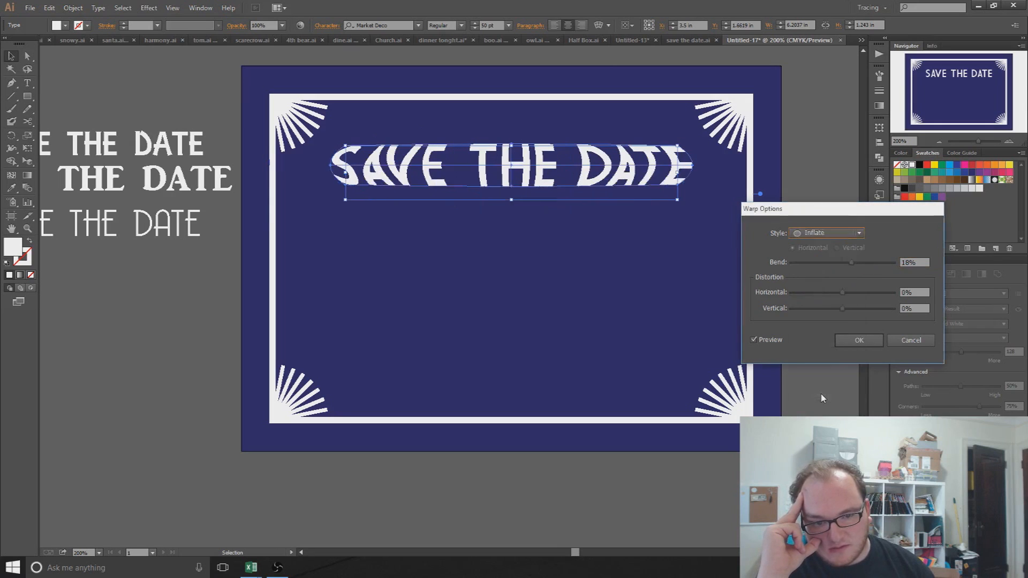
left_click(815, 237)
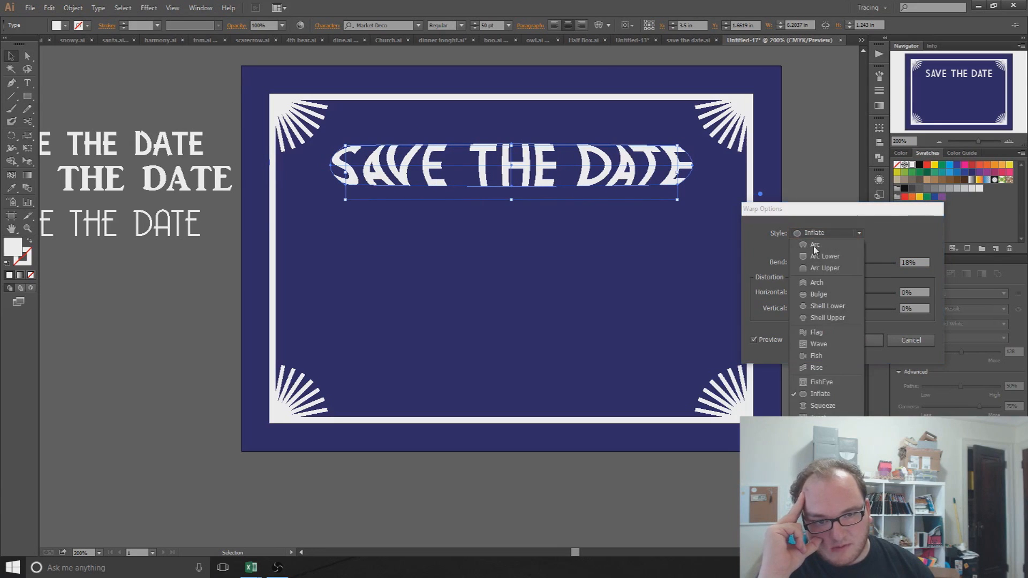
left_click(818, 368)
left_click_drag(849, 261, 855, 264)
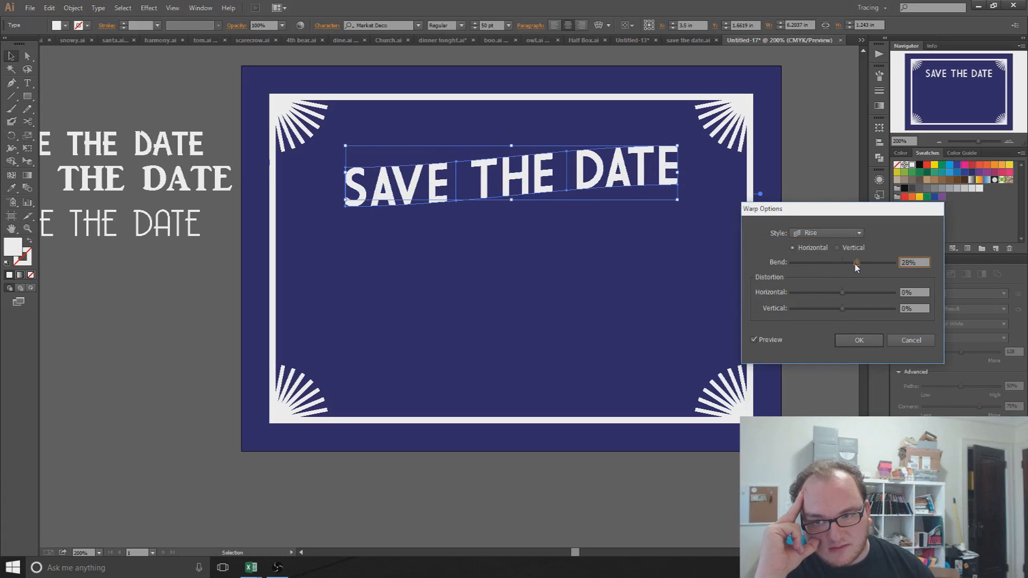
left_click(859, 340)
left_click(594, 65)
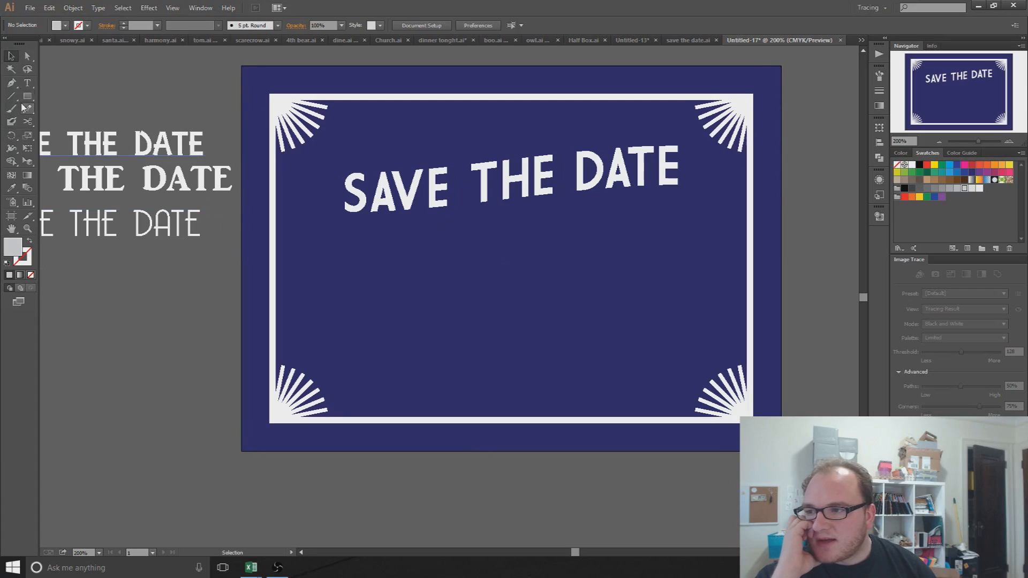
Step: Draw a text area below the headline and stretch its left and right edges to the white frame
left_click(28, 88)
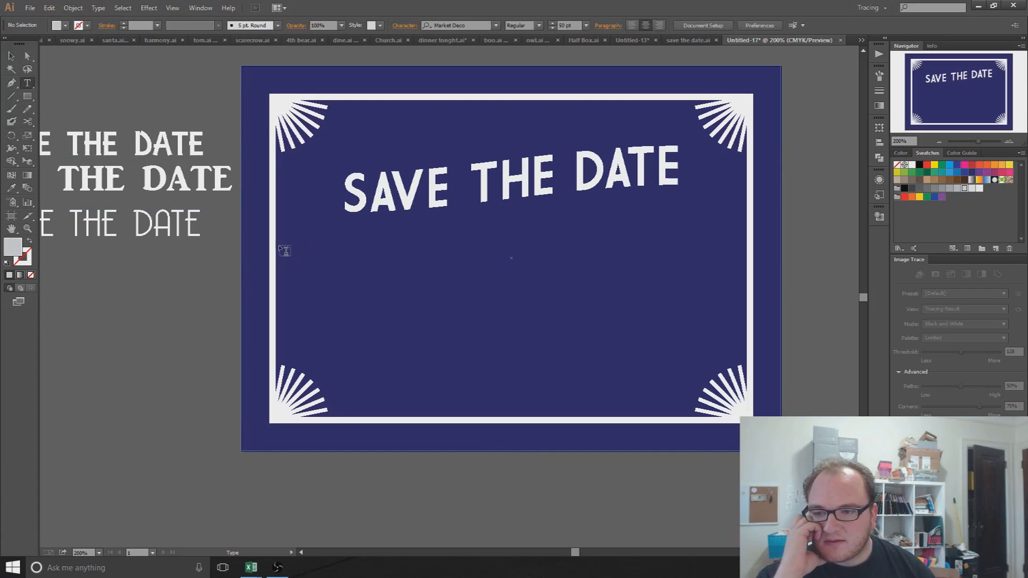
left_click_drag(330, 260, 745, 358)
left_click(11, 56)
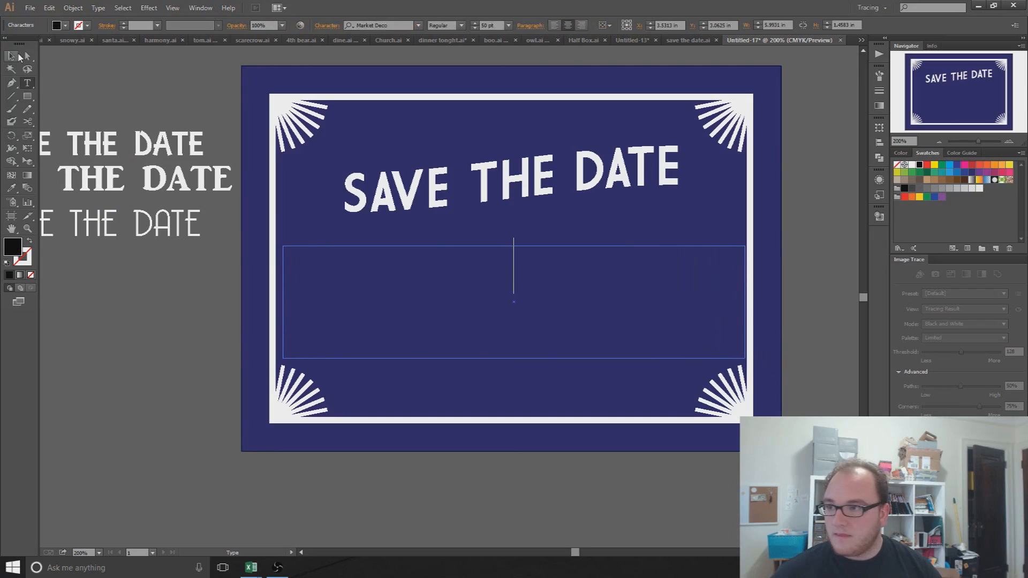
left_click(369, 338)
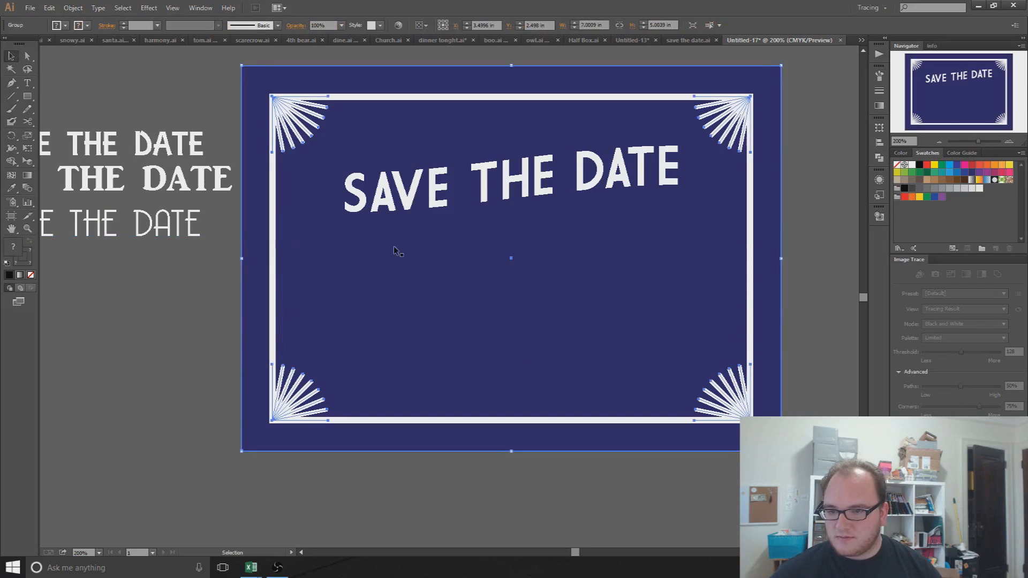
left_click(493, 247)
left_click_drag(281, 302, 272, 302)
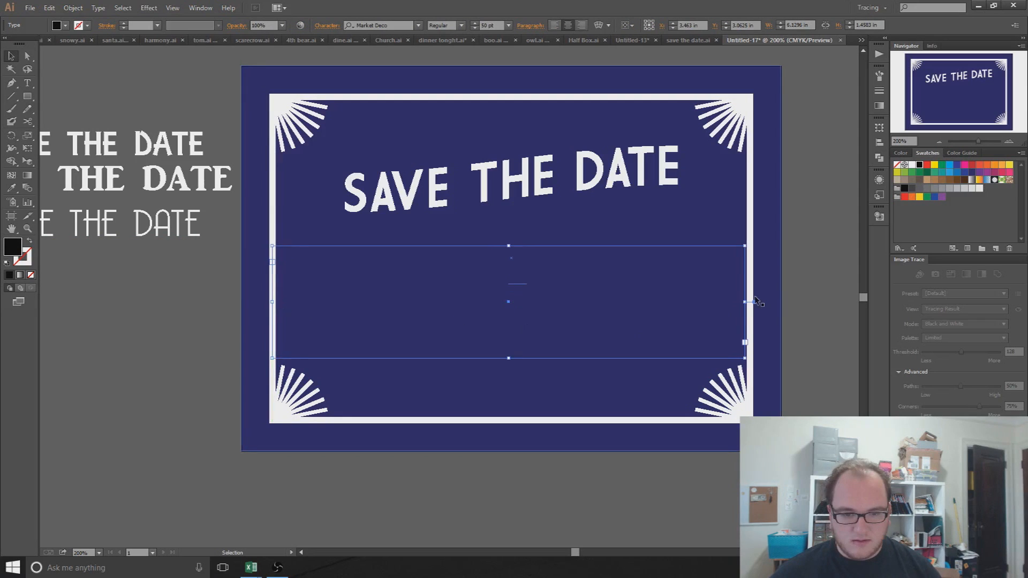
left_click_drag(747, 302, 750, 302)
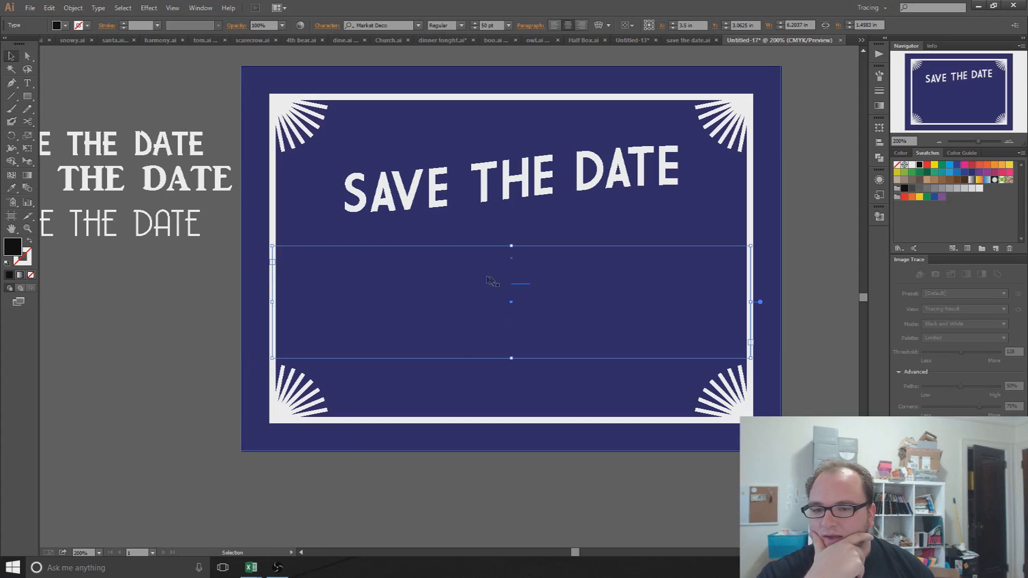
left_click(27, 83)
left_click(513, 302)
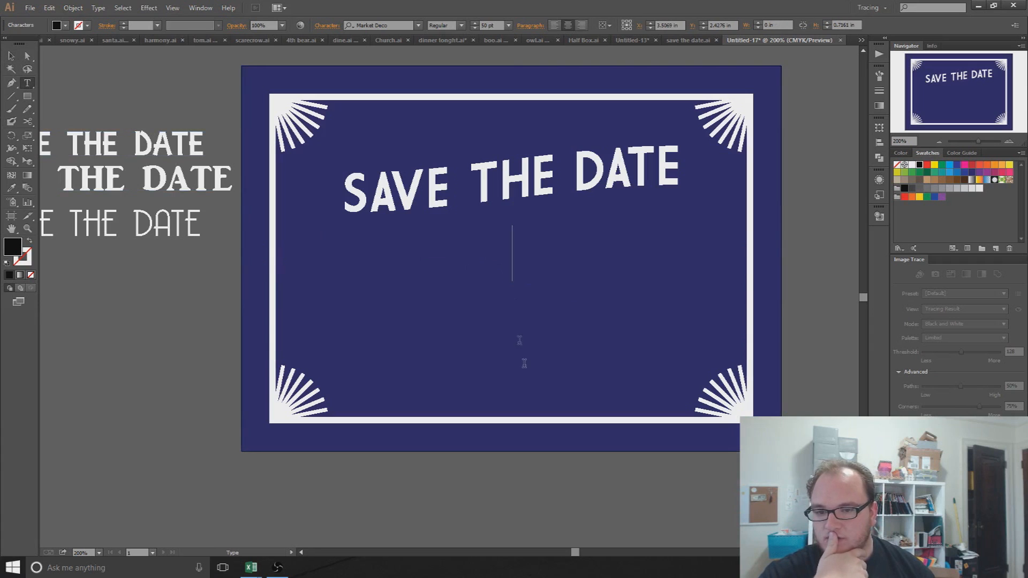
Step: Paste the two-line 'JOIN US FOR THE WEDDING OF' invitation text into the text box
type("ASDFG")
key("BackSpace")
key("BackSpace")
key("BackSpace")
key("BackSpace")
key("BackSpace")
key("Escape")
left_click_drag(303, 482, 395, 488)
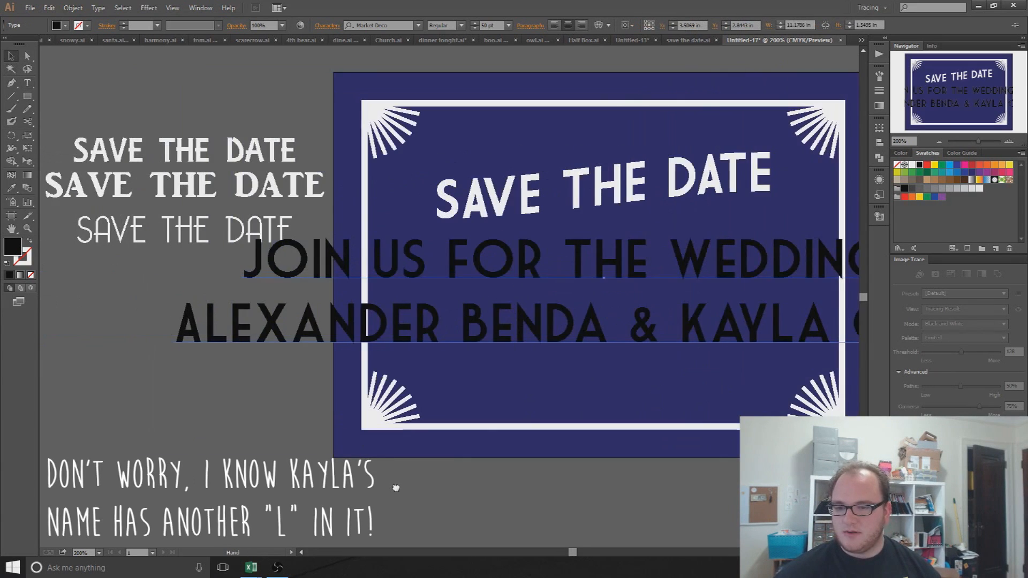
key("ctrl+minus")
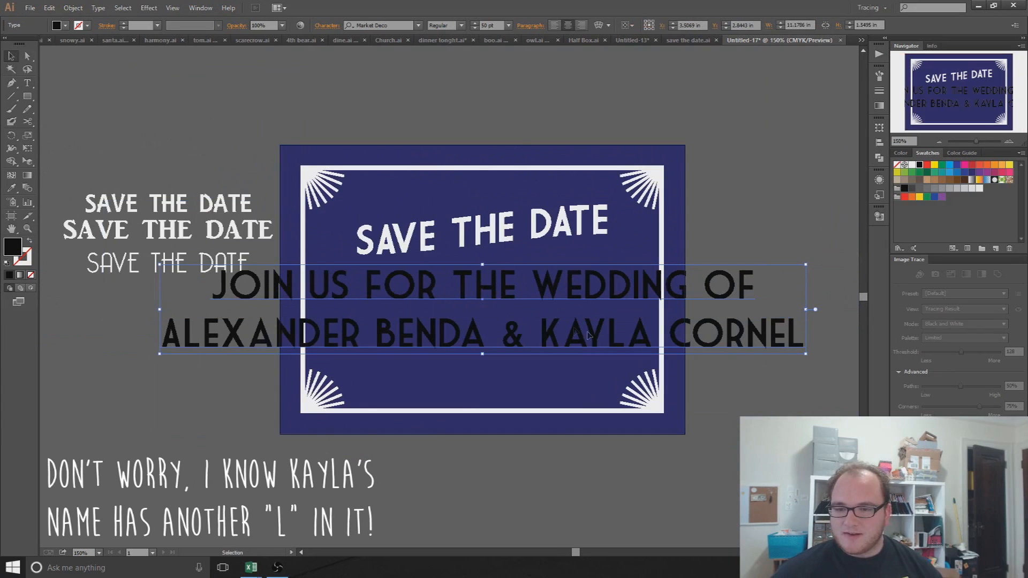
Step: Make the invitation text white at 10 pt and delete the leftover empty text box
left_click(58, 25)
left_click(22, 43)
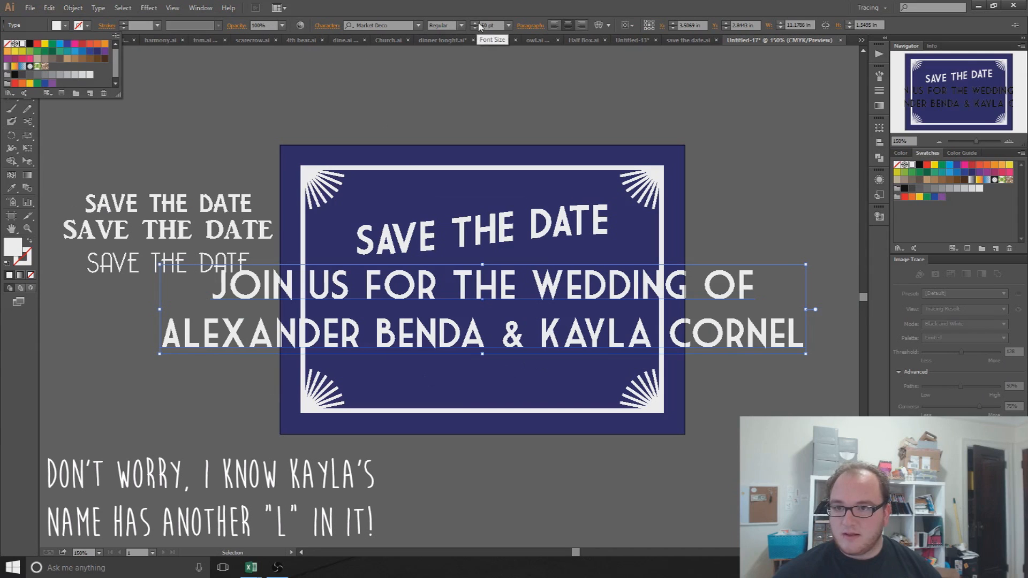
left_click(507, 25)
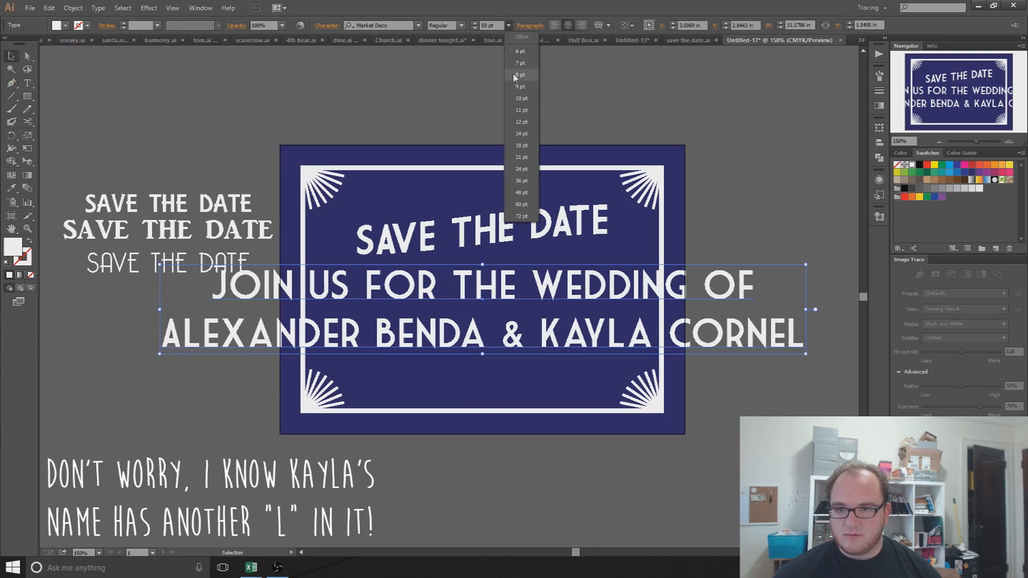
left_click(519, 99)
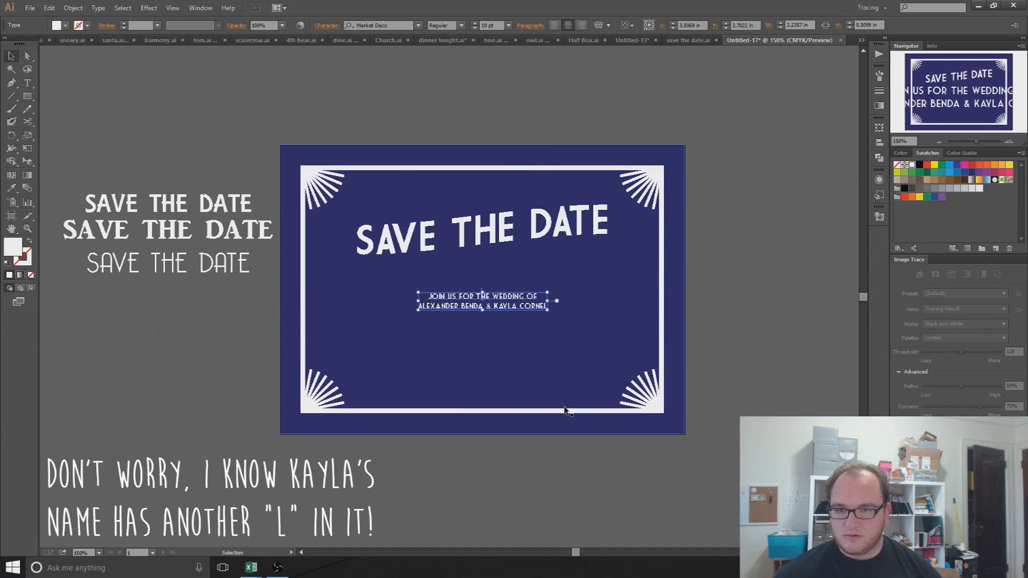
left_click(396, 281)
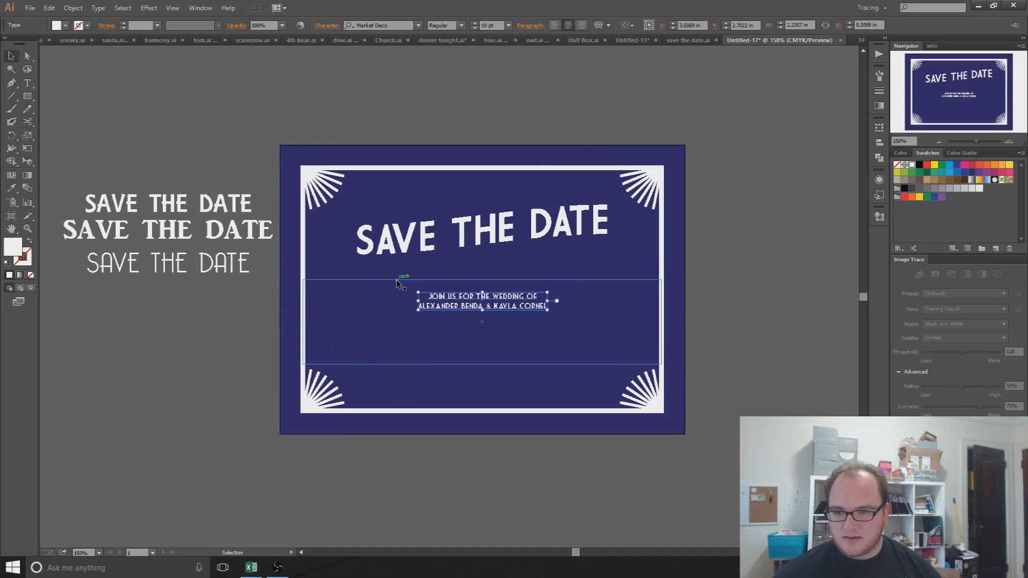
key("Delete")
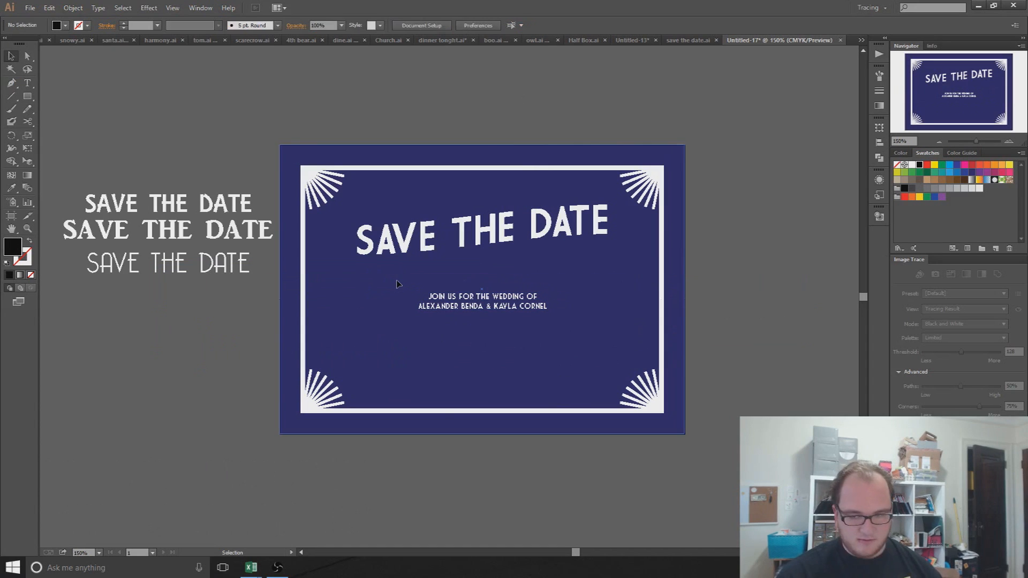
Step: Scale the wedding invitation text up proportionally to about 21 pt
left_click(482, 308)
scroll(479, 316, "up", 2)
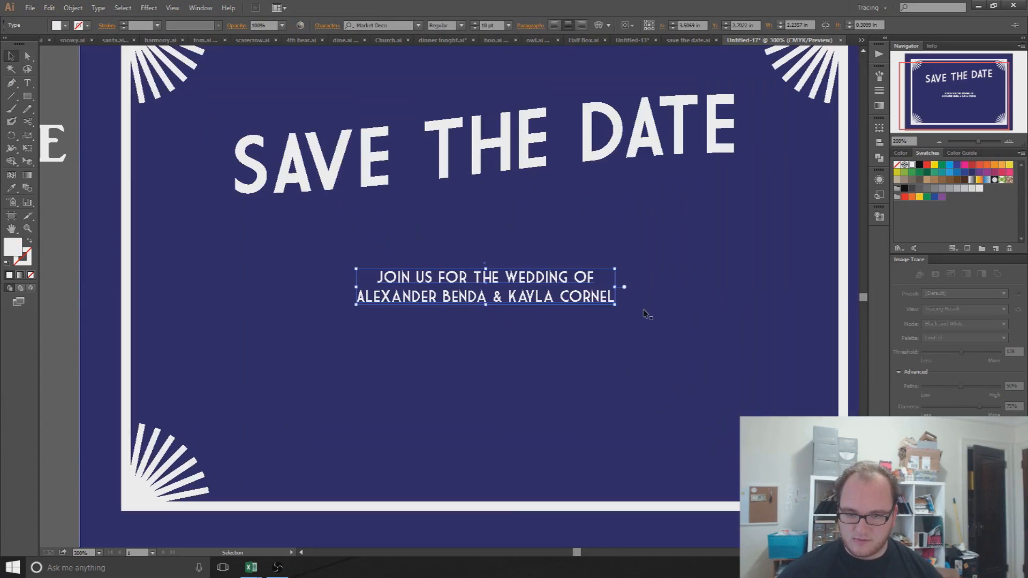
left_click_drag(615, 304, 759, 385)
left_click_drag(600, 376, 565, 398)
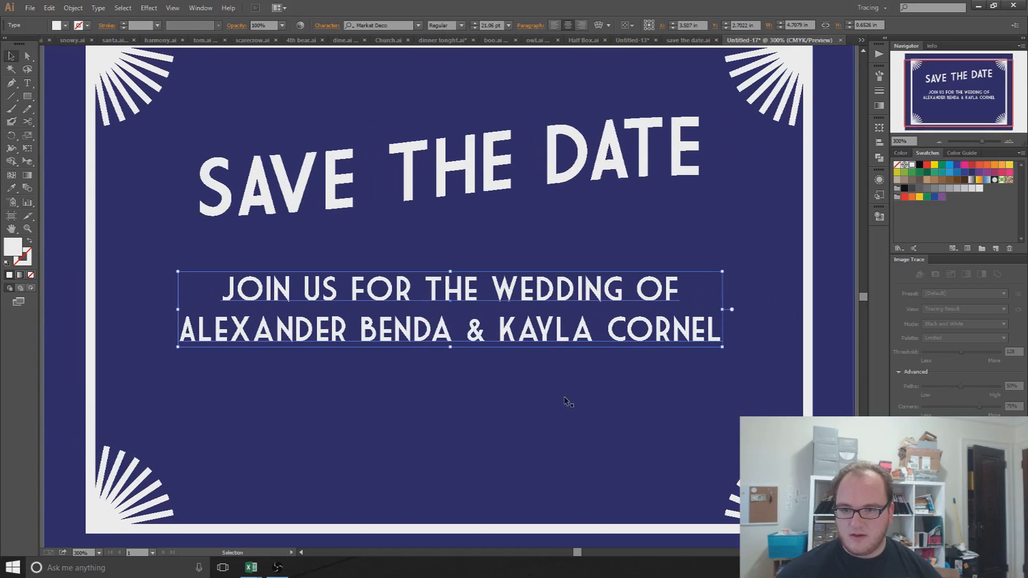
scroll(563, 394, "down", 1)
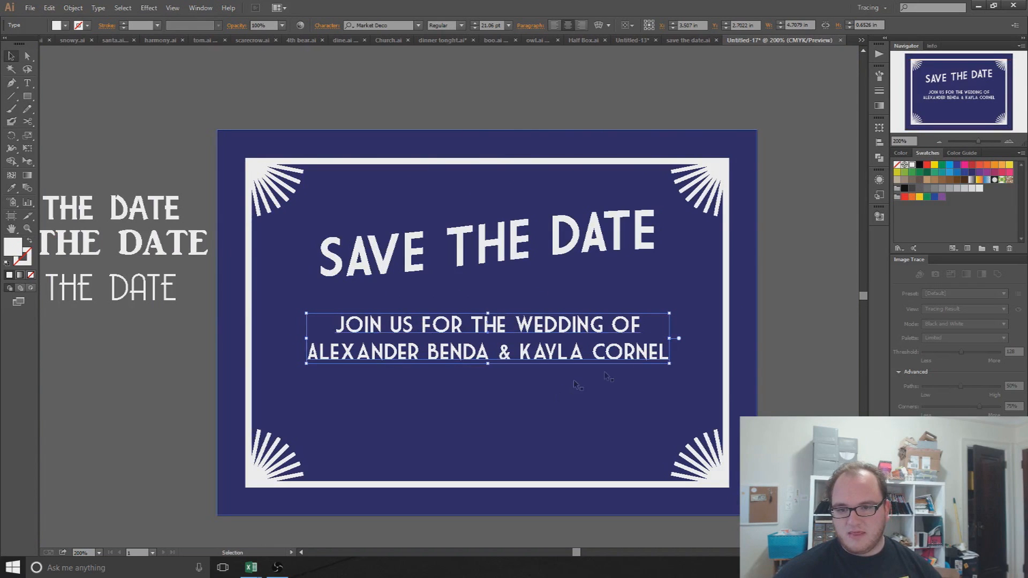
left_click(778, 332)
Step: Select all the wording of both lines of the body text for editing
left_click_drag(617, 386, 619, 339)
left_click(560, 311)
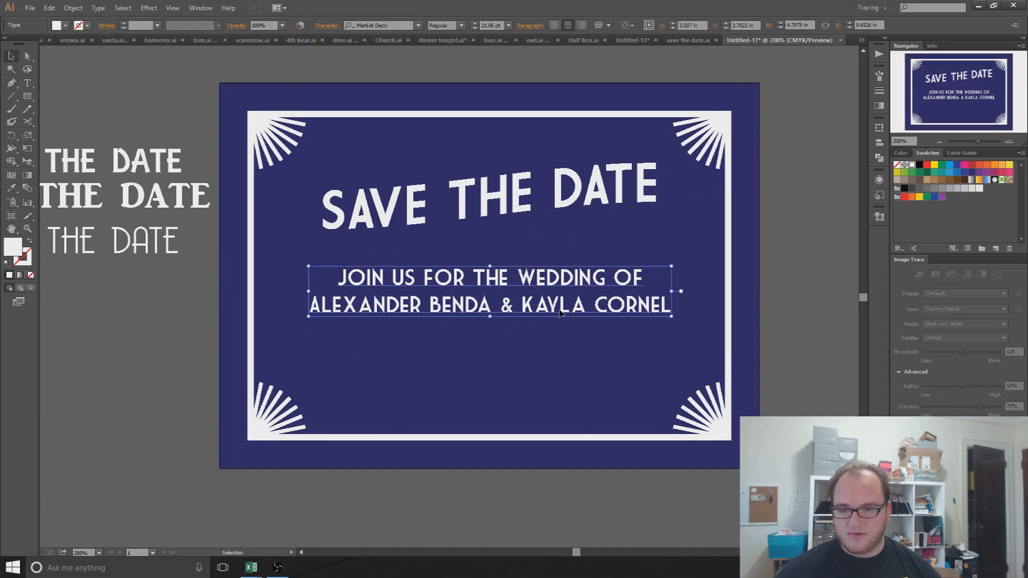
double_click(632, 301)
left_click_drag(632, 301, 286, 248)
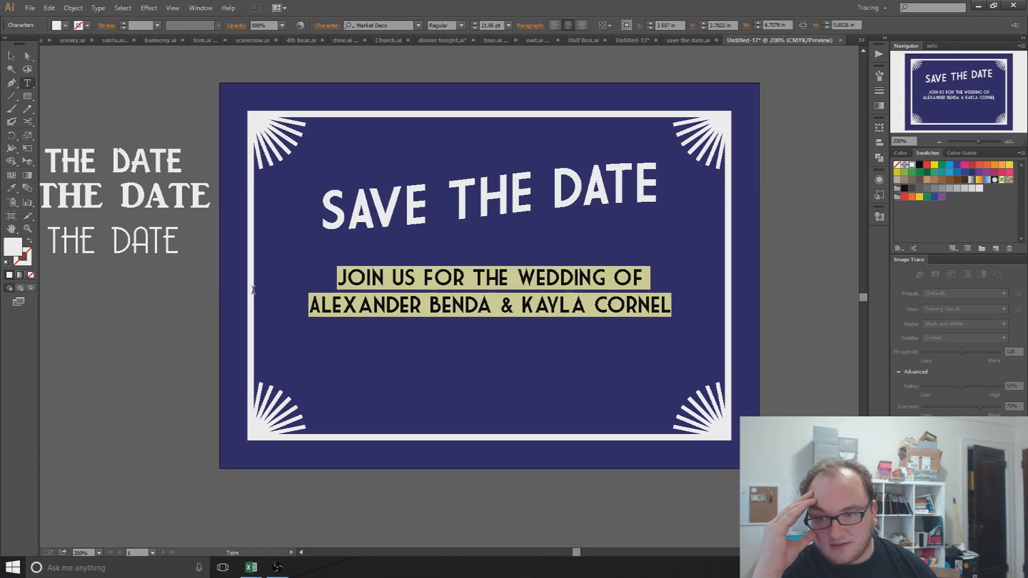
Step: Preview alternative fonts on the body text and check which fonts the THE DATE samples use
left_click(380, 25)
key("Down")
key("Down")
key("Down")
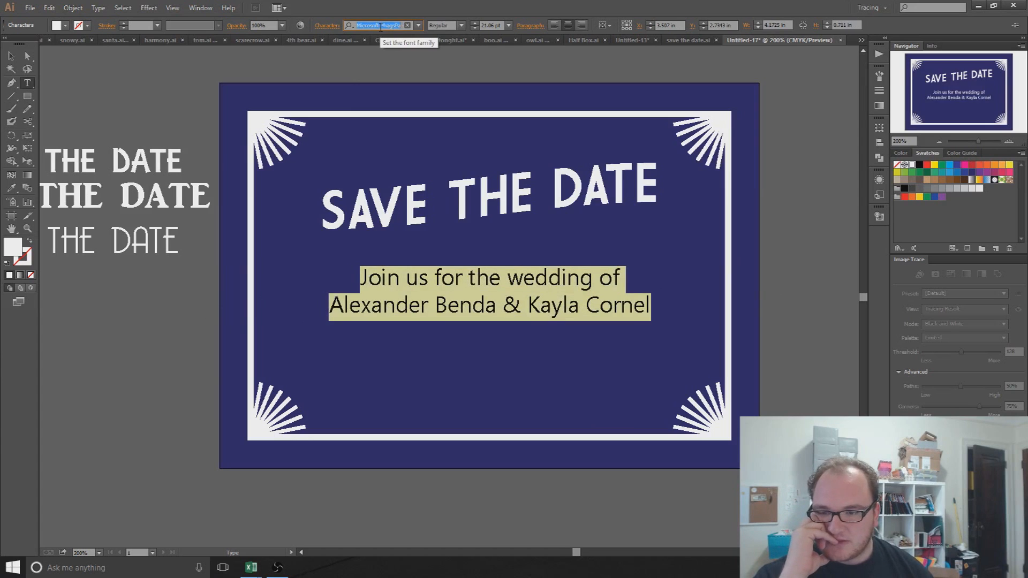
key("Down")
key("Down")
key("Down")
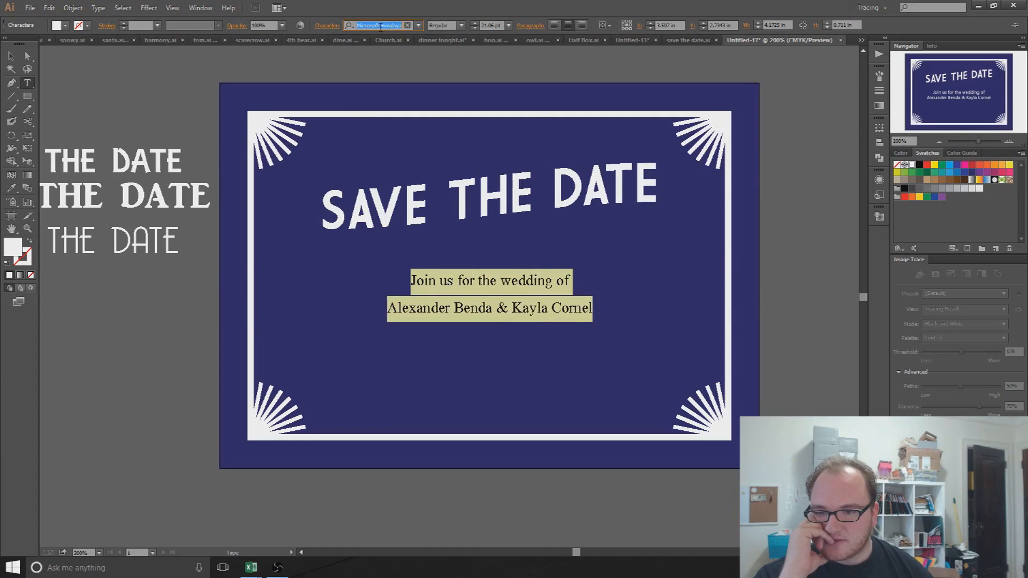
key("Down")
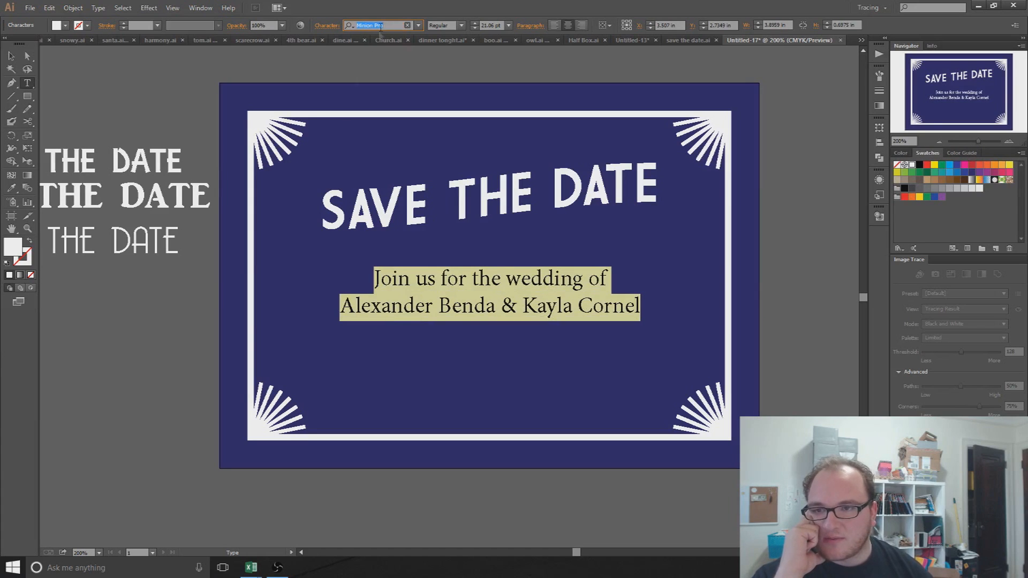
key("Escape")
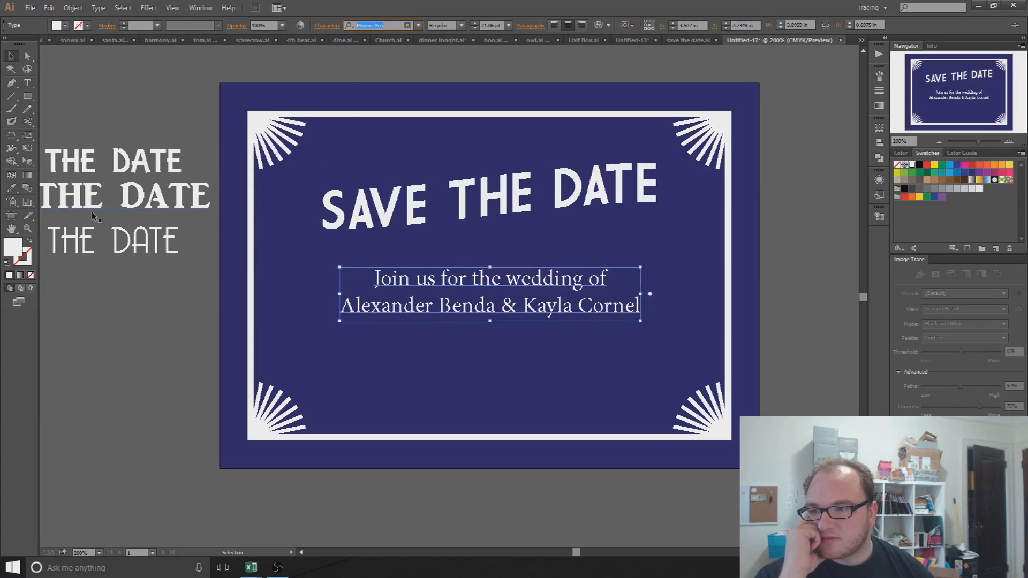
left_click(103, 237)
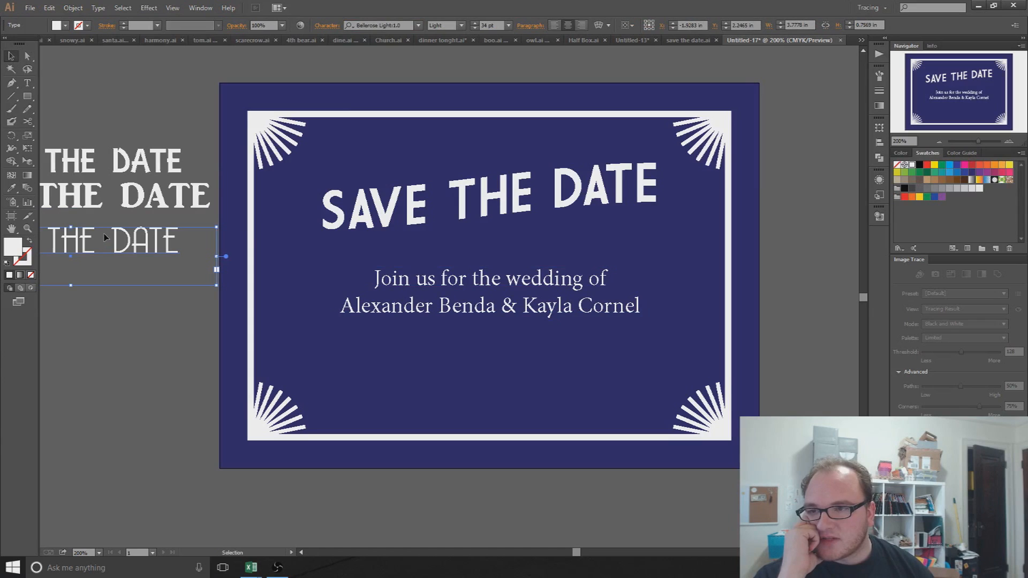
left_click(122, 202)
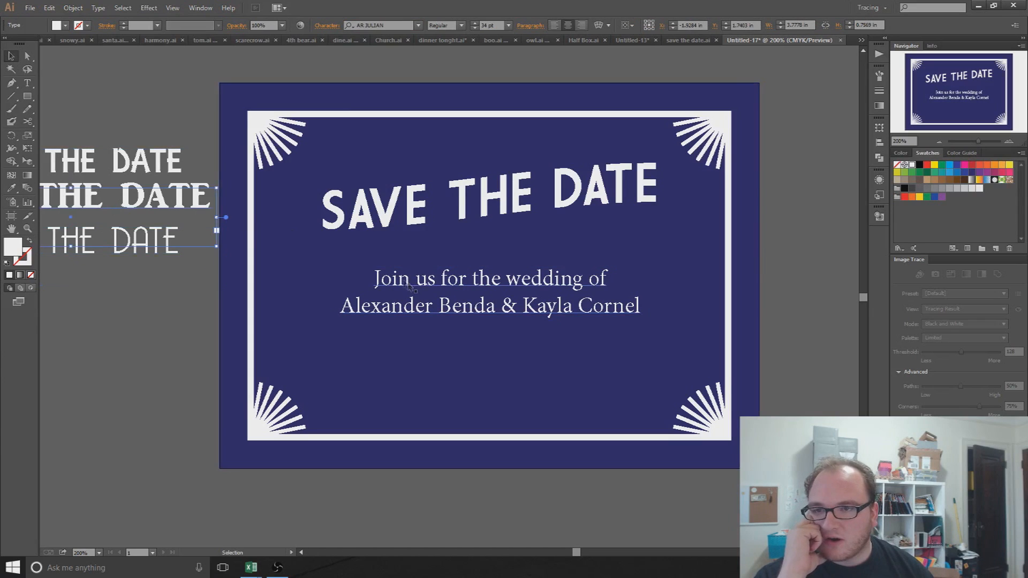
Step: Set the wedding body text in AR JULIAN
left_click(476, 283)
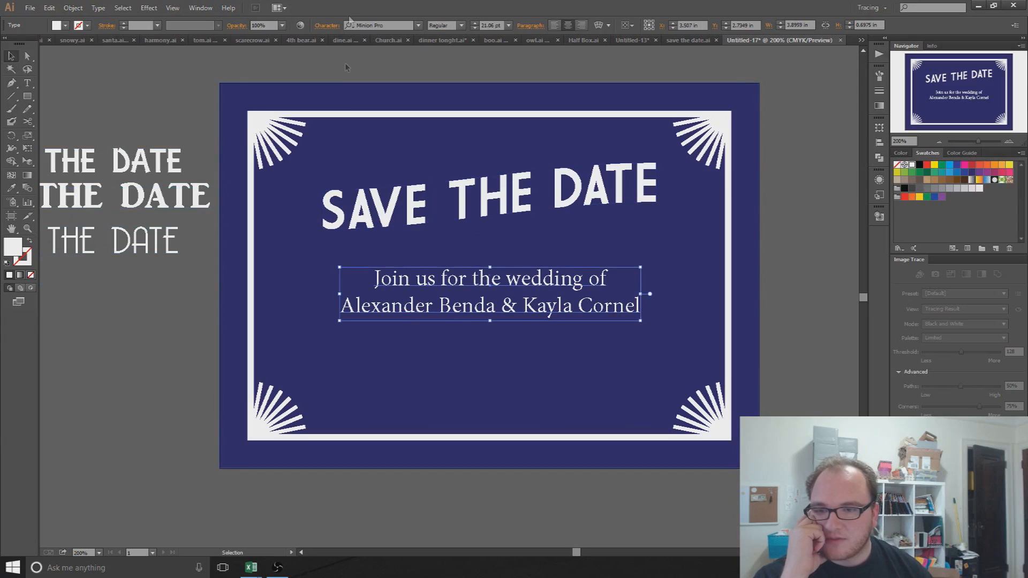
left_click(362, 25)
type("ar")
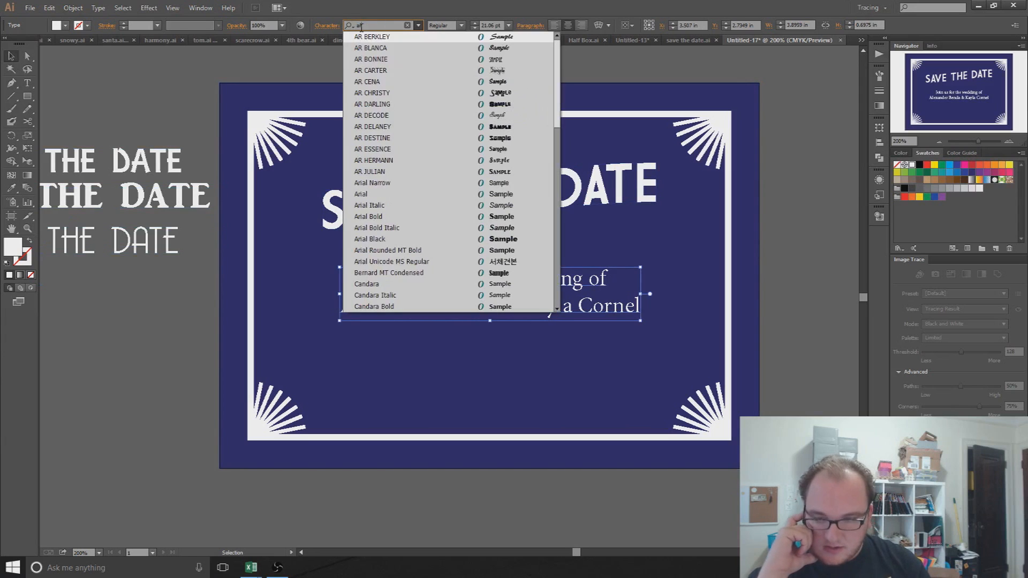
left_click(423, 171)
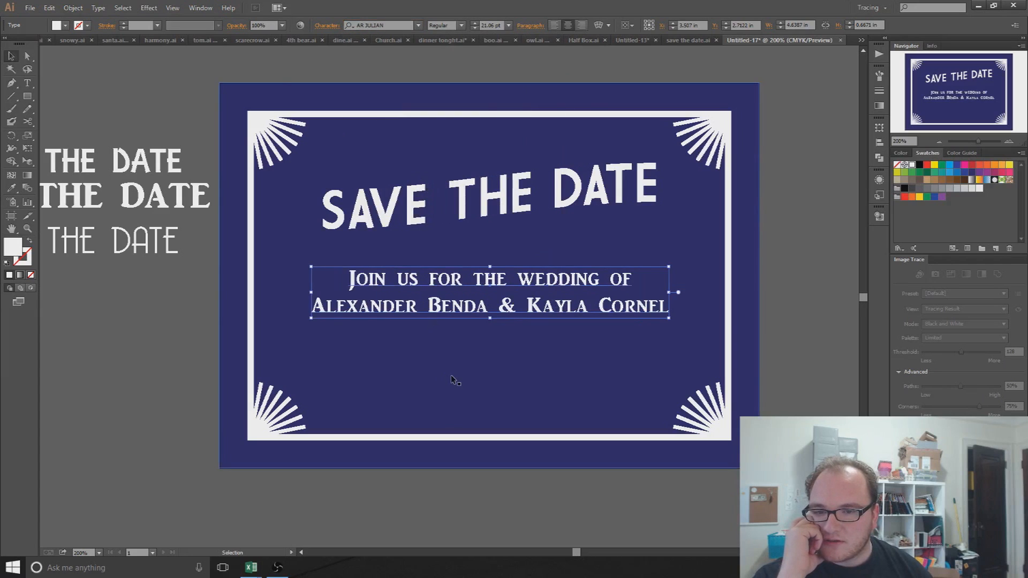
left_click(45, 75)
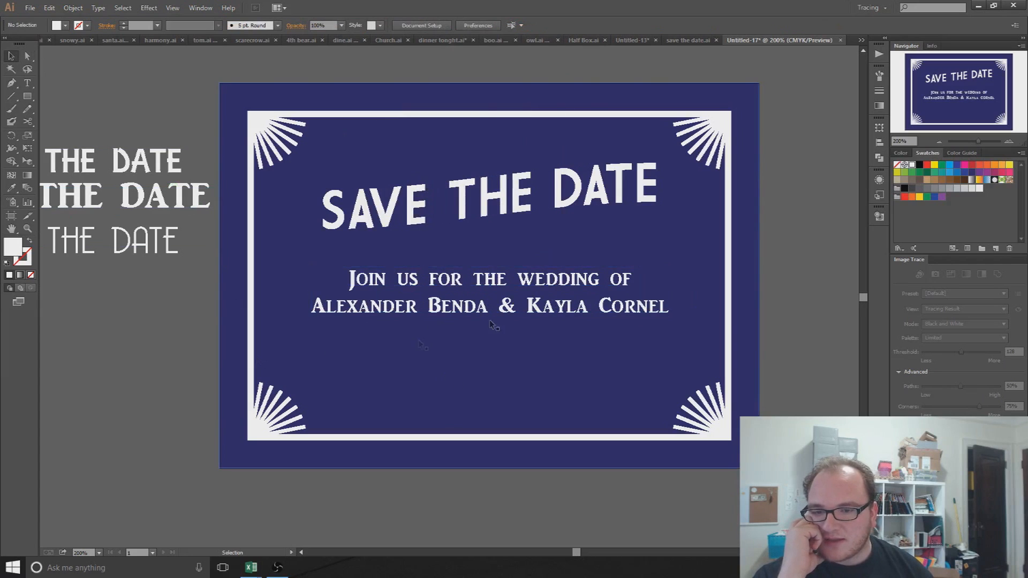
Step: Lower the Rise-warped body text slightly and delete the three THE DATE samples beside the card
left_click_drag(472, 313, 470, 341)
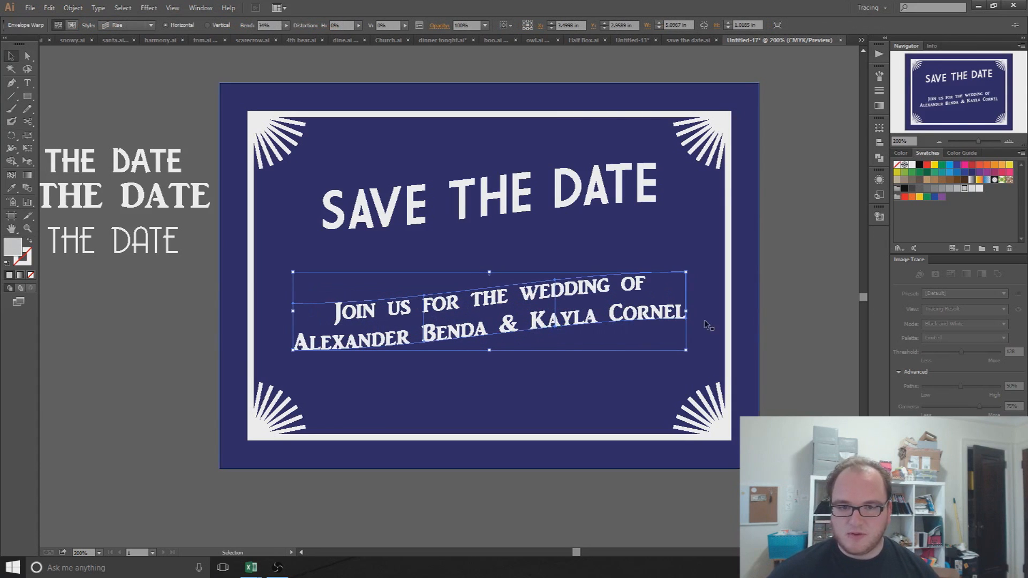
left_click(801, 316)
left_click_drag(137, 137, 134, 315)
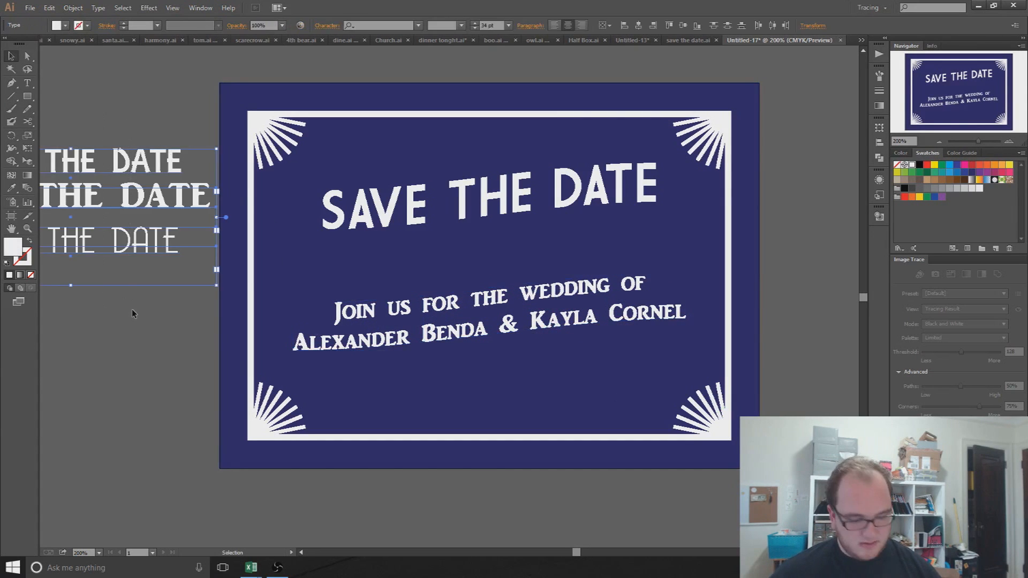
key("Delete")
Step: Draw a straight line above SAVE with a white 3 pt stroke
left_click(12, 84)
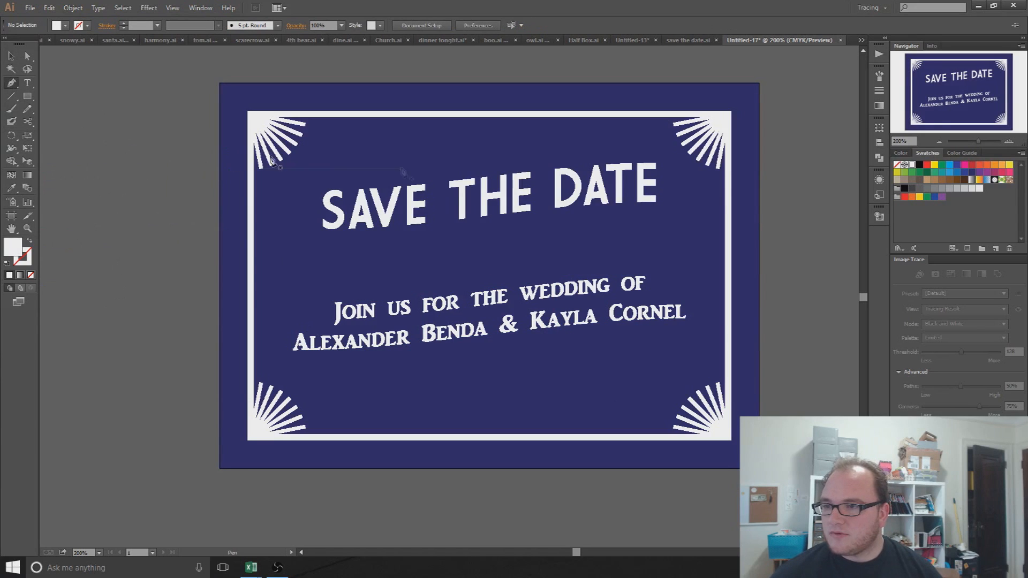
left_click(321, 162)
left_click(433, 163)
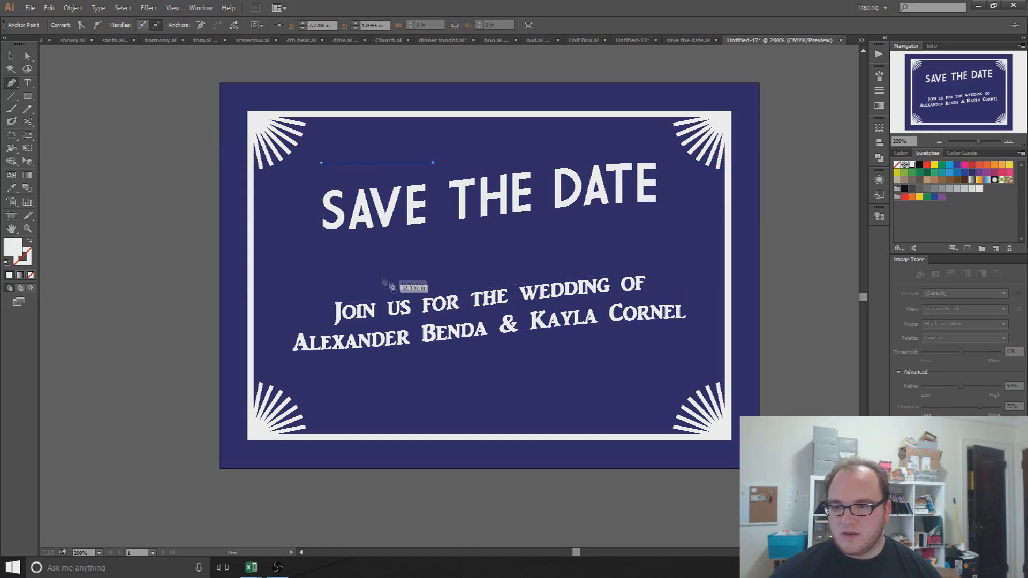
left_click(10, 59)
left_click(177, 142)
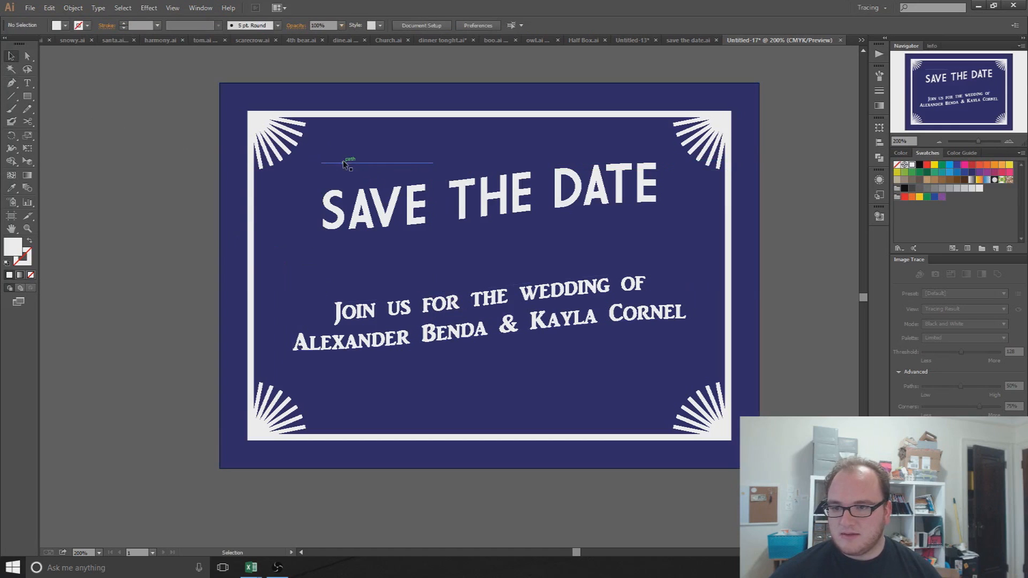
left_click(347, 163)
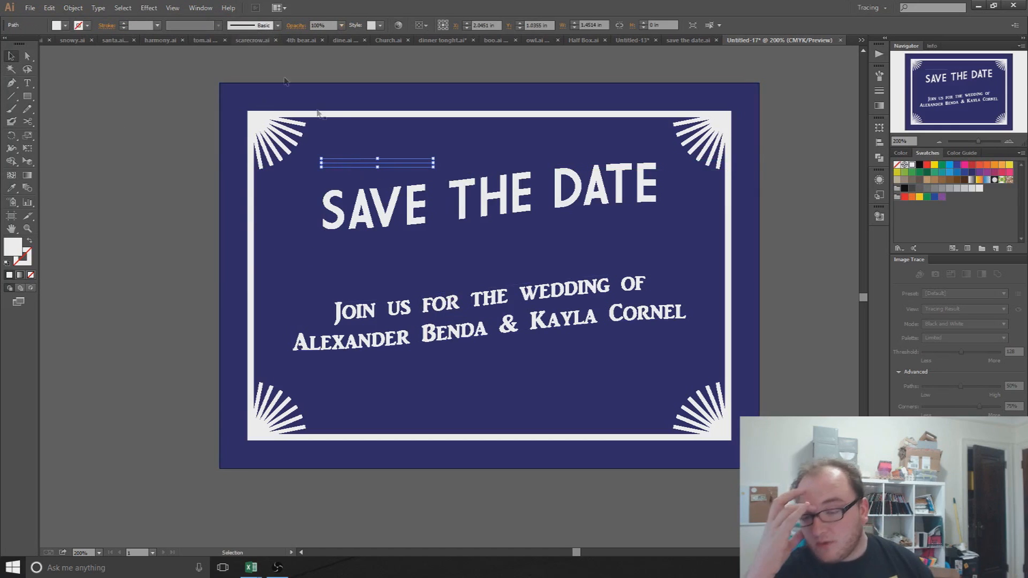
left_click(125, 23)
left_click(124, 23)
left_click(124, 23)
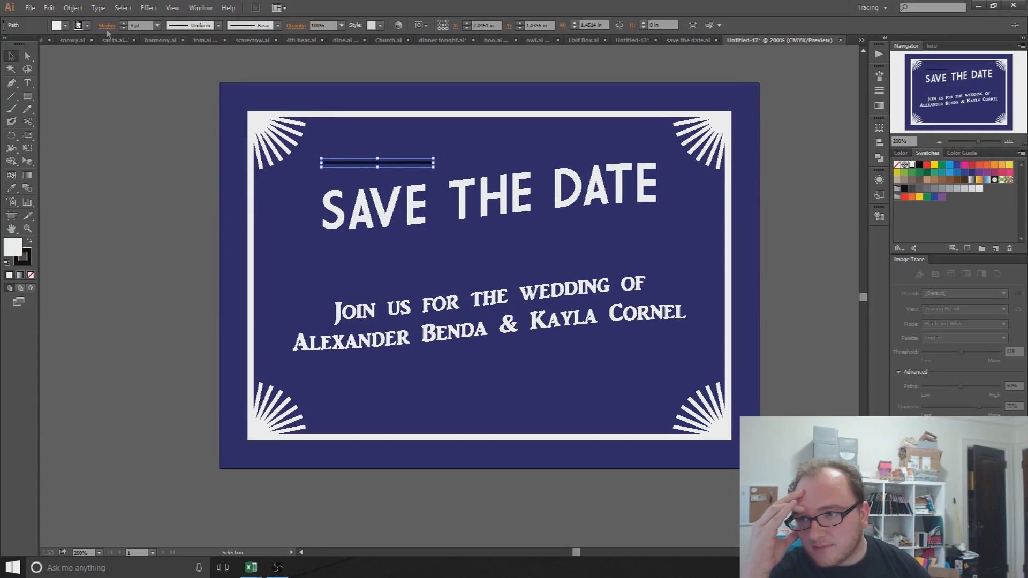
left_click(29, 241)
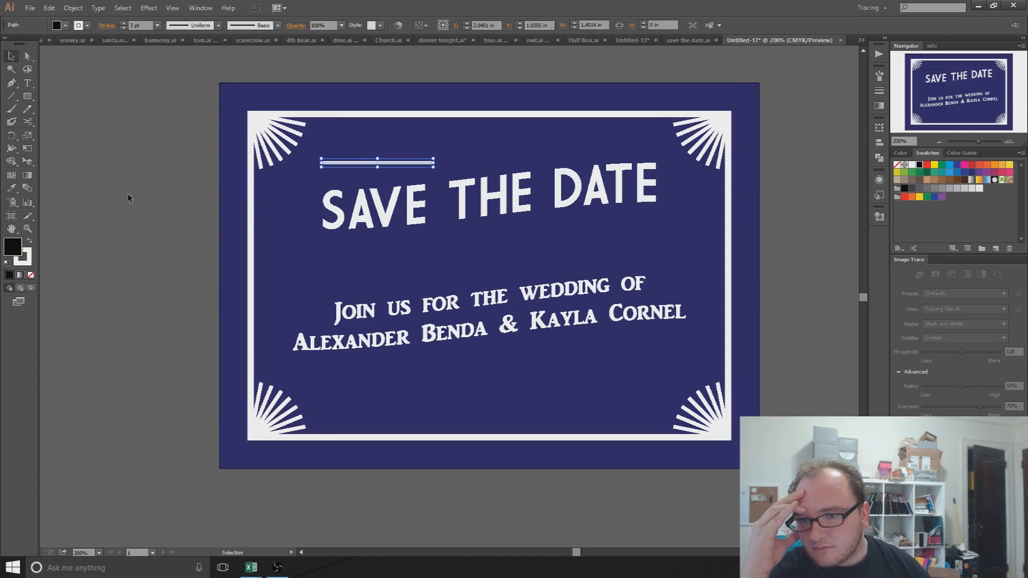
left_click(128, 194)
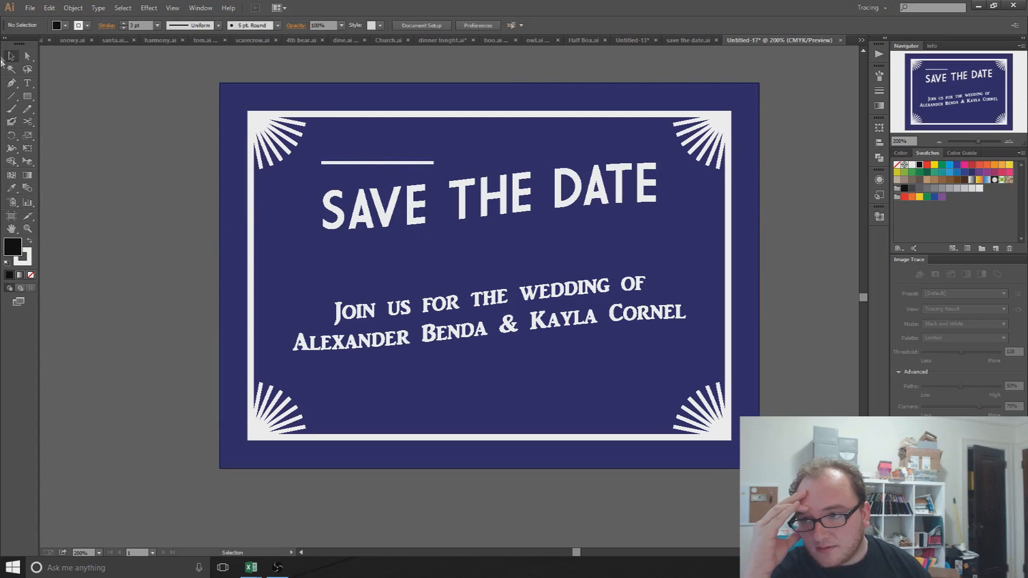
Step: Draw a matching white line beneath DATE on the right
left_click(11, 83)
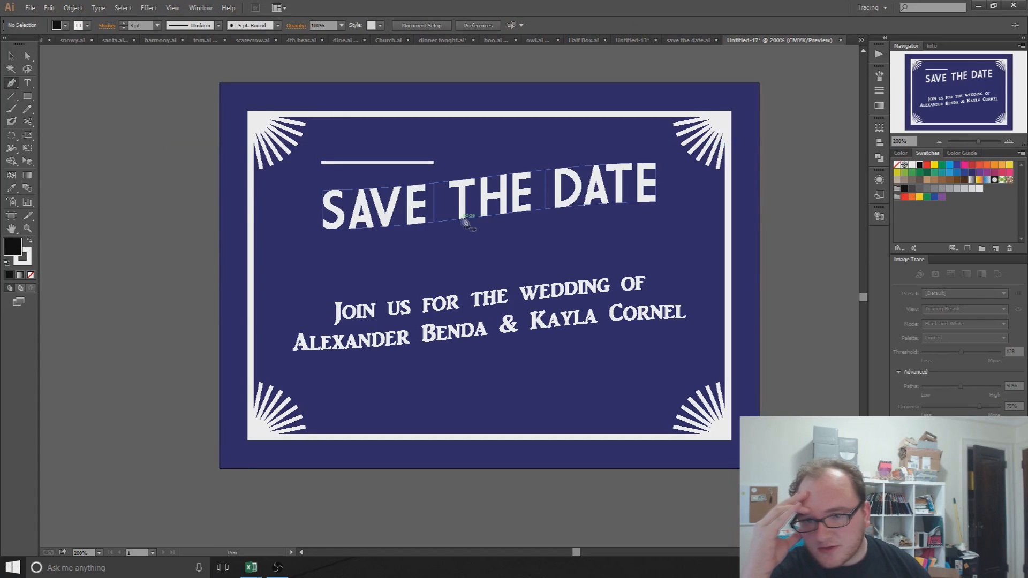
left_click(534, 222)
left_click(658, 221)
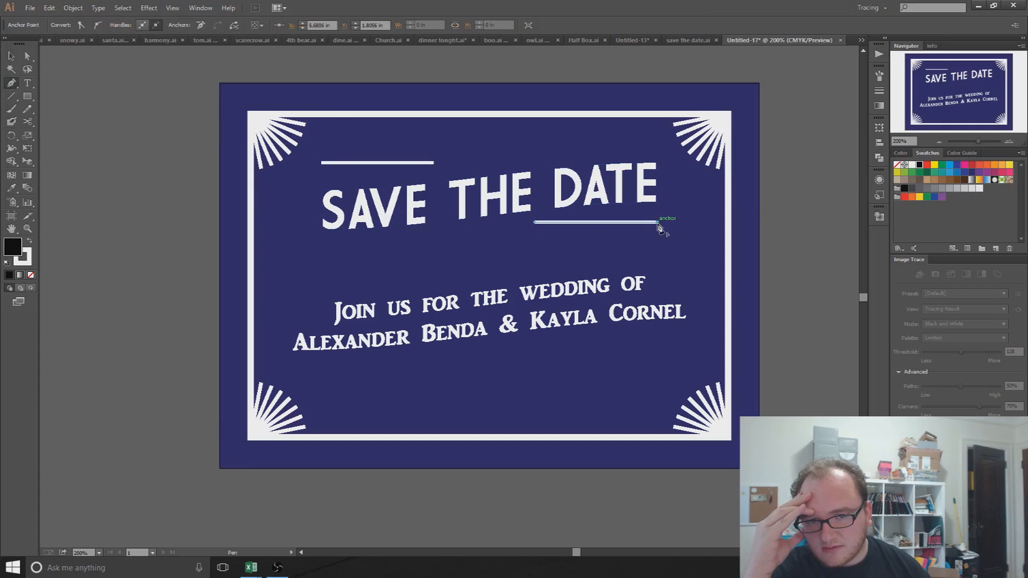
key("v")
left_click(163, 291)
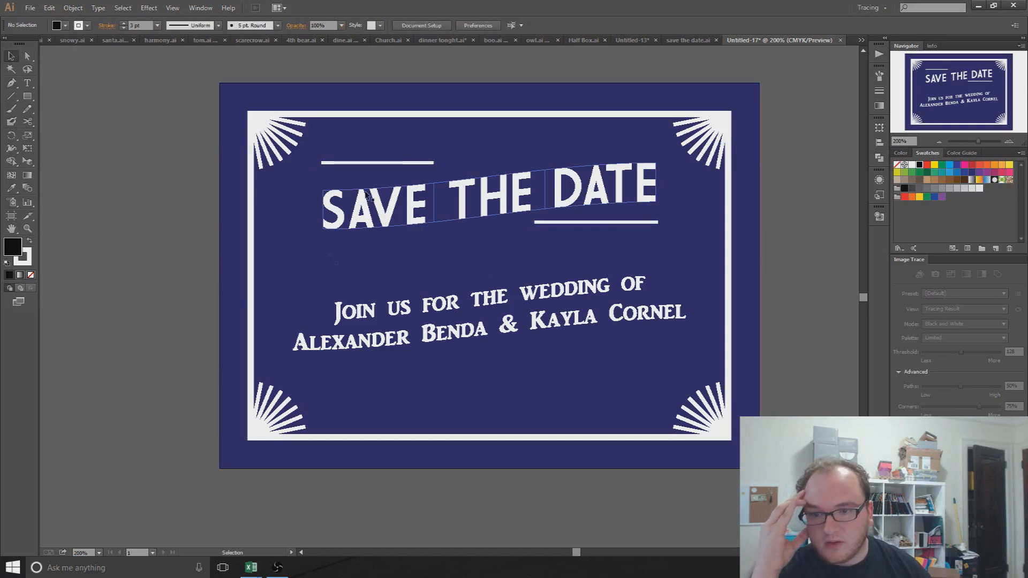
left_click(378, 163)
left_click(278, 25)
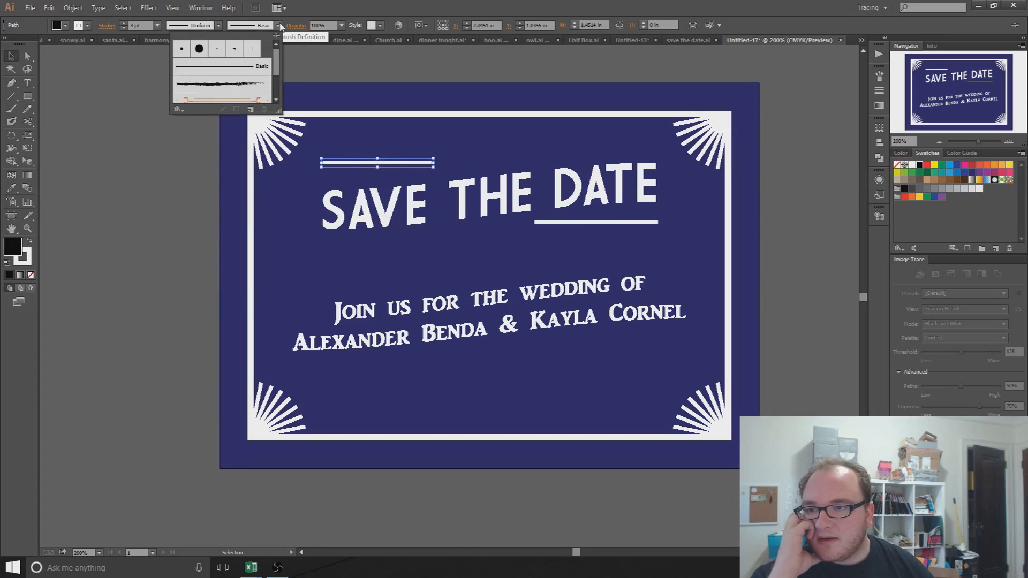
Step: Load the Elegant Curl & Floral Brush Set library and dock its panel left of the card
left_click(178, 109)
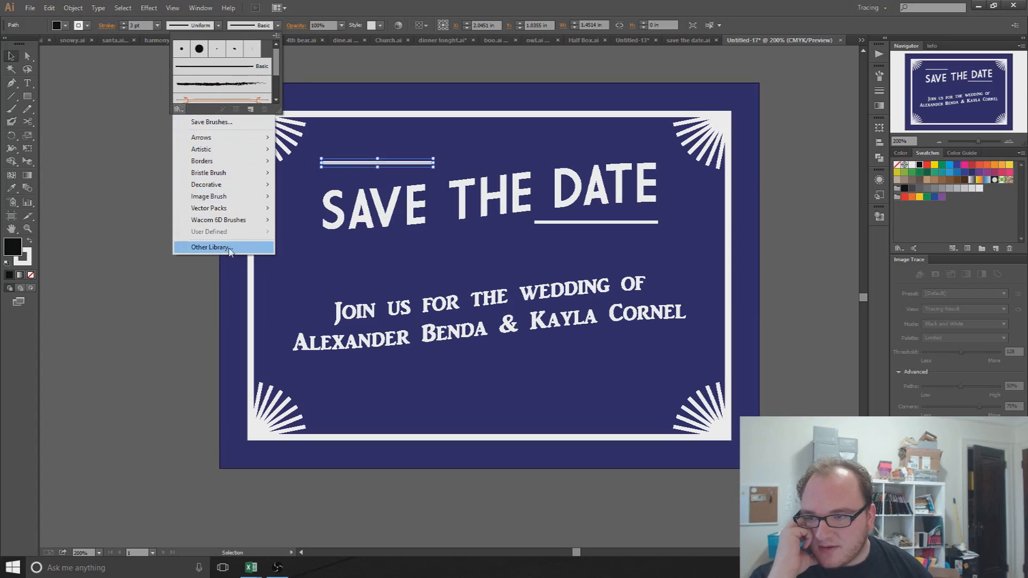
mouse_move(233, 173)
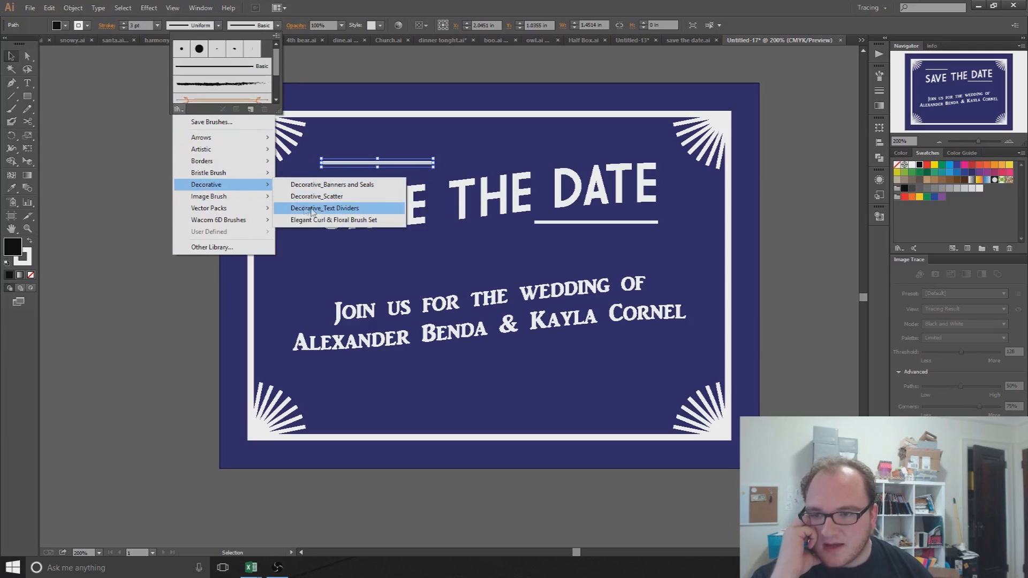
left_click(313, 220)
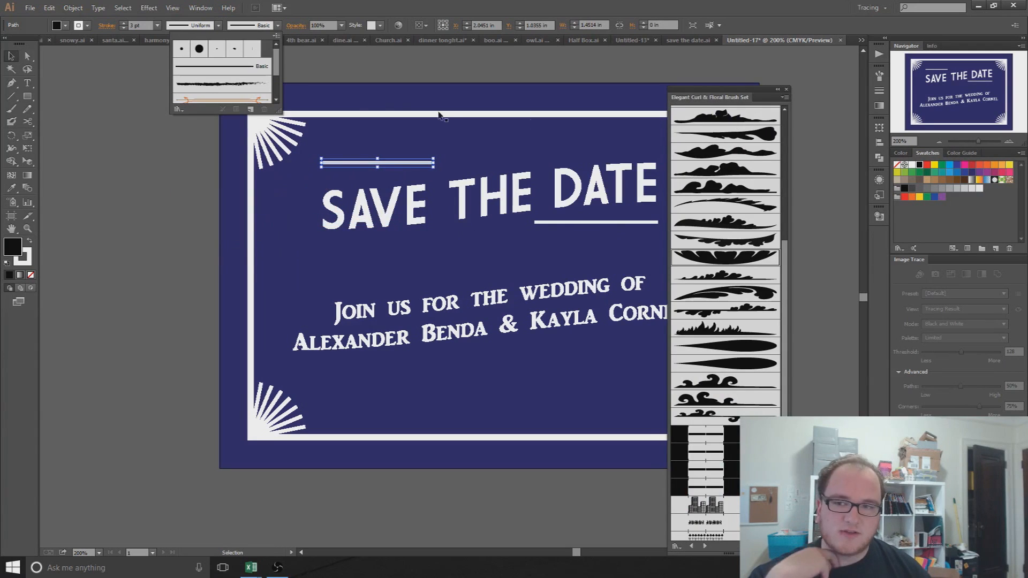
left_click(742, 94)
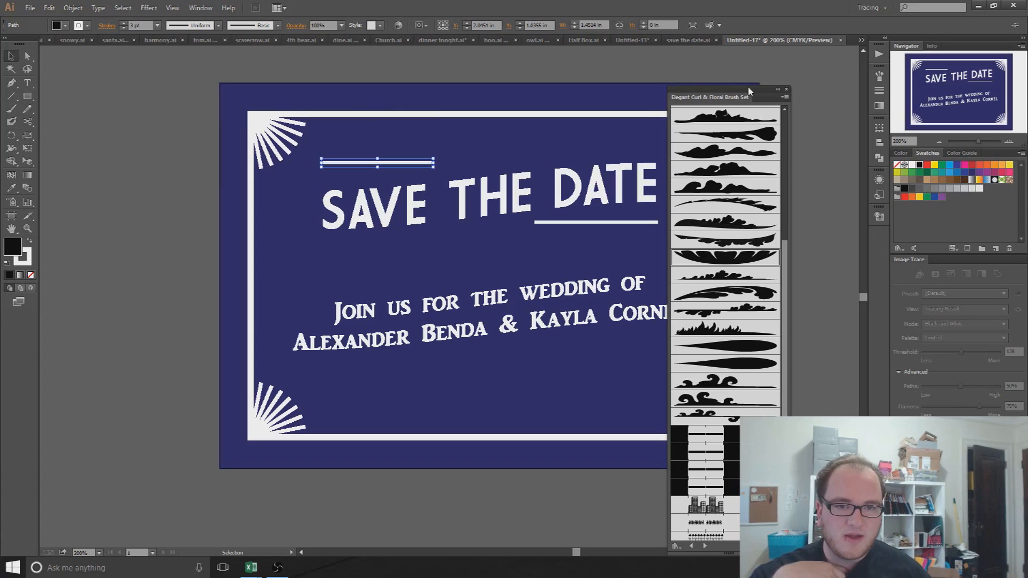
mouse_move(762, 93)
left_mouse_down()
mouse_move(182, 79)
mouse_move(156, 56)
left_mouse_up()
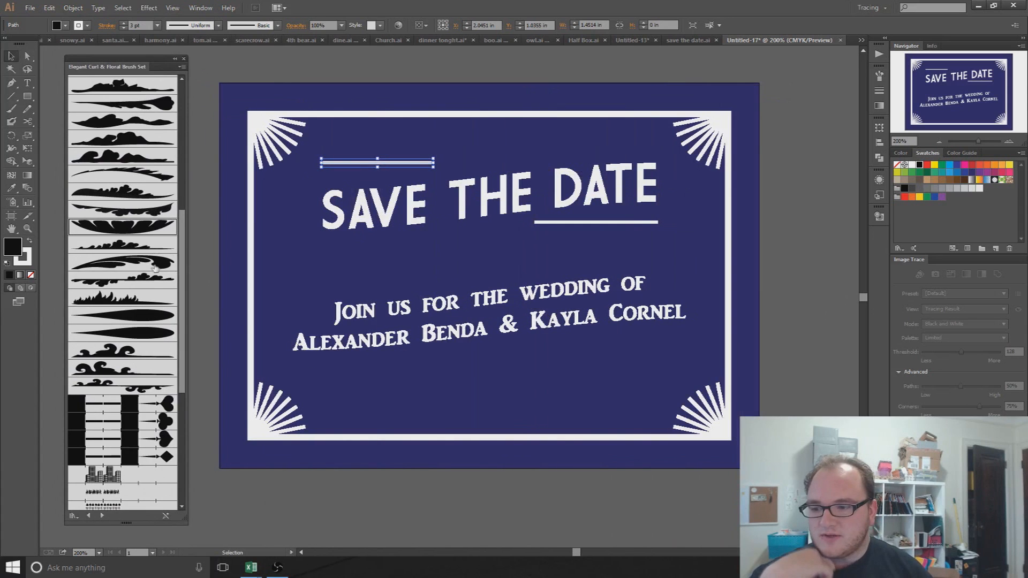
scroll(153, 269, "down", 10)
scroll(153, 269, "up", 10)
scroll(154, 269, "down", 2)
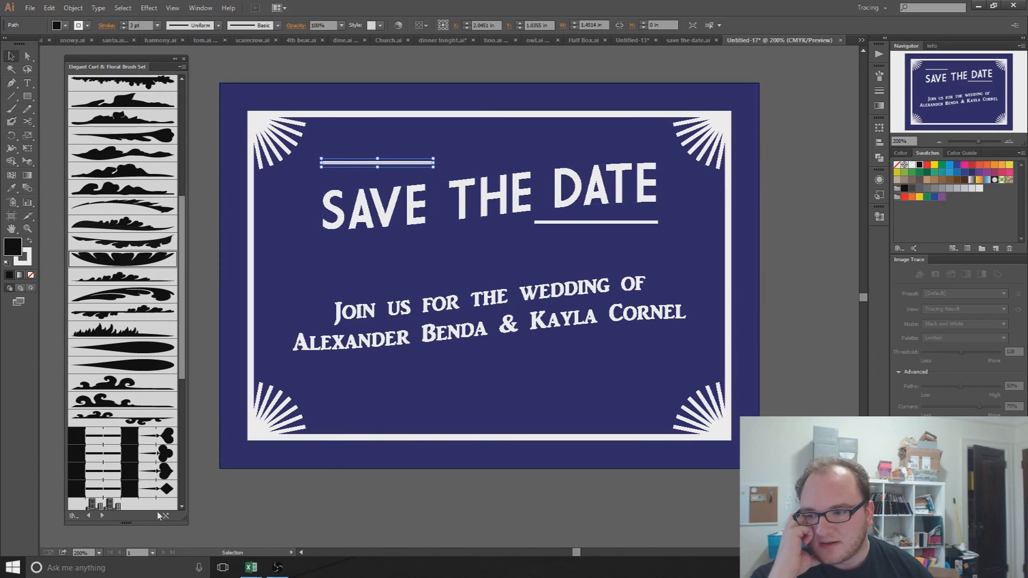
Step: Browse back to the Borders_Frames brushes and give the line above SAVE a brown wavy border
left_click(102, 516)
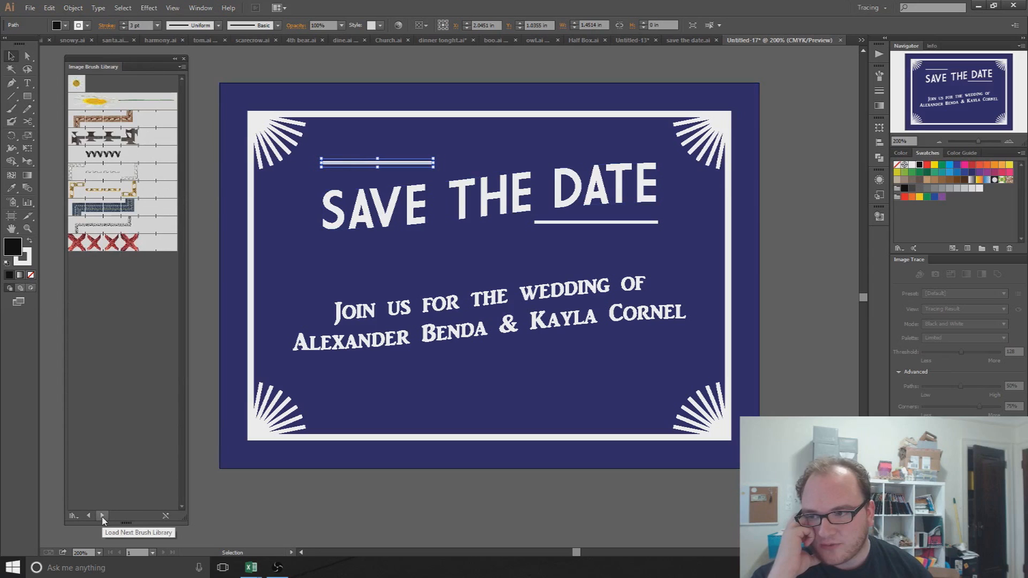
left_click(101, 517)
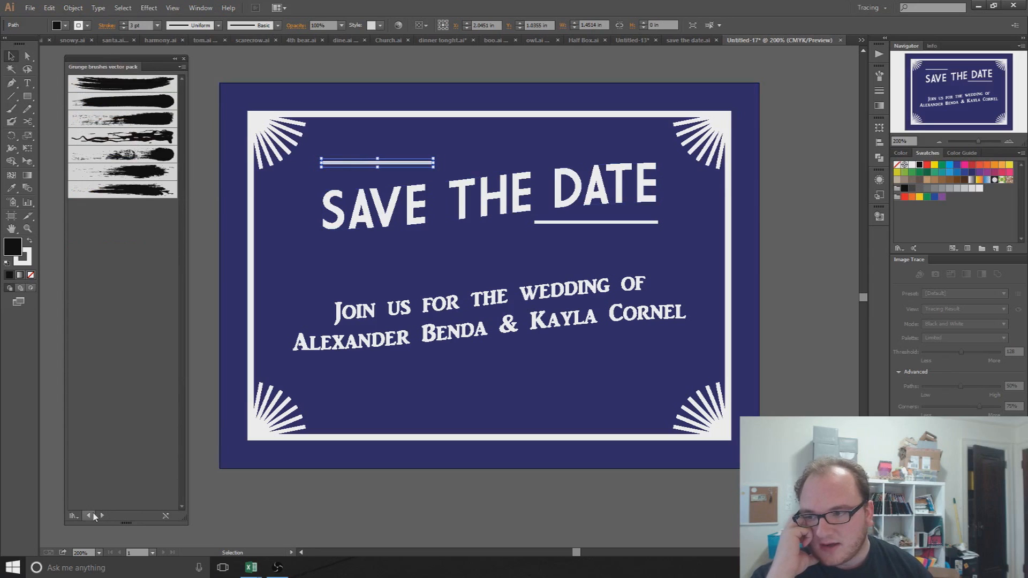
left_click(88, 516)
left_click(89, 516)
left_click(90, 516)
left_click(91, 515)
left_click(91, 516)
left_click(91, 516)
left_click(91, 516)
left_click(91, 515)
left_click(91, 515)
left_click(91, 515)
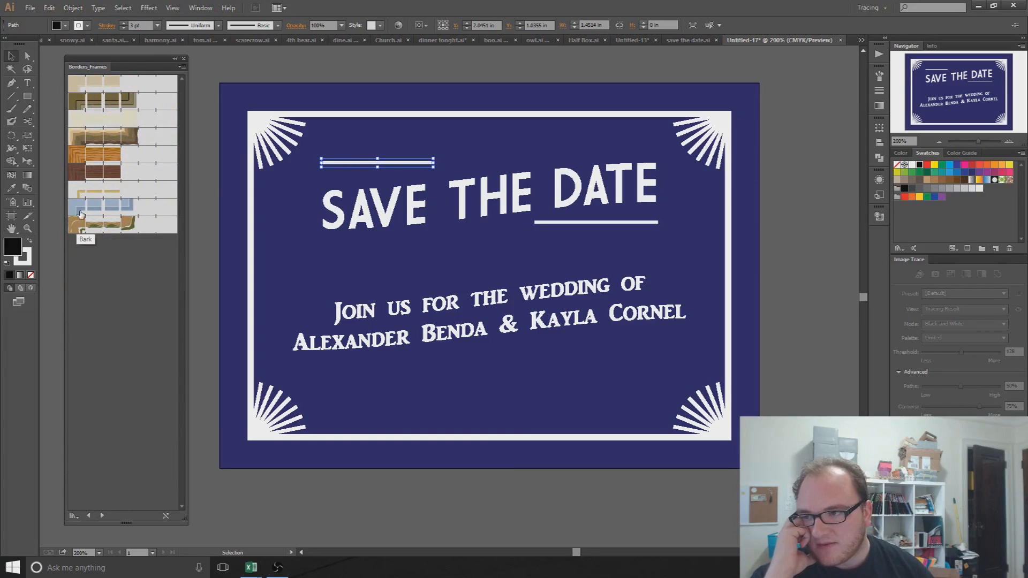
left_click(115, 142)
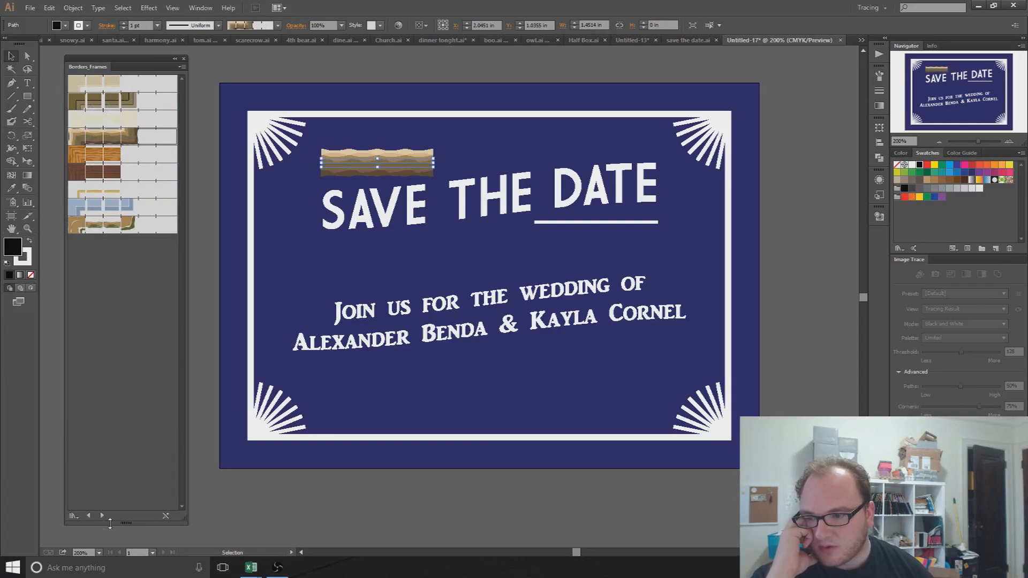
Step: Try a Borders_Dashed brush, then thick and thin Artistic_Watercolor brushes on the line
left_click(93, 517)
left_click(93, 517)
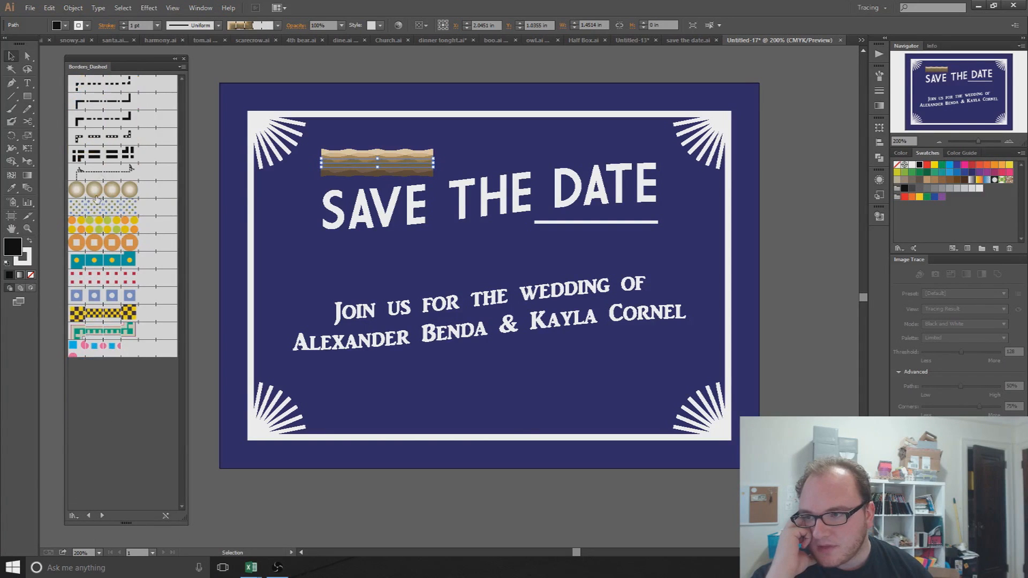
left_click(123, 170)
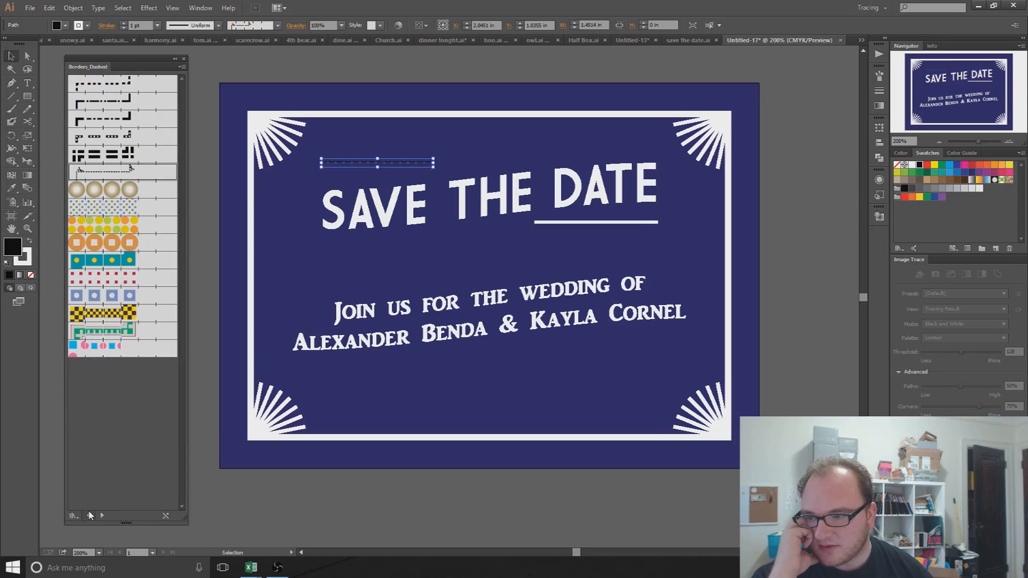
left_click(88, 516)
left_click(103, 137)
left_click(107, 83)
Step: Try several Artistic_ScrollPen brushes on the line and settle on a multi-stroke one
left_click(88, 515)
left_click(110, 208)
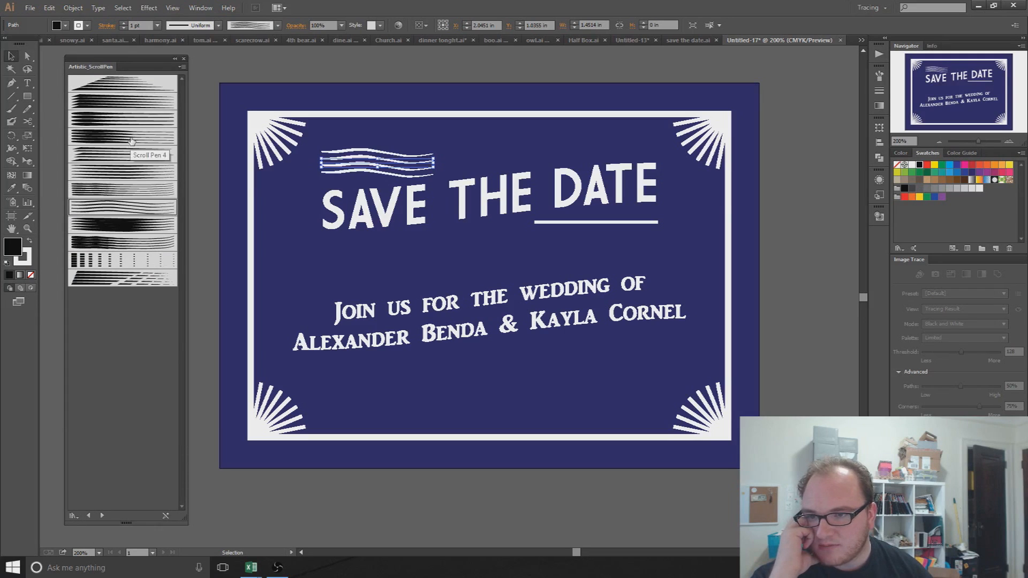
left_click(110, 137)
left_click(97, 212)
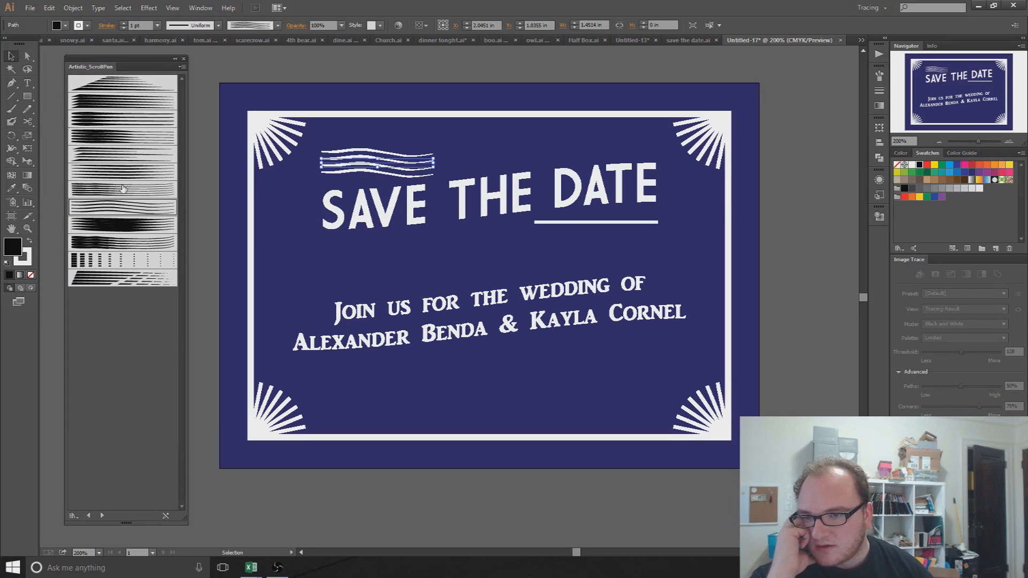
left_click(122, 189)
Step: Move to the Artistic_Paintbrush set and start a test curve with the Pen tool
left_click(101, 517)
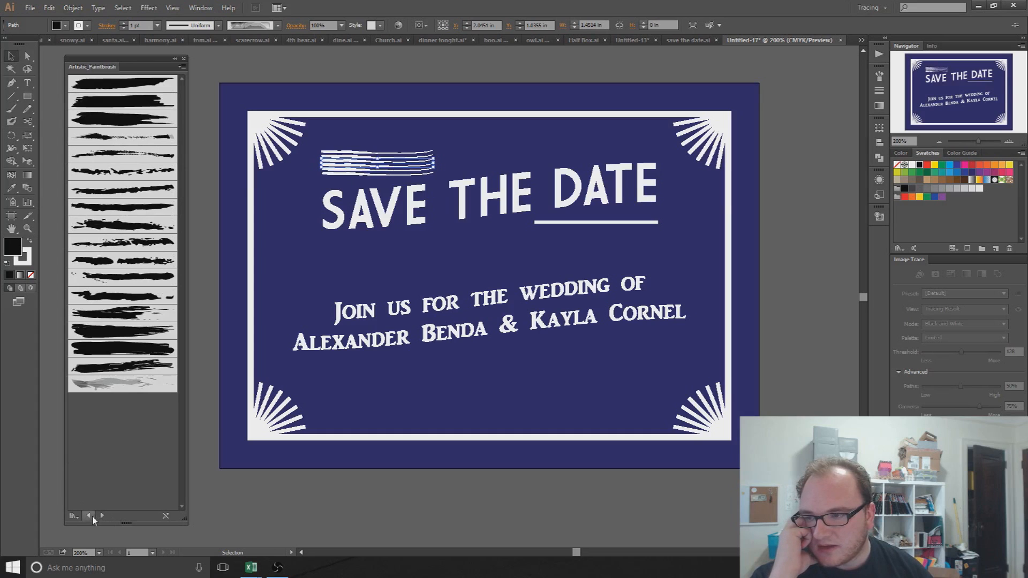
left_click(11, 83)
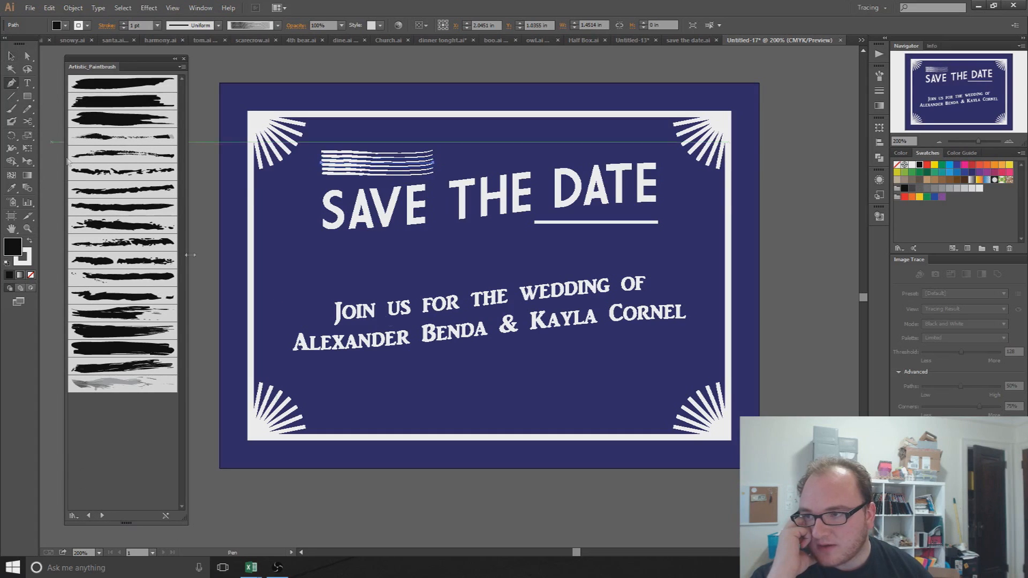
left_click(419, 250)
left_click_drag(514, 217, 604, 337)
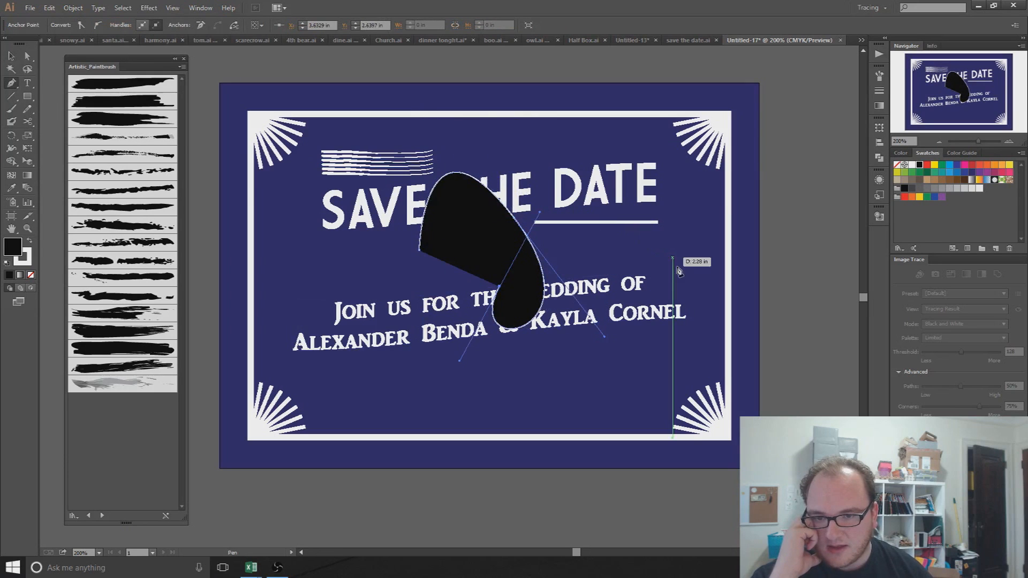
left_click_drag(686, 287, 675, 378)
left_click_drag(571, 423, 538, 511)
left_click_drag(744, 360, 687, 514)
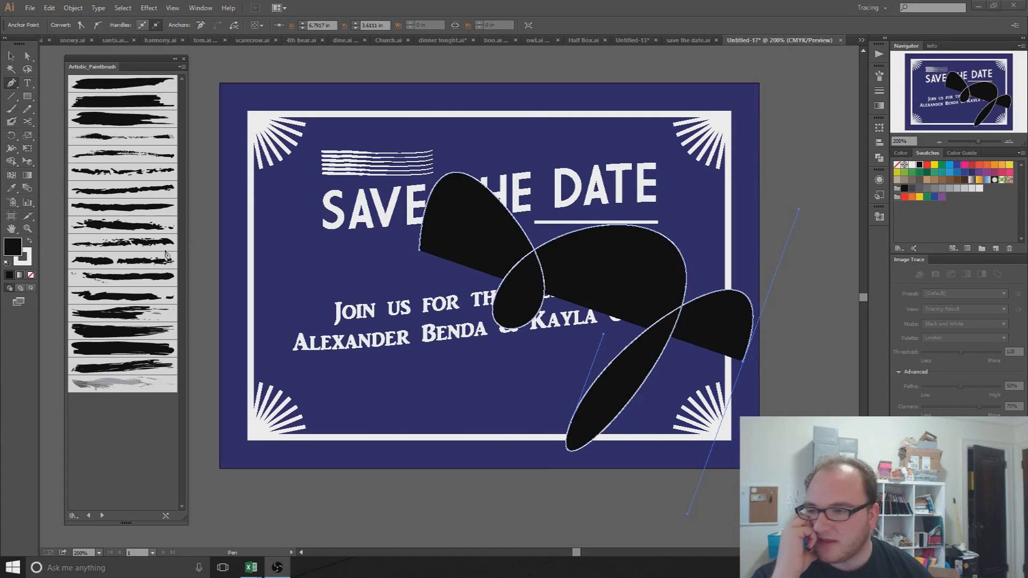
left_click(127, 173)
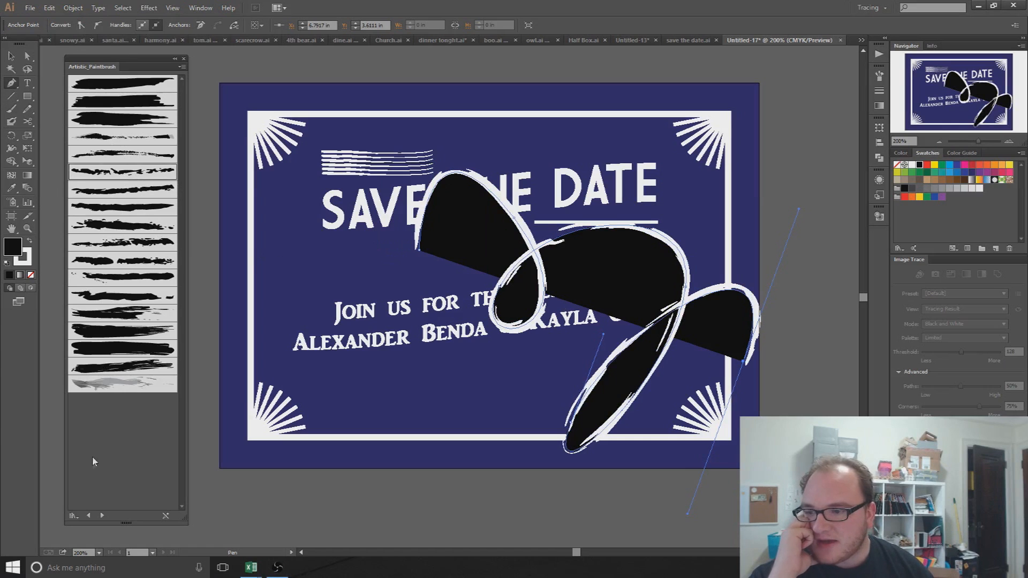
left_click(89, 516)
left_click(89, 516)
left_click(89, 516)
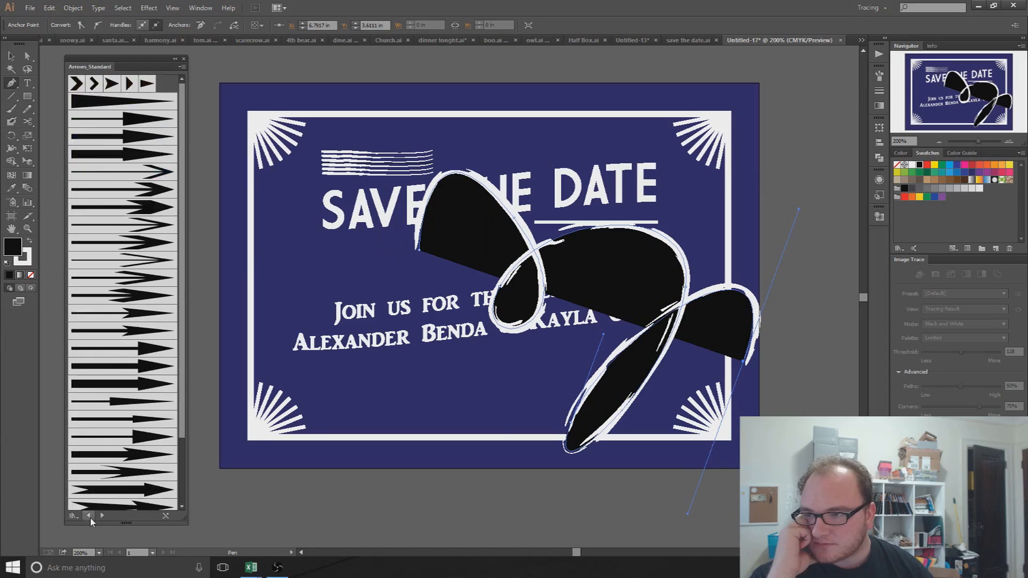
left_click(89, 515)
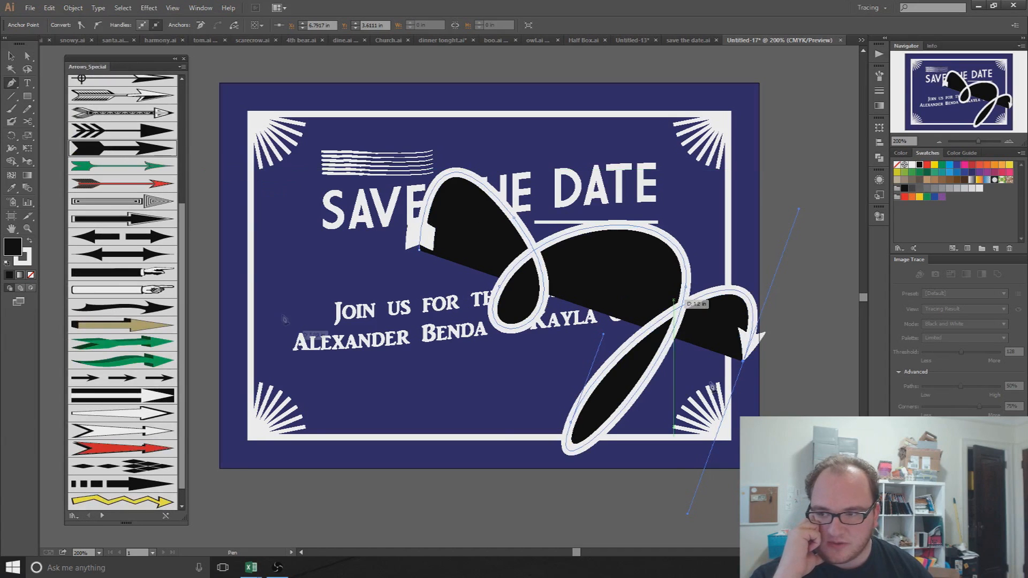
left_click(102, 515)
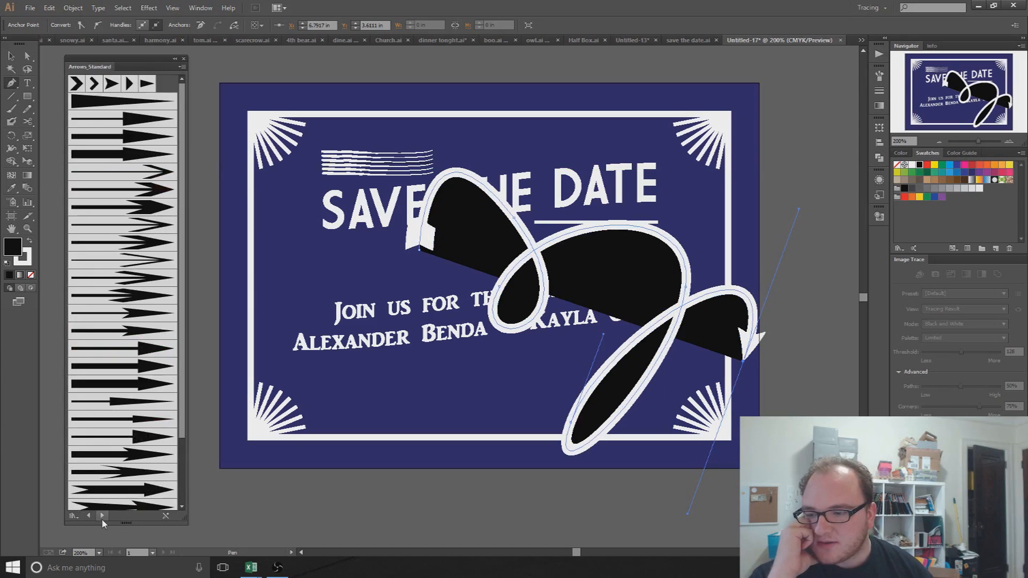
left_click(102, 516)
left_click(101, 516)
key("ctrl+z")
key("ctrl+z")
key("ctrl+z")
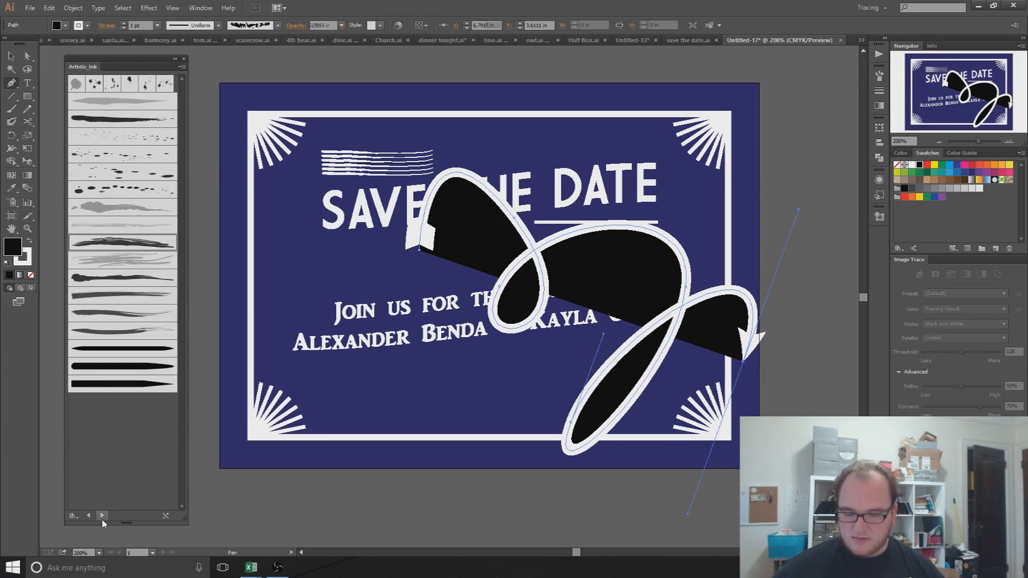
key("ctrl+z")
key("ctrl+z")
key("ctrl+z")
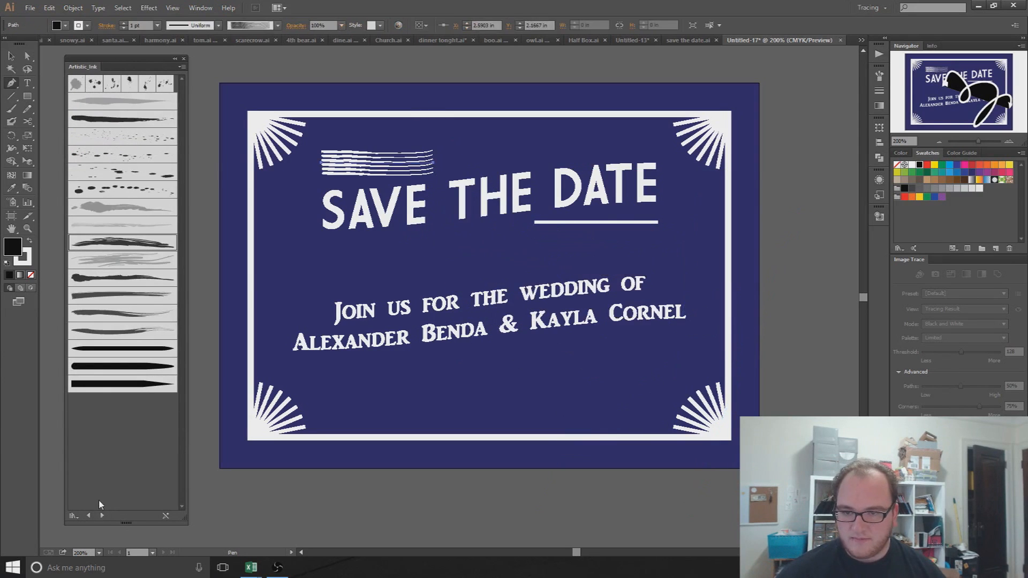
key("ctrl+z")
Step: Undo the line back to plain and browse forward to the Elegant Curl & Floral Brush Set
key("ctrl+z")
key("ctrl+z")
key("ctrl+z")
key("ctrl+z")
key("ctrl+z")
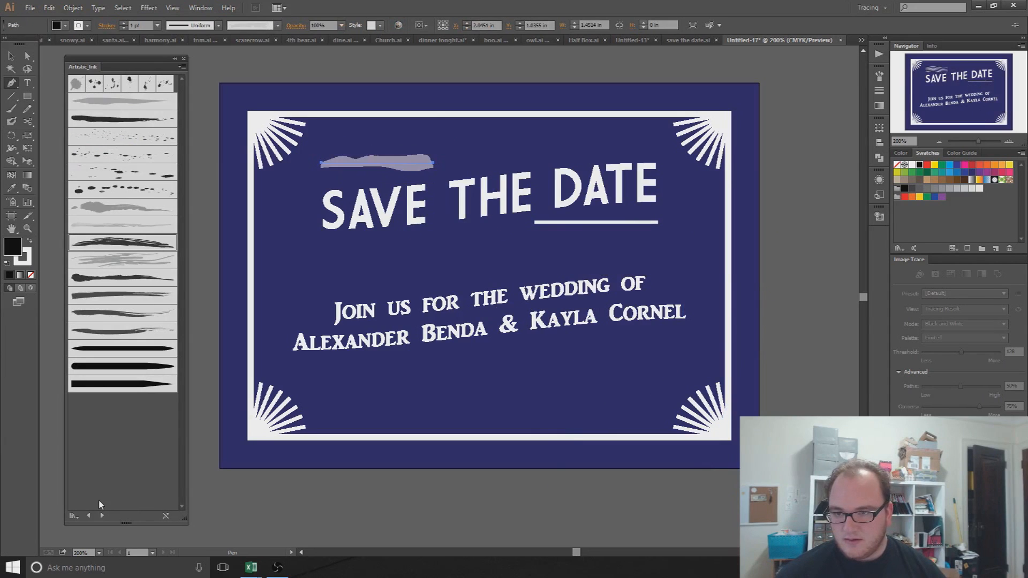
key("ctrl+z")
key("ctrl+z")
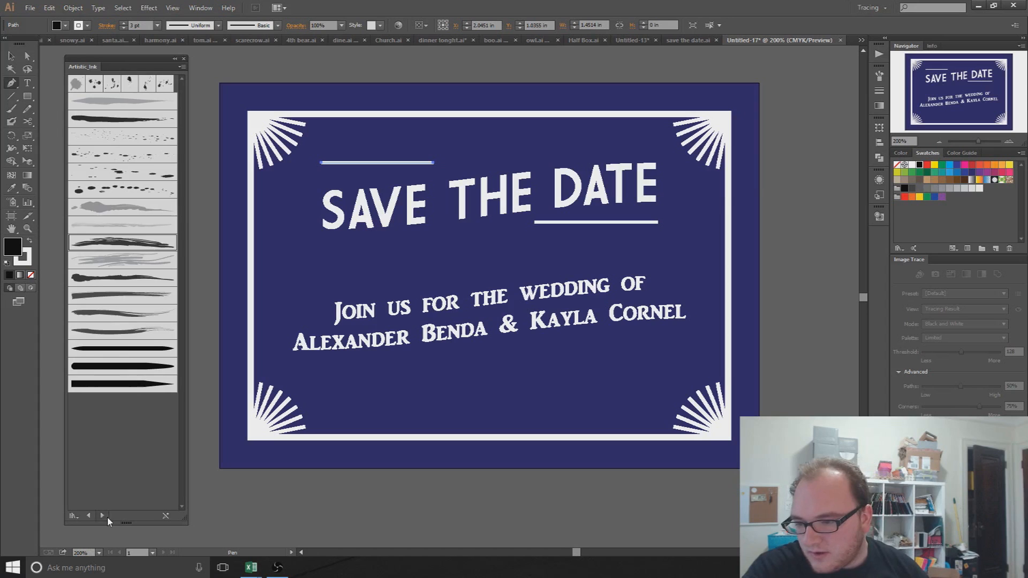
left_click(102, 516)
left_click(101, 516)
left_click(101, 516)
left_click(102, 515)
left_click(102, 516)
left_click(101, 515)
left_click(107, 518)
left_click(107, 518)
left_click(108, 518)
left_click(107, 517)
left_click(107, 517)
left_click(107, 518)
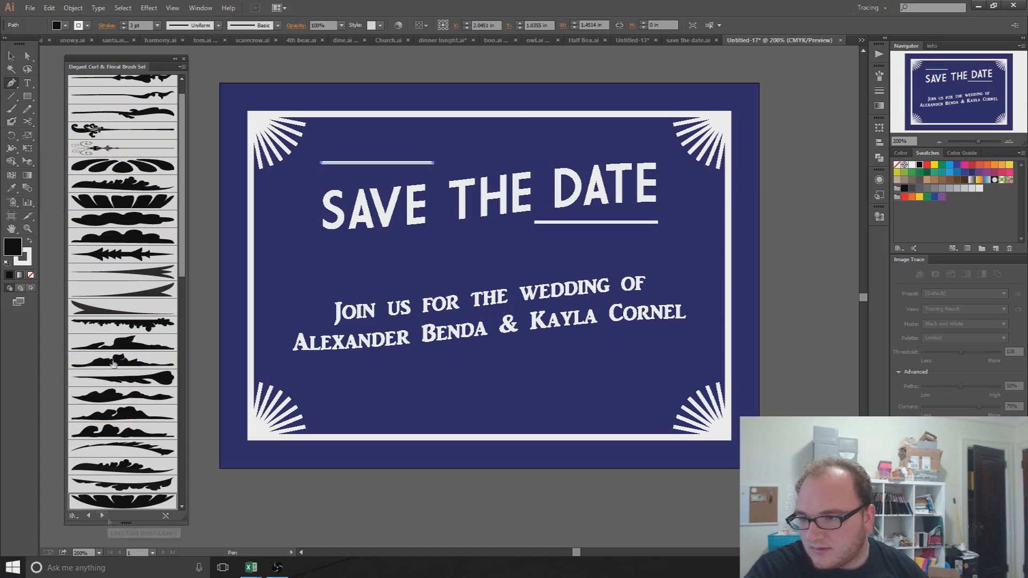
Step: Try the flower scatter brush, then apply the first curl brush to the line above SAVE
scroll(115, 297, "up", 1)
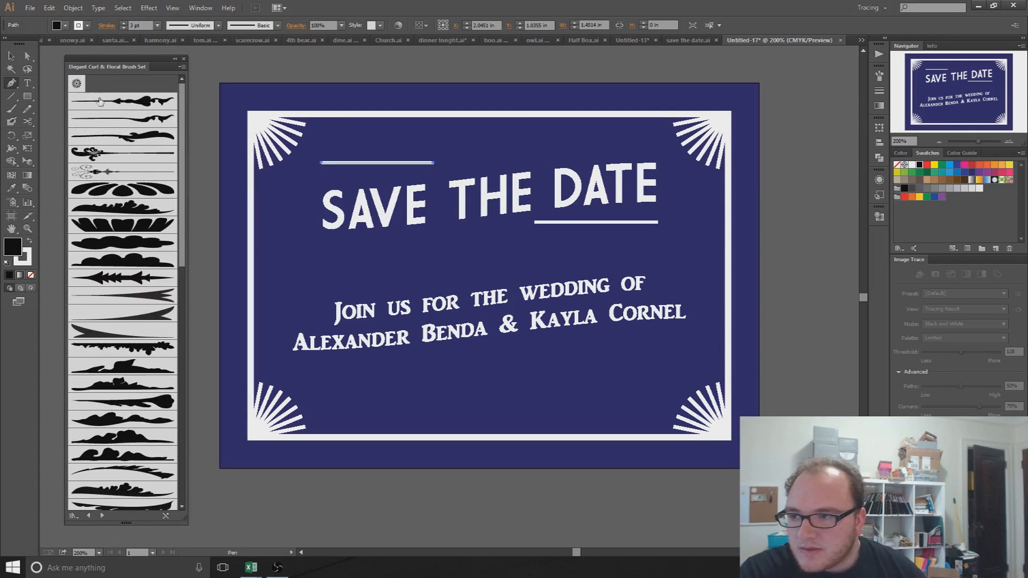
left_click(77, 83)
left_click(97, 107)
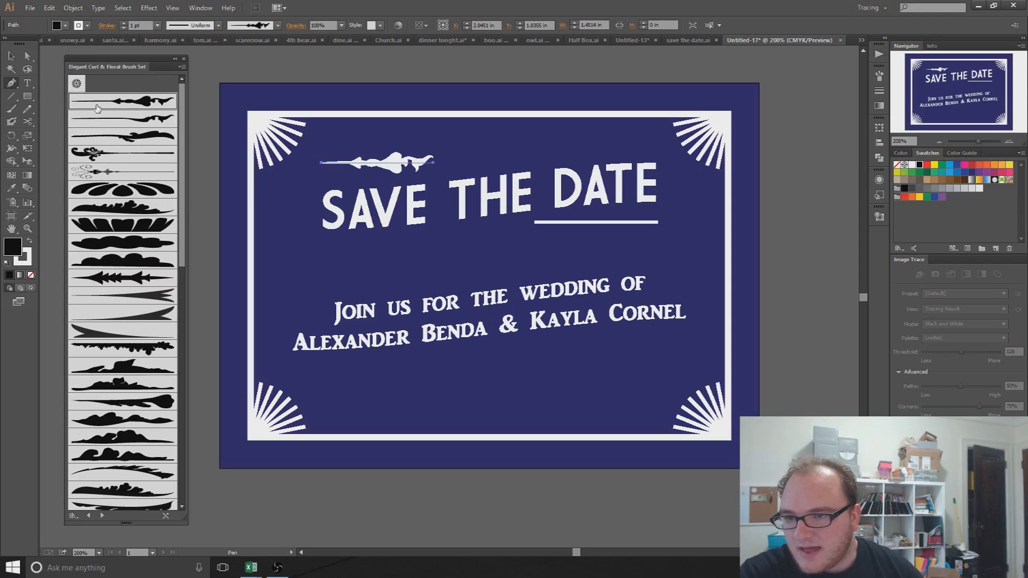
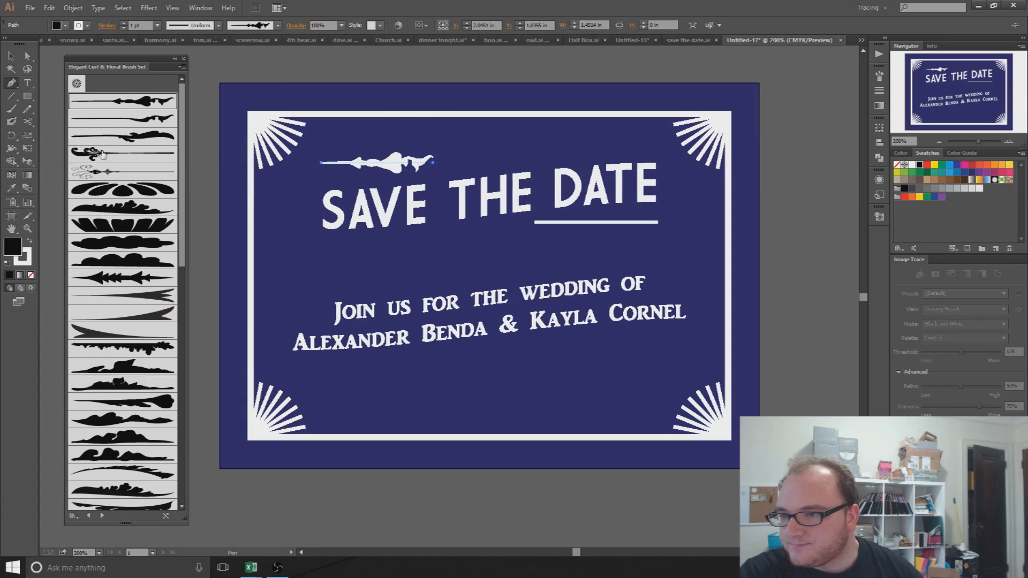
Step: Select the line under DATE and try Floral Stem 5, Floral Bulbs and cloud-like brushes on it
key("v")
left_click(594, 226)
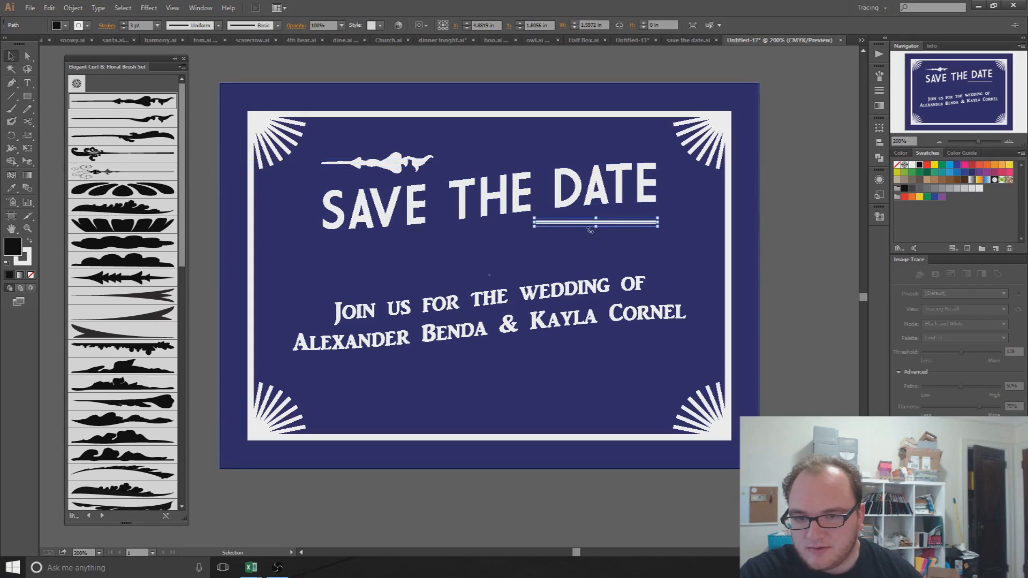
left_click(115, 162)
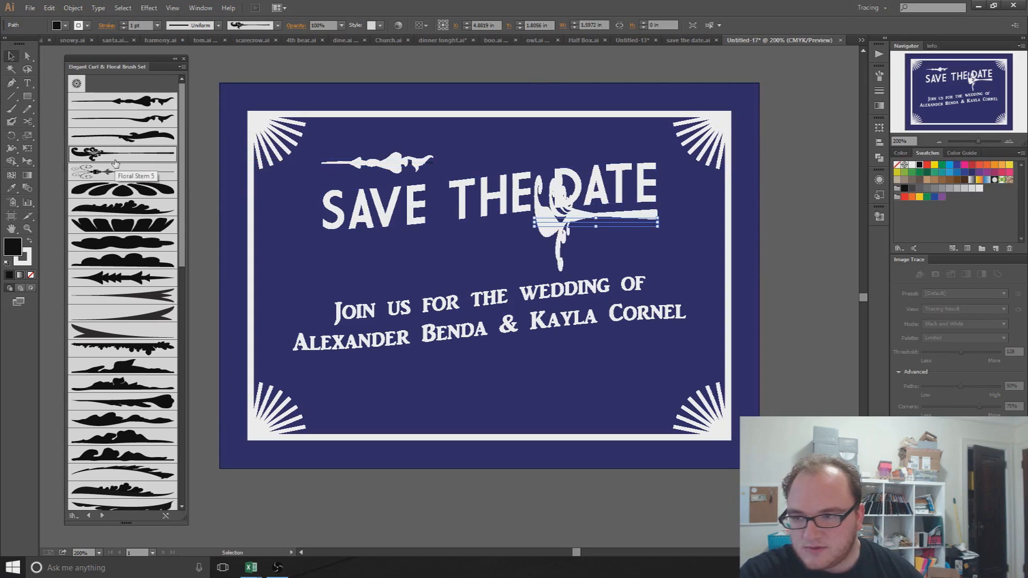
left_click(118, 137)
left_click(117, 121)
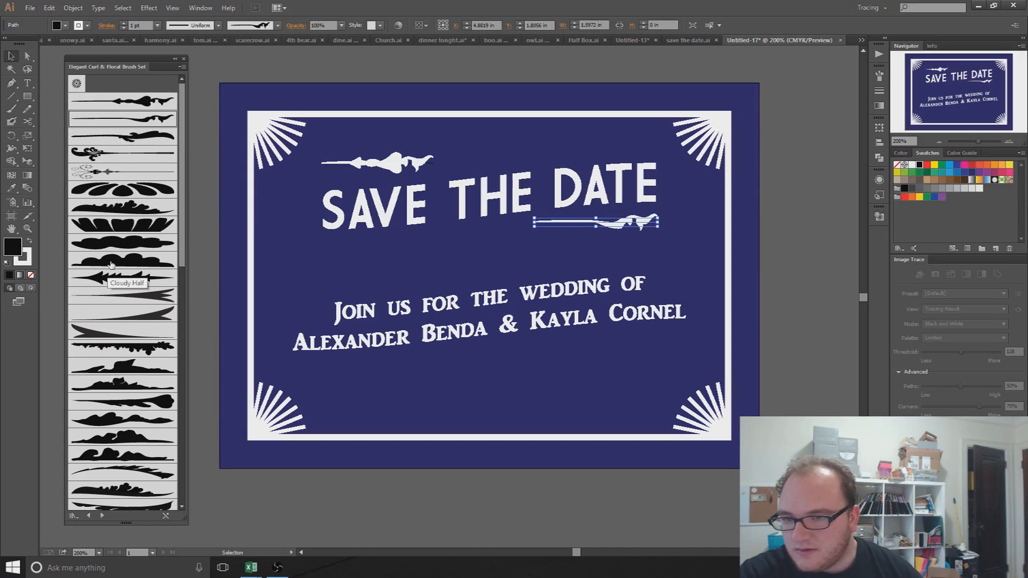
scroll(104, 232, "down", 3)
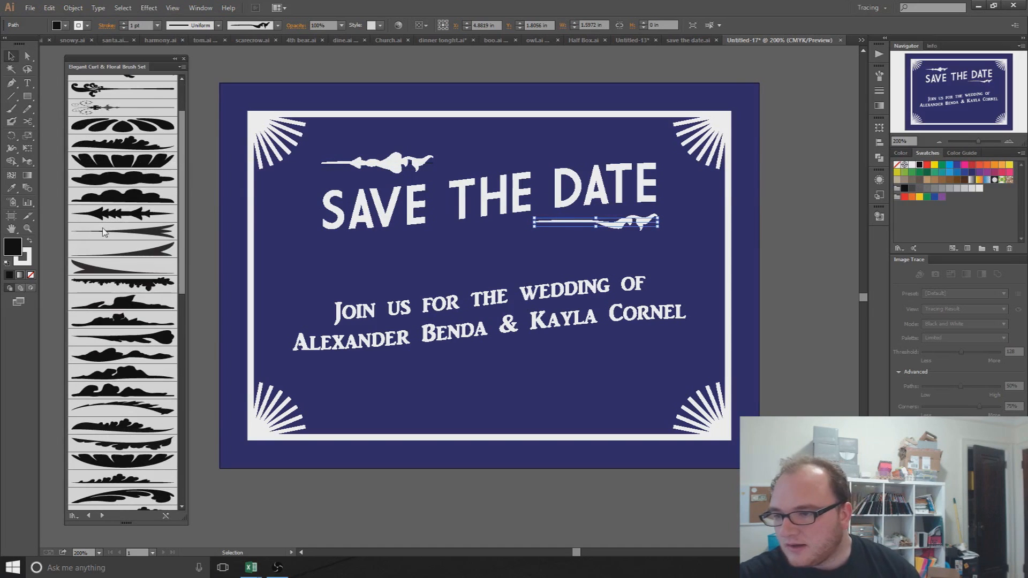
left_click(109, 133)
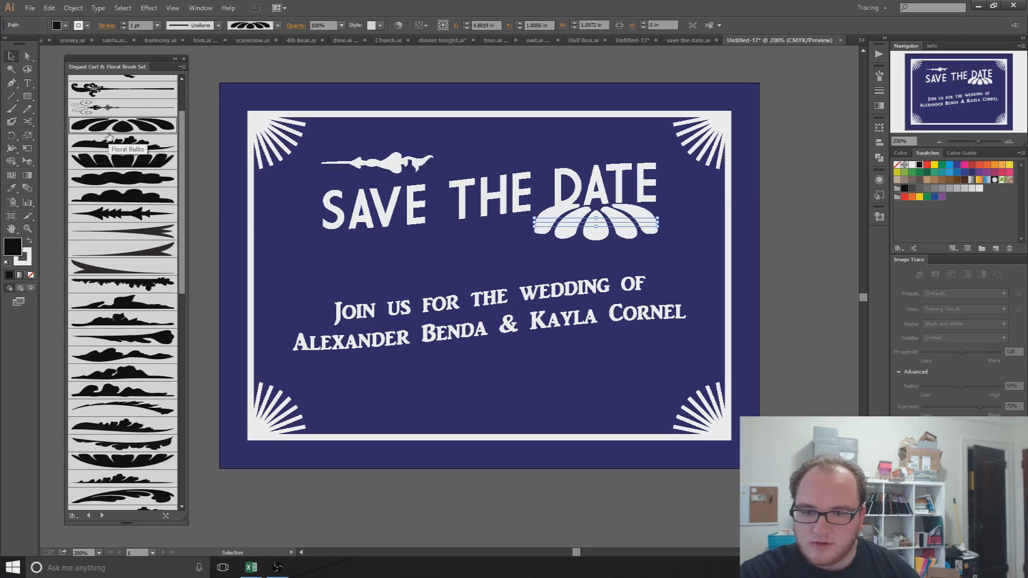
left_click(114, 160)
left_click(114, 195)
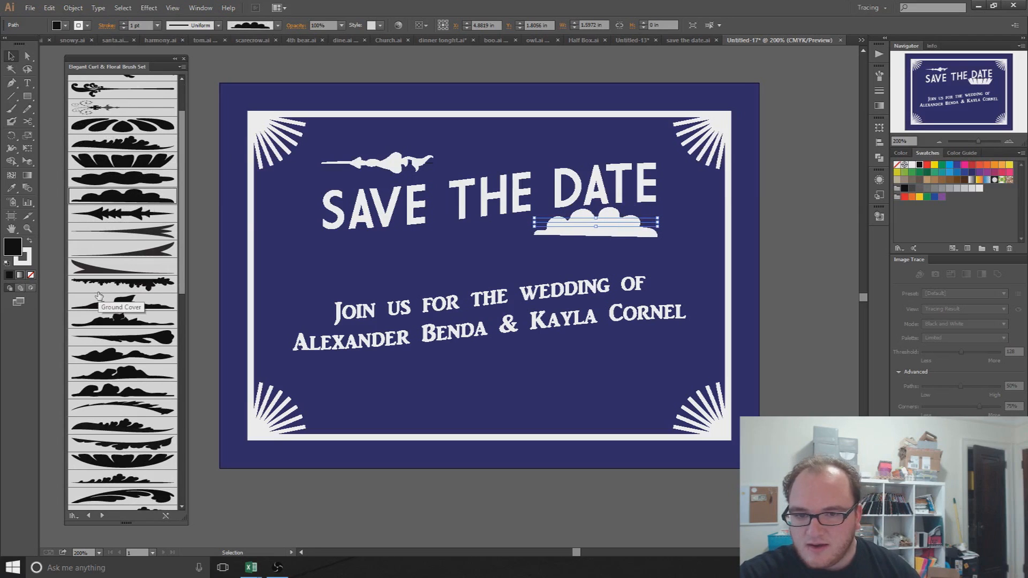
Step: Keep trying arrow, swoosh, splatter and feather brushes, ending on a cloud-like brush
left_click(112, 214)
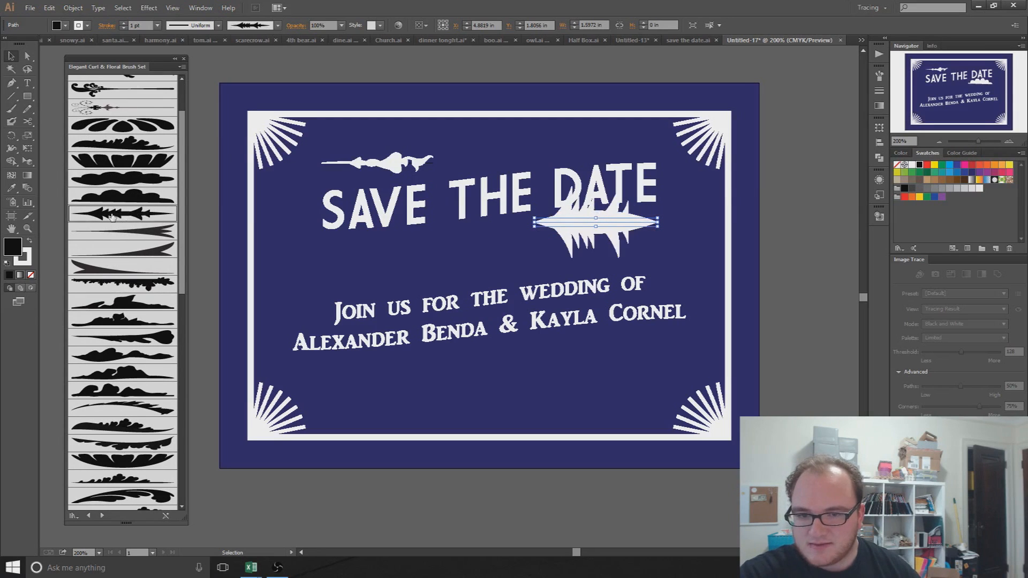
left_click(111, 232)
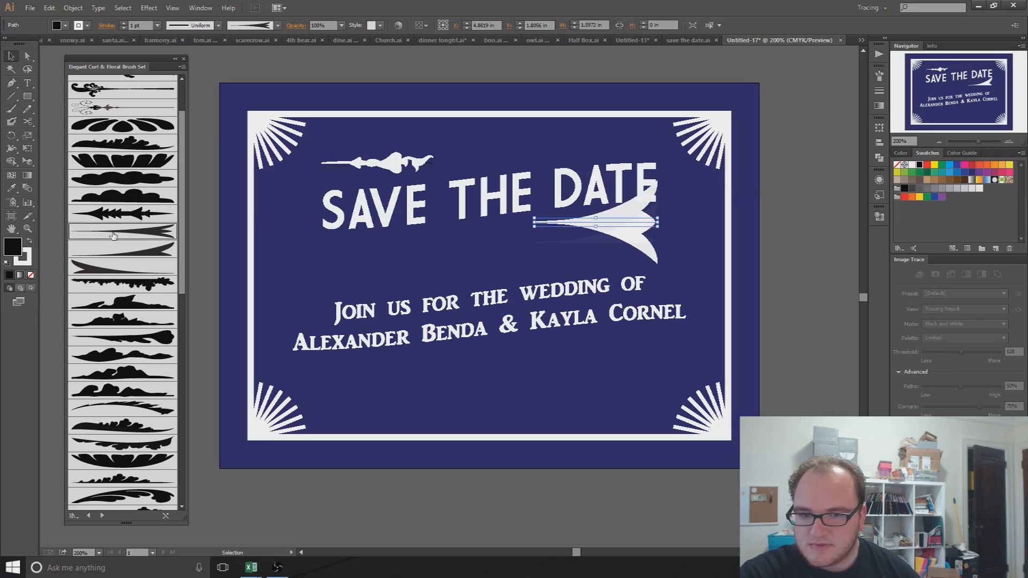
left_click(115, 251)
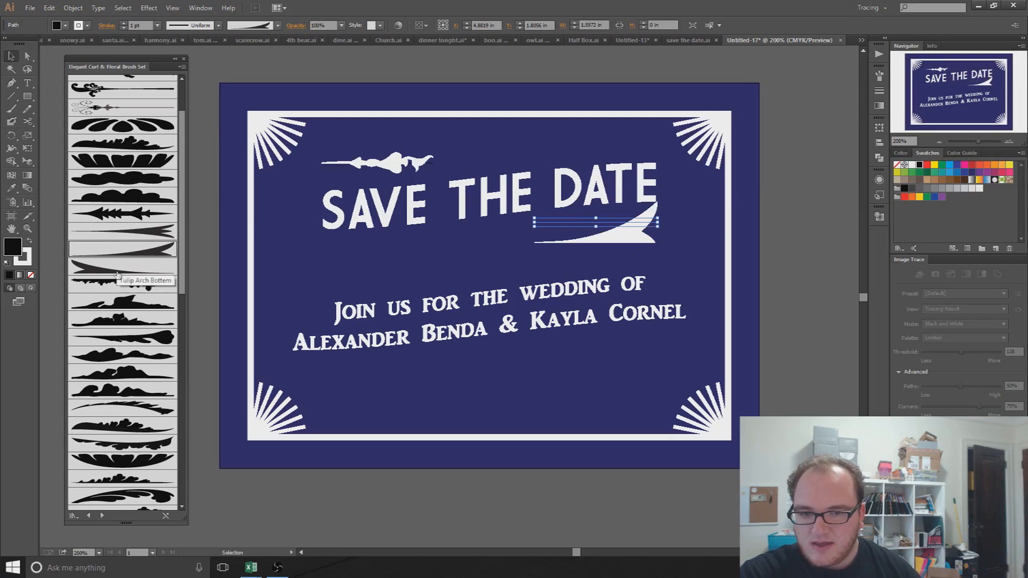
left_click(118, 270)
left_click(119, 284)
left_click(116, 304)
left_click(114, 333)
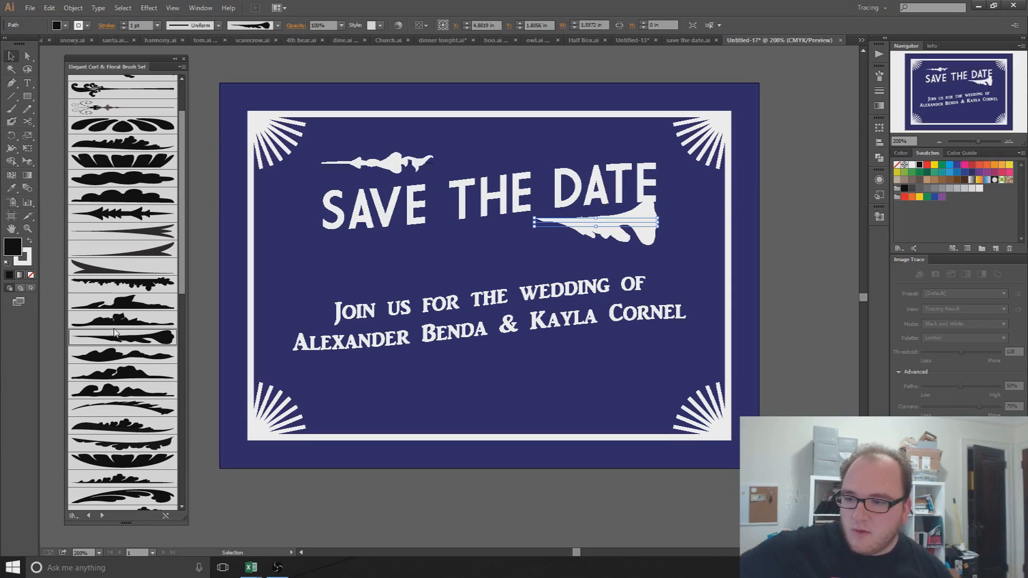
left_click(131, 356)
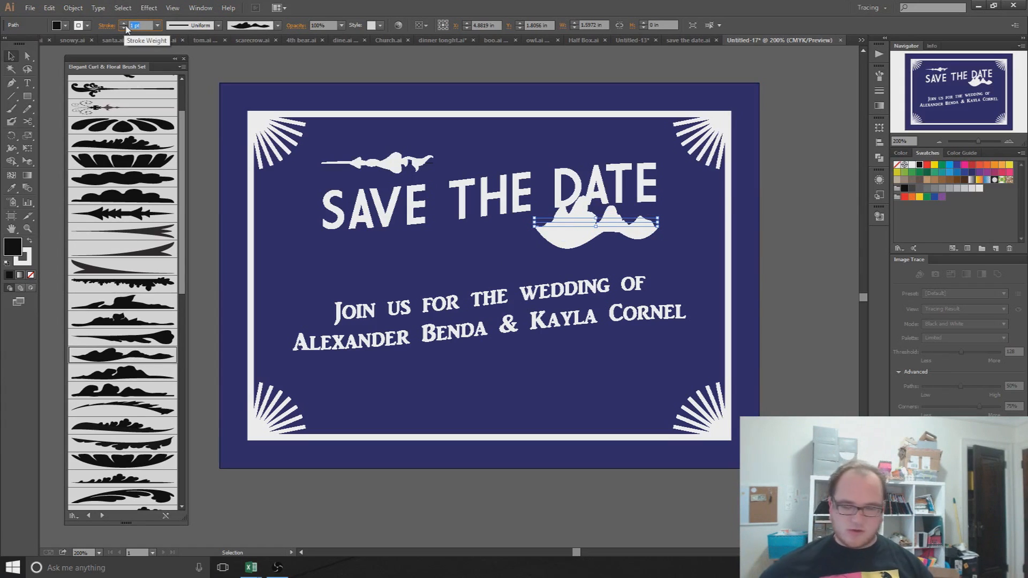
Step: Set the ornament's stroke weight to 0.2 pt and reselect the brush stroke under DATE
type("0.2")
key("Return")
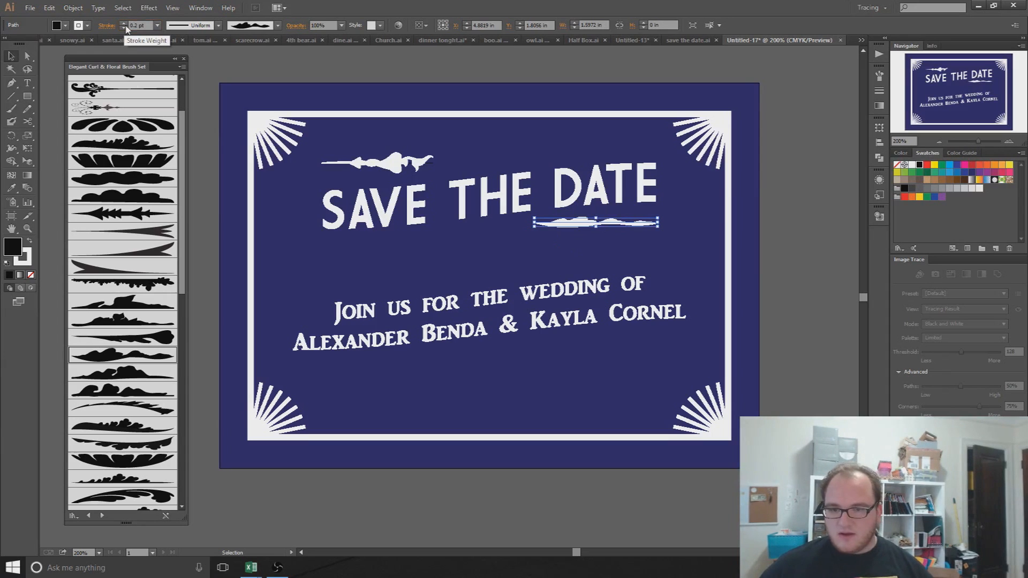
left_click(513, 149)
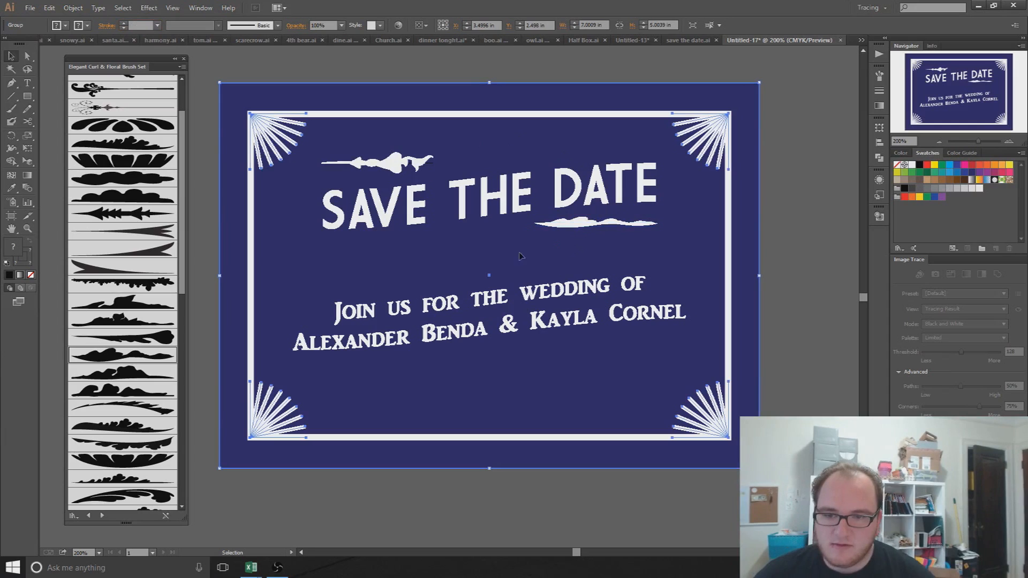
left_click(572, 225)
Step: Delete the brush stroke under DATE and select the ornament above SAVE to view its right end
key("Delete")
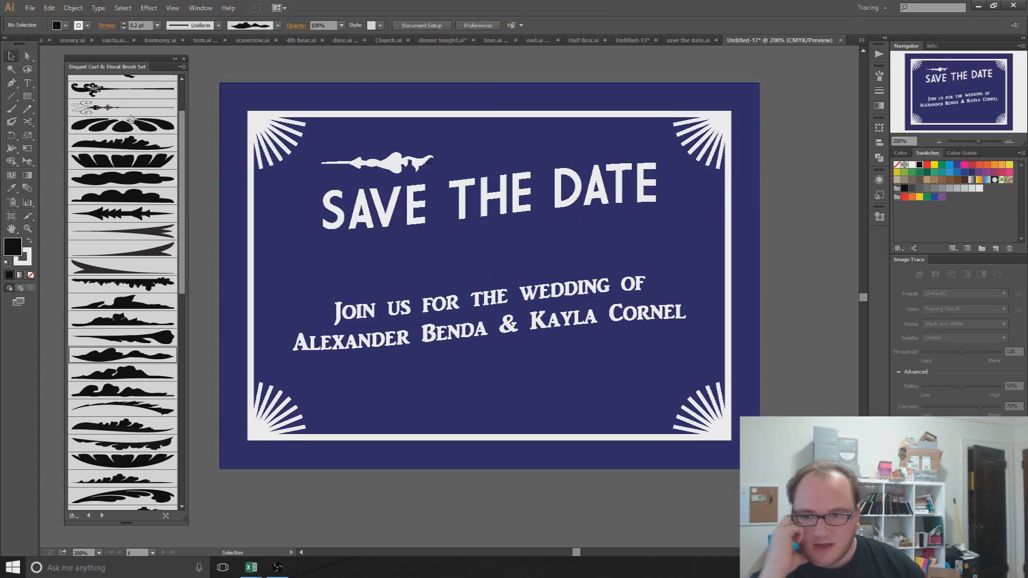
left_click(396, 164)
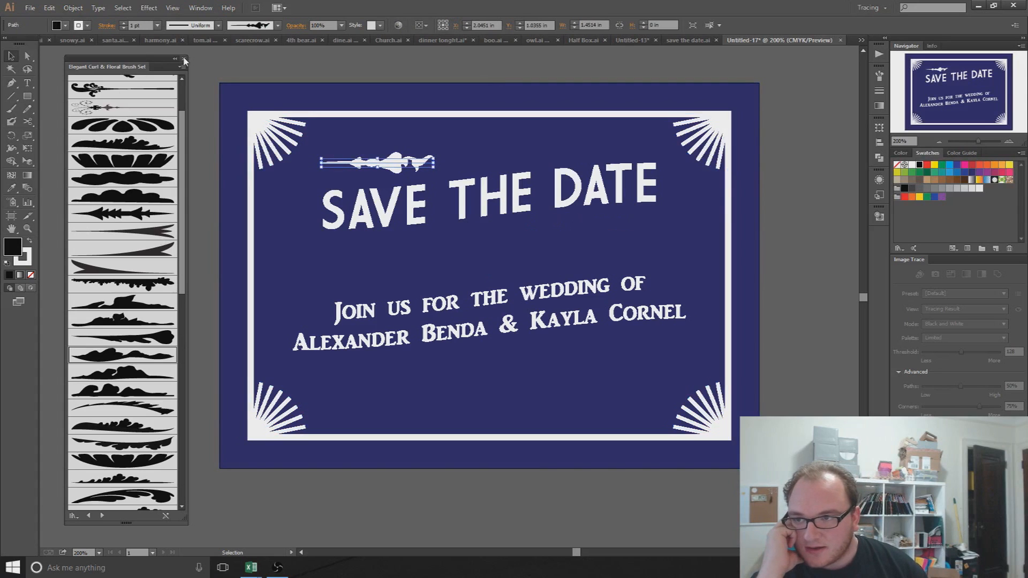
left_click(184, 60)
scroll(321, 152, "up", 5)
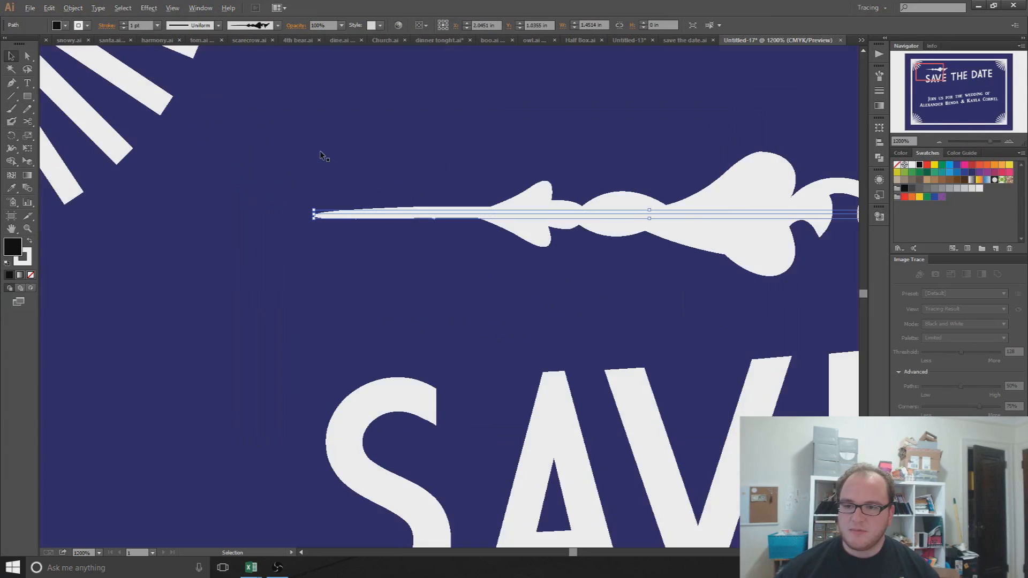
left_click_drag(619, 222, 324, 222)
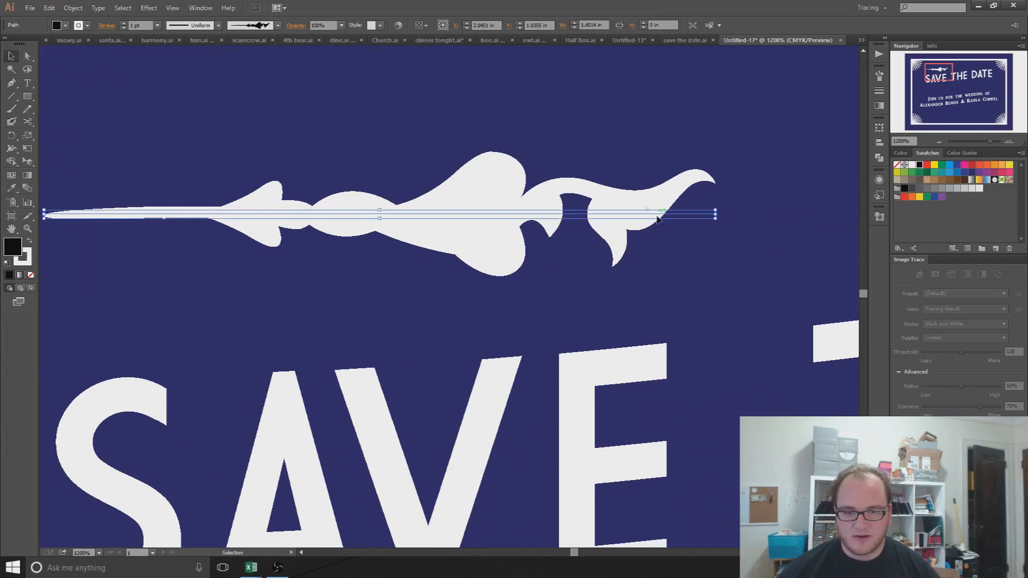
left_click(644, 271)
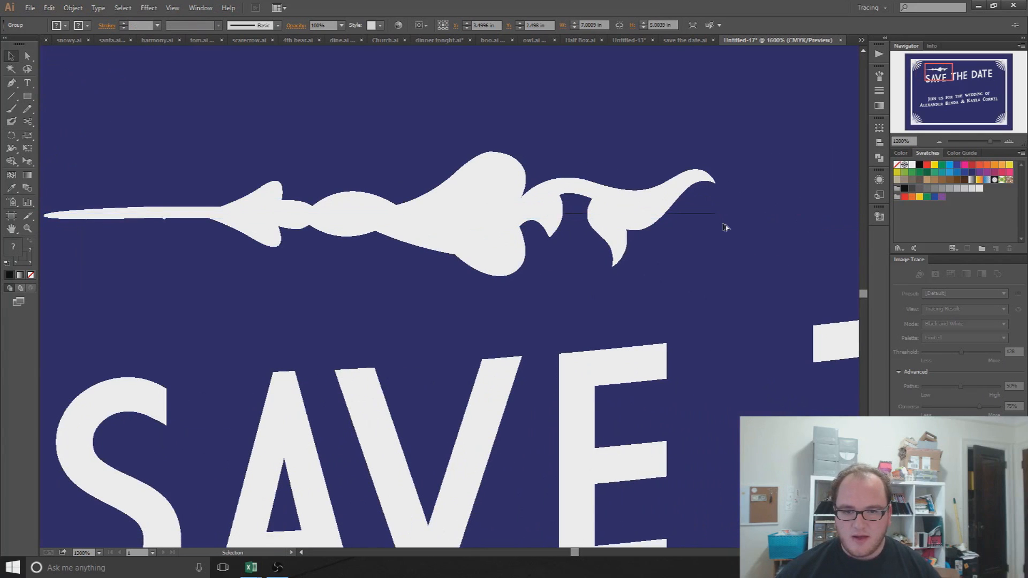
Step: Select the thin path past the ornament's tip, then reselect the flourish and zoom in on it
scroll(725, 227, "up", 5)
left_click_drag(599, 181, 601, 207)
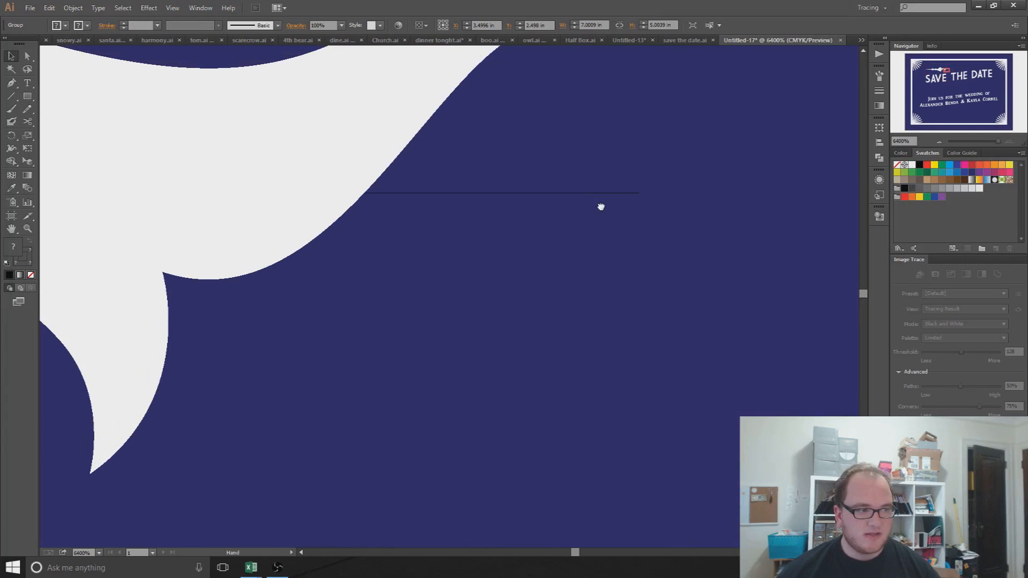
left_click(573, 204)
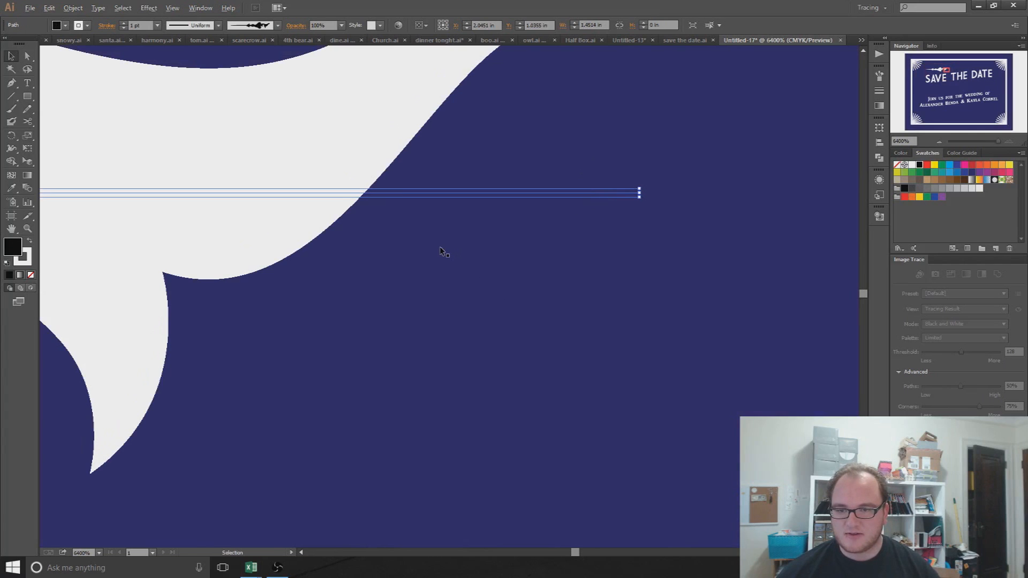
scroll(441, 250, "down", 4)
scroll(441, 250, "down", 2)
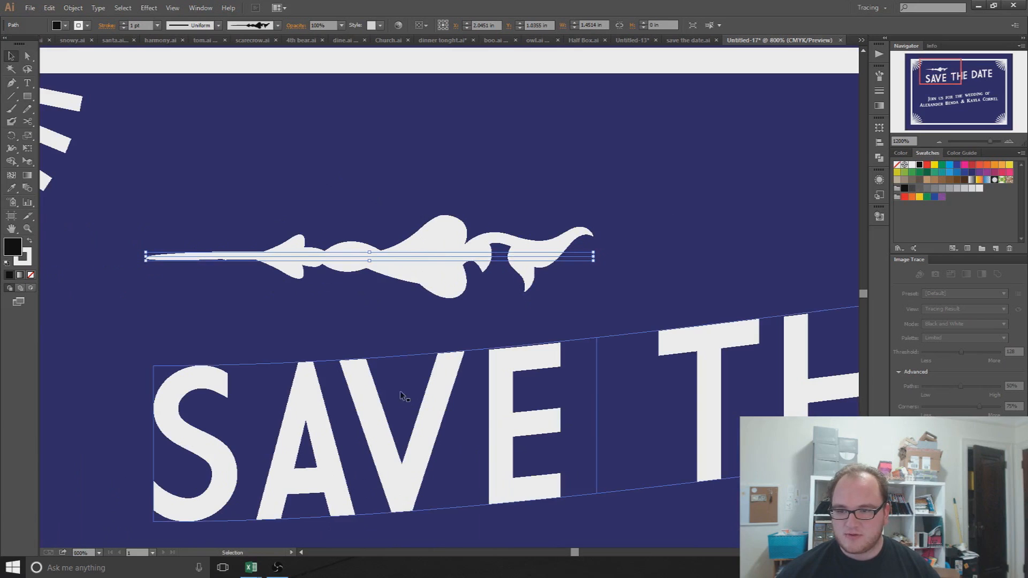
scroll(436, 336, "down", 3)
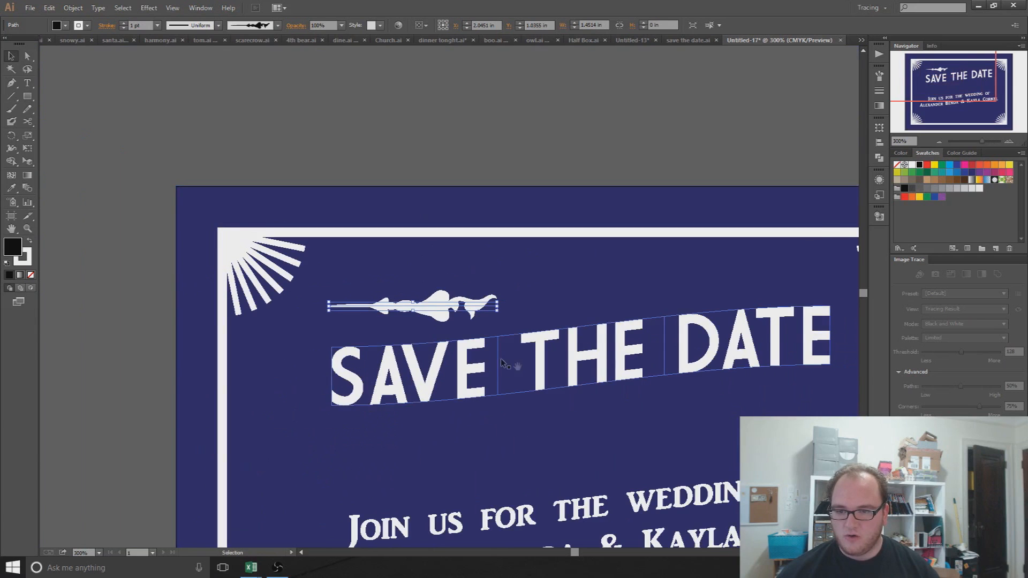
left_click(406, 273)
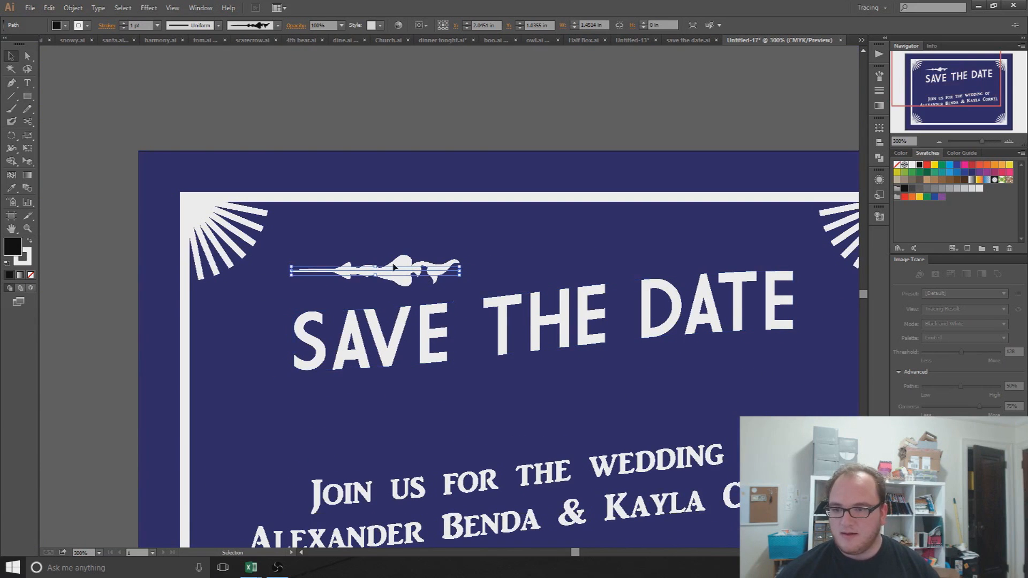
scroll(394, 267, "up", 2)
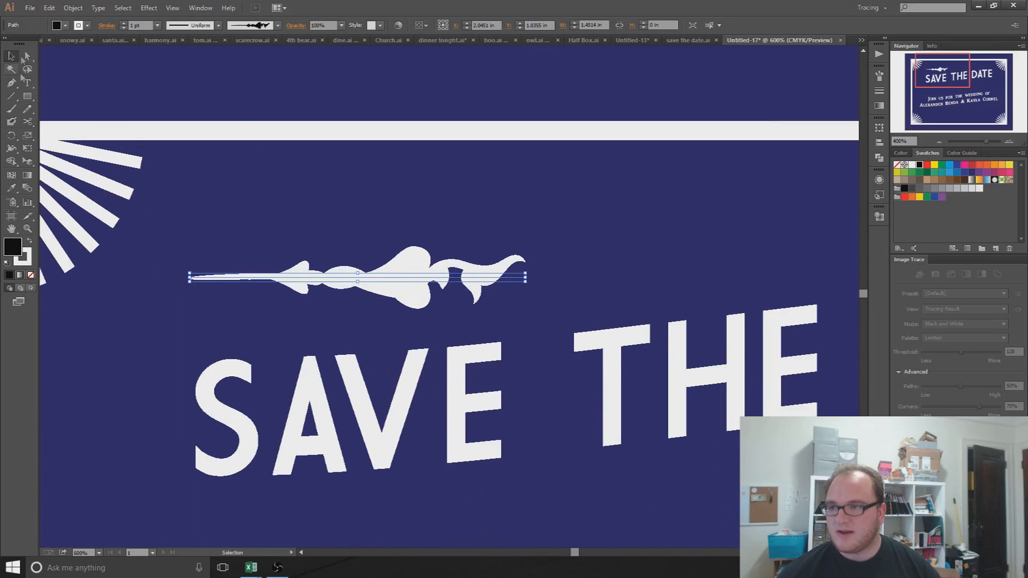
Step: Set the ornament's fill to None and bring the headline area back into view
left_click(57, 25)
left_click(8, 45)
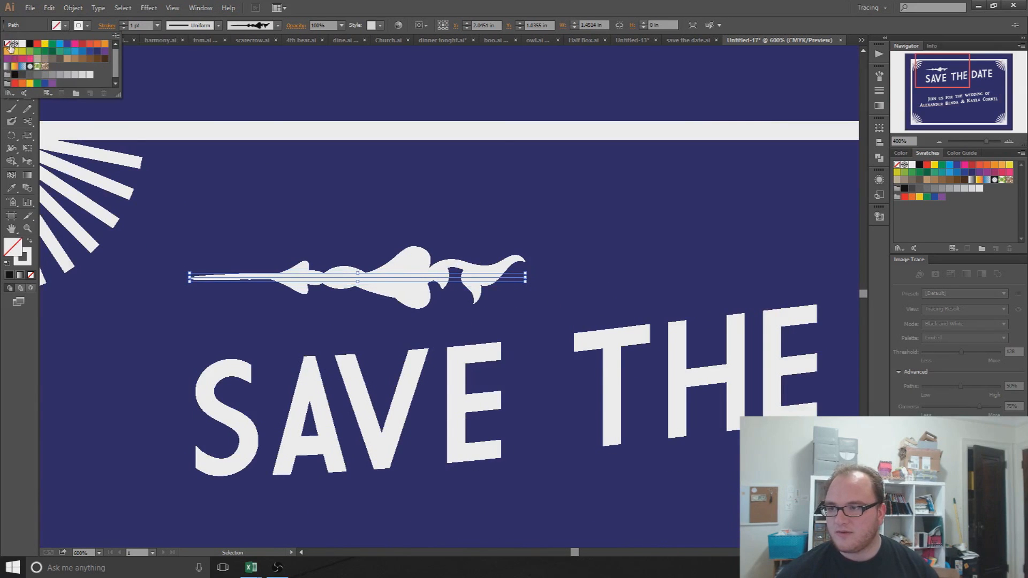
left_click(501, 105)
left_click(527, 293)
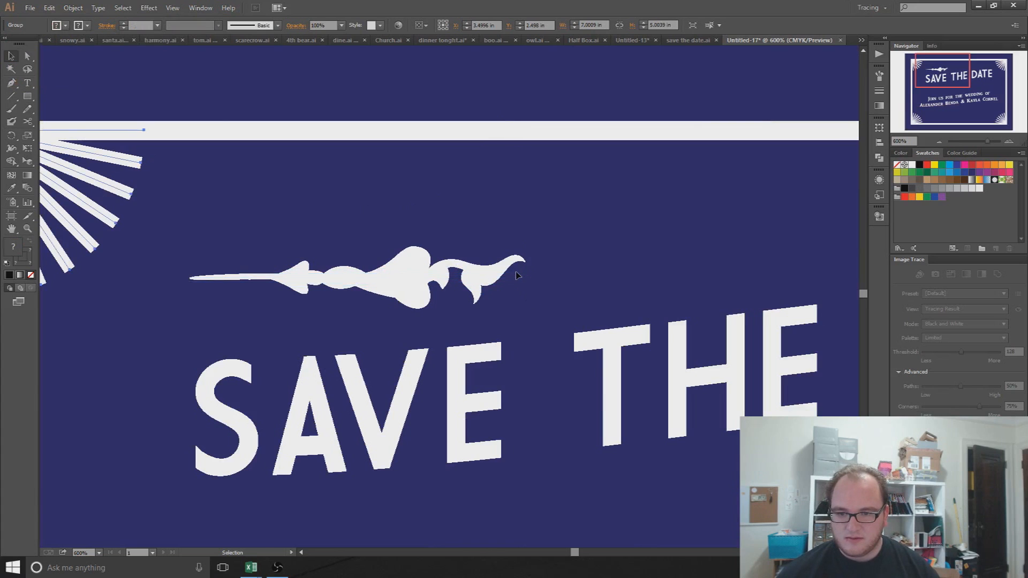
scroll(524, 280, "up", 4)
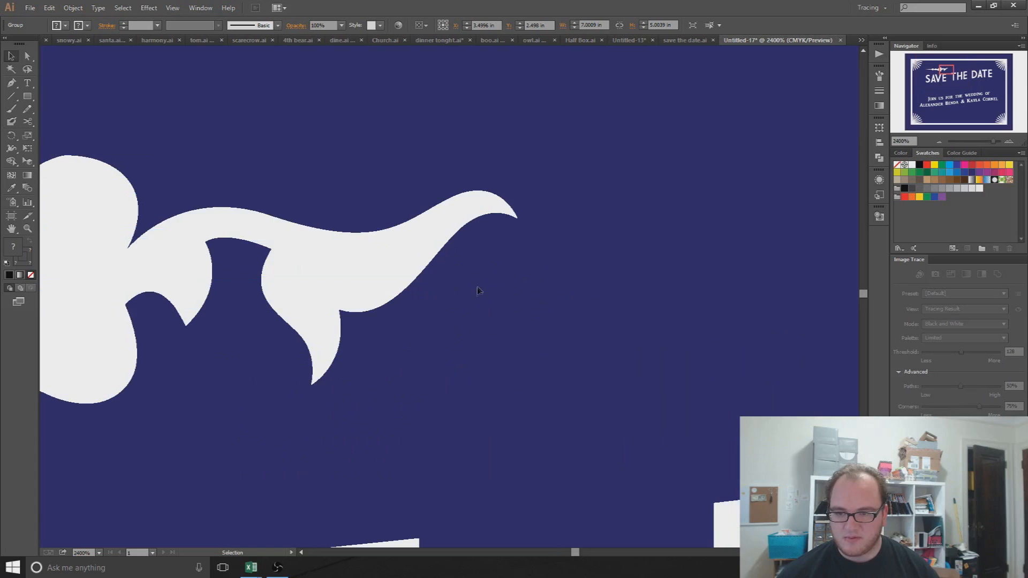
scroll(481, 286, "down", 4)
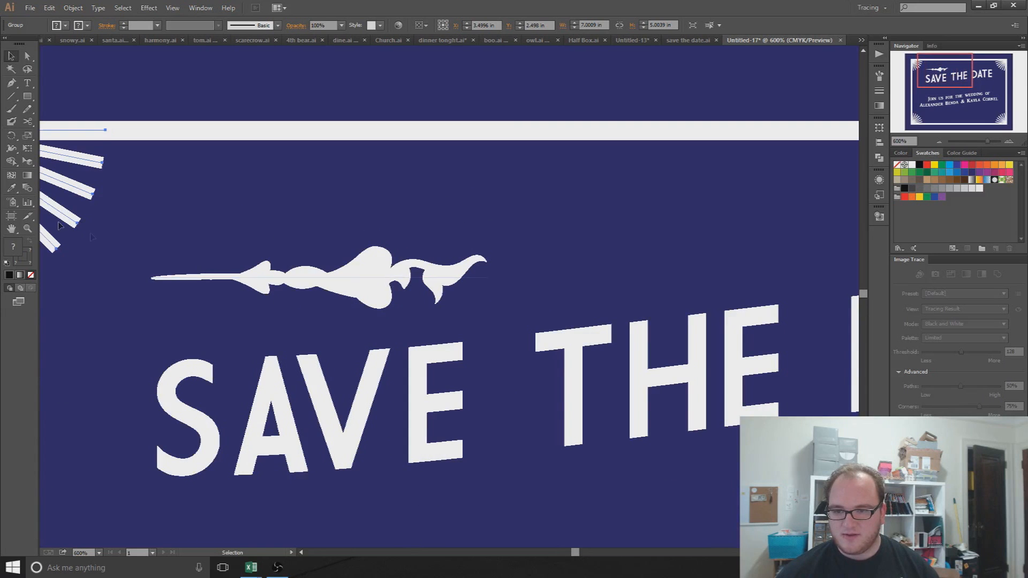
left_click_drag(233, 206, 305, 204)
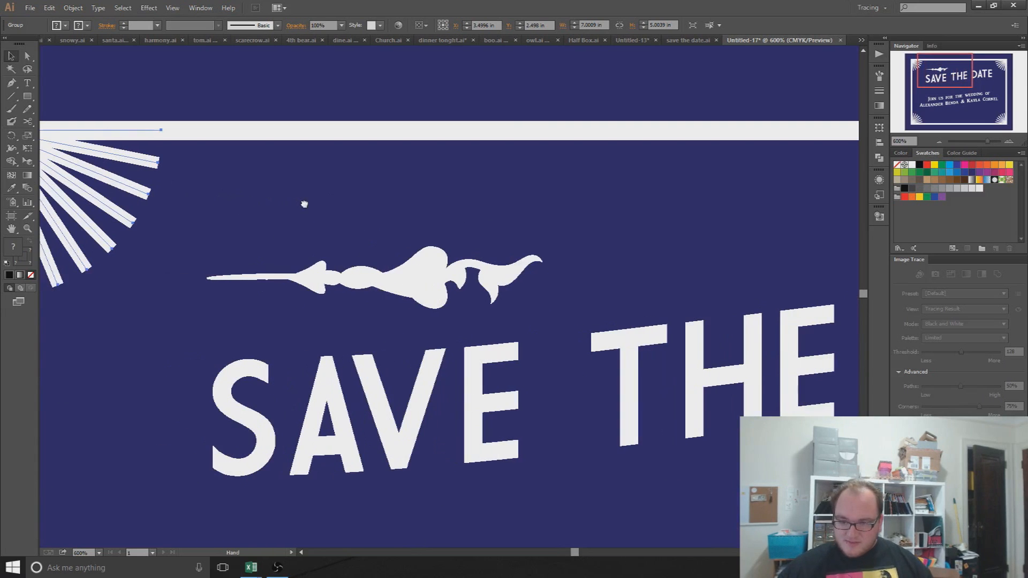
scroll(392, 242, "down", 2)
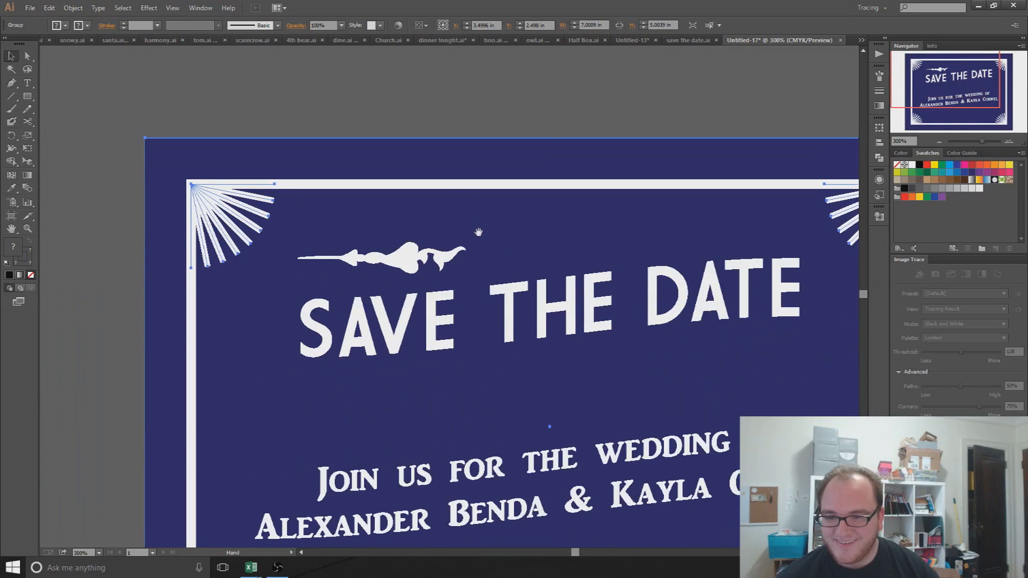
left_click_drag(479, 233, 441, 251)
Step: Expand the ornament's brushed stroke into solid shapes with Object > Expand Appearance
left_click(379, 285)
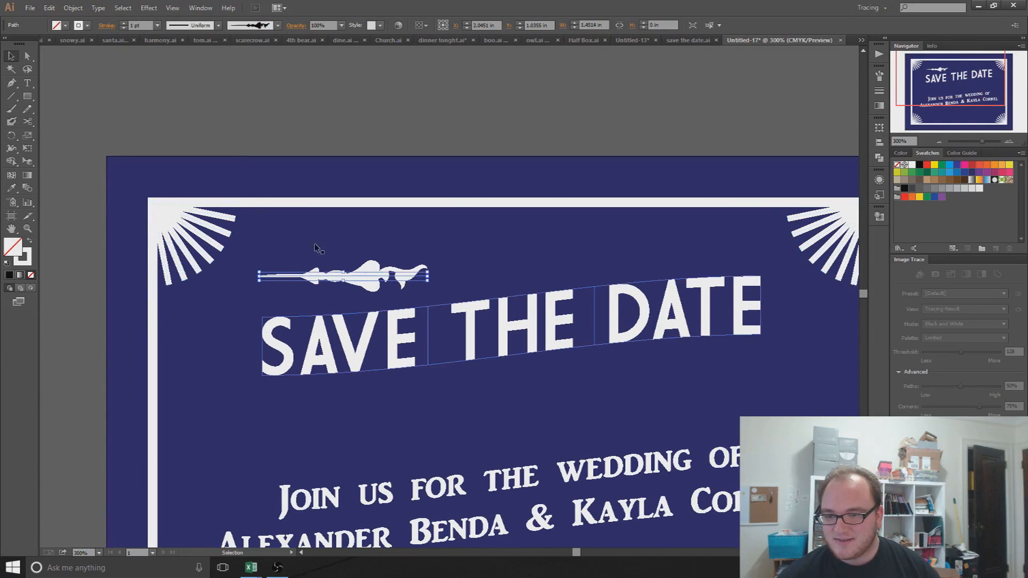
left_click(72, 7)
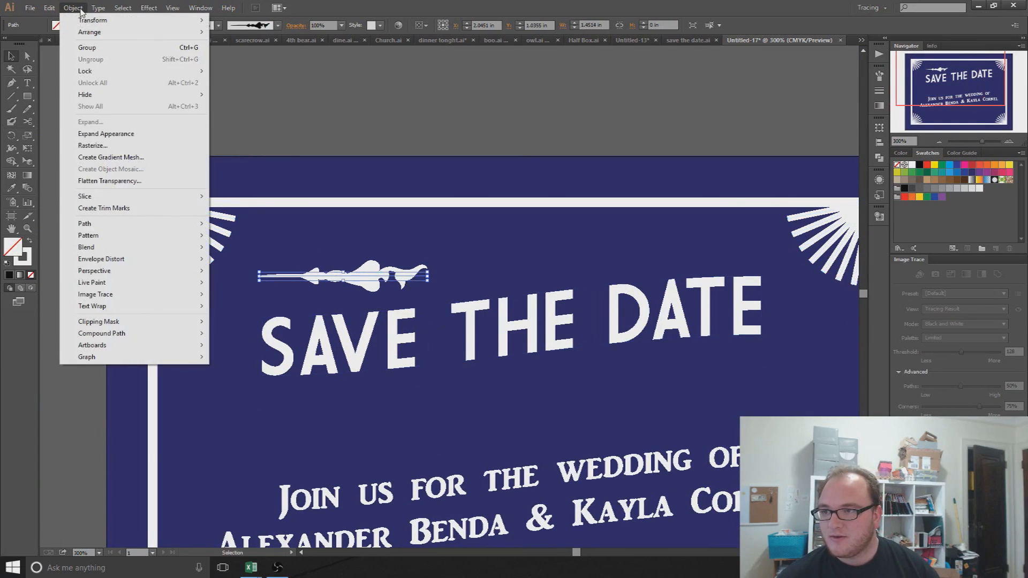
left_click(129, 134)
Step: Rotate the expanded ornament 180° so its curled end sits on the left
left_click(432, 254)
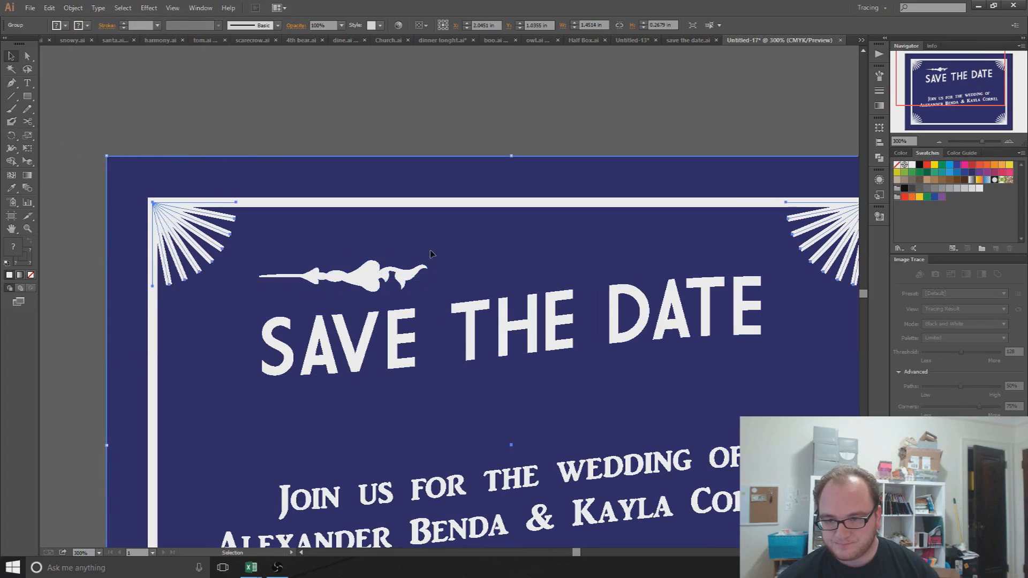
left_click(406, 118)
left_click(371, 274)
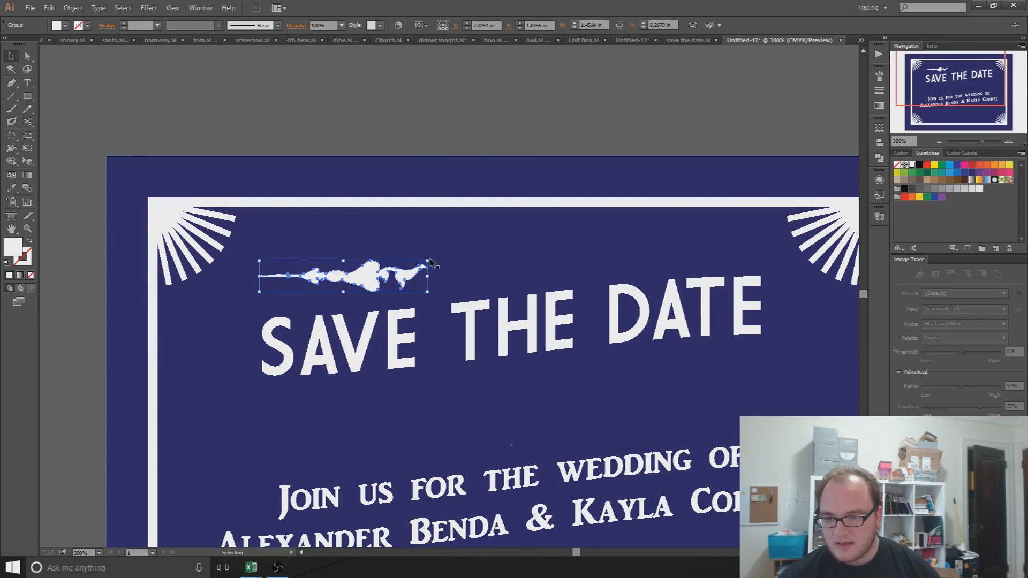
left_click_drag(434, 260, 238, 306)
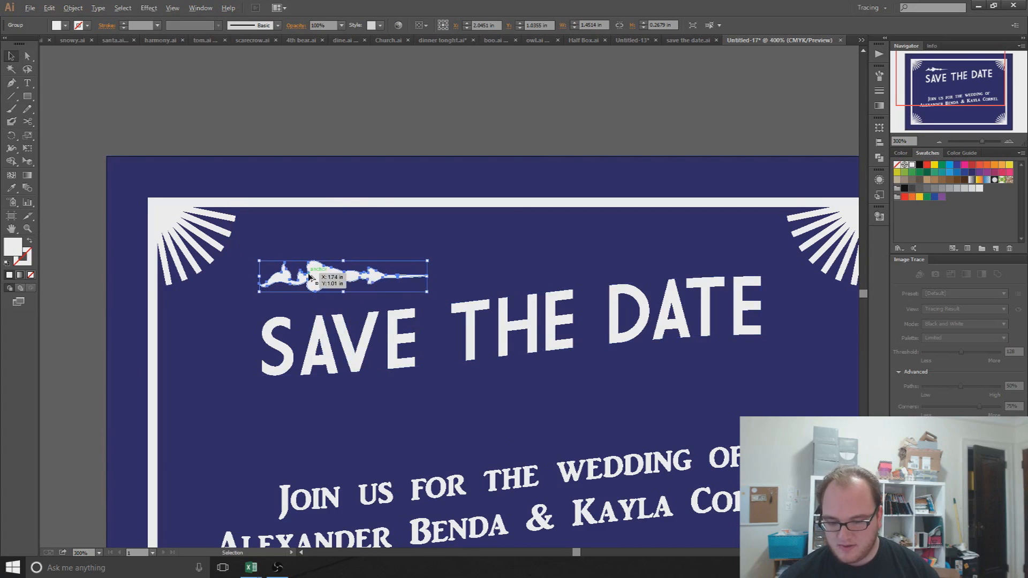
scroll(309, 274, "up", 5)
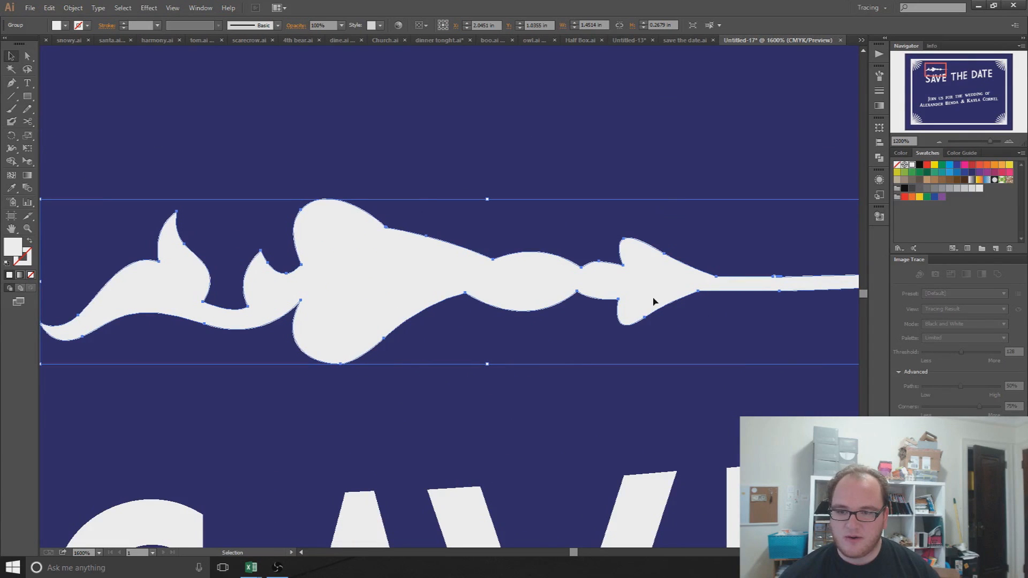
left_click(27, 57)
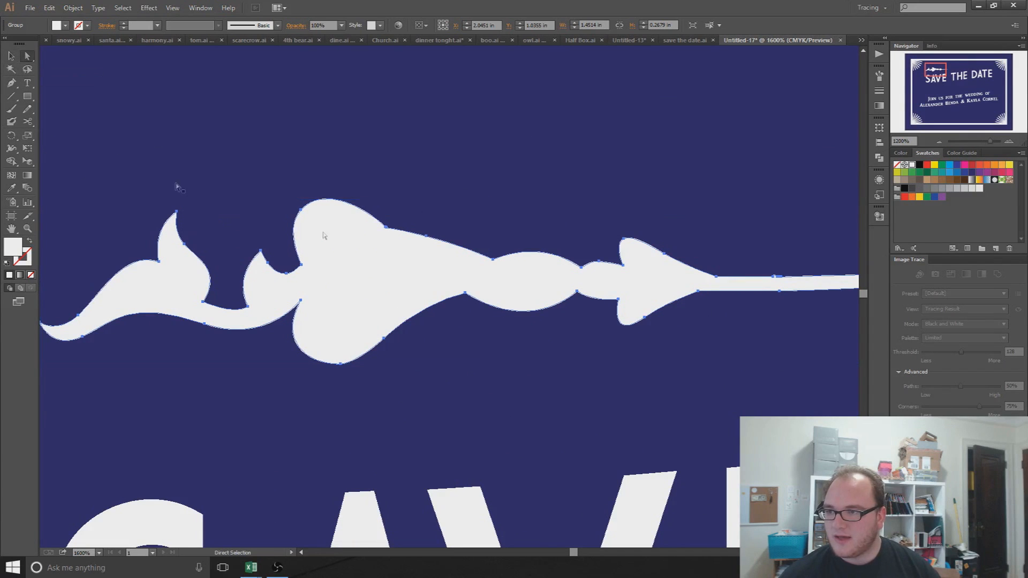
left_click(261, 252)
left_click_drag(261, 251, 254, 200)
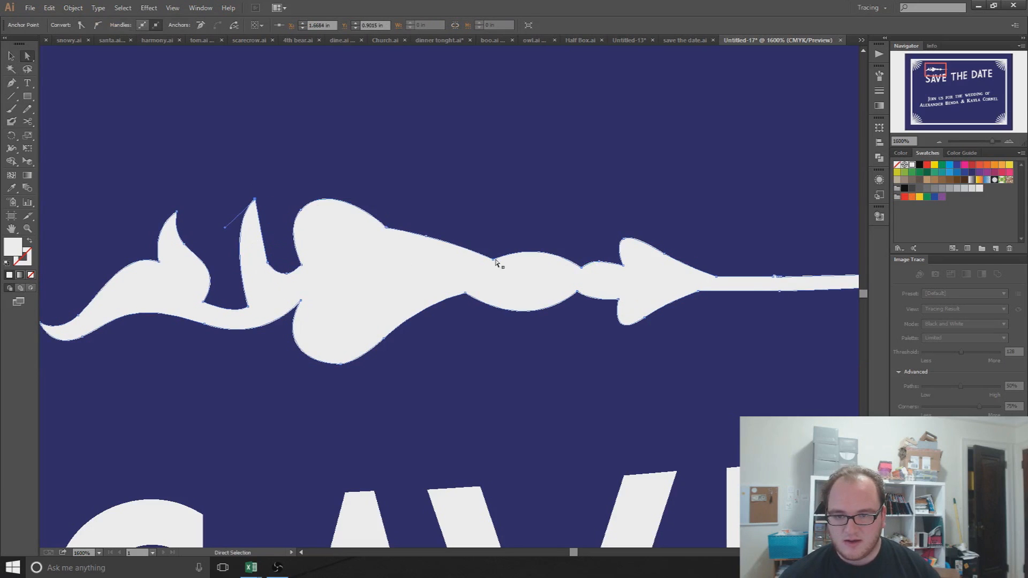
left_click_drag(494, 260, 454, 250)
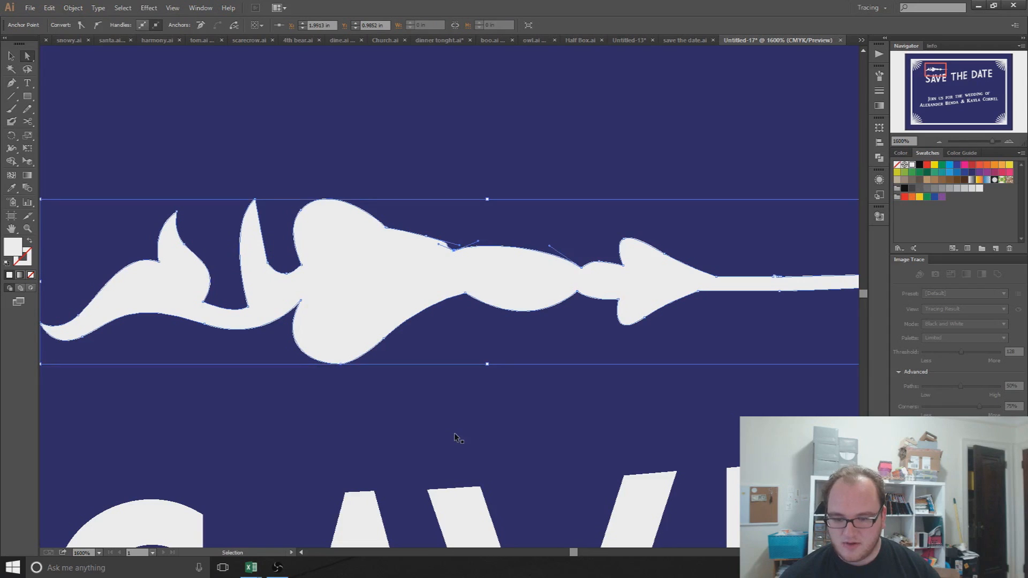
key("ctrl+z")
key("ctrl+z")
key("ctrl+z")
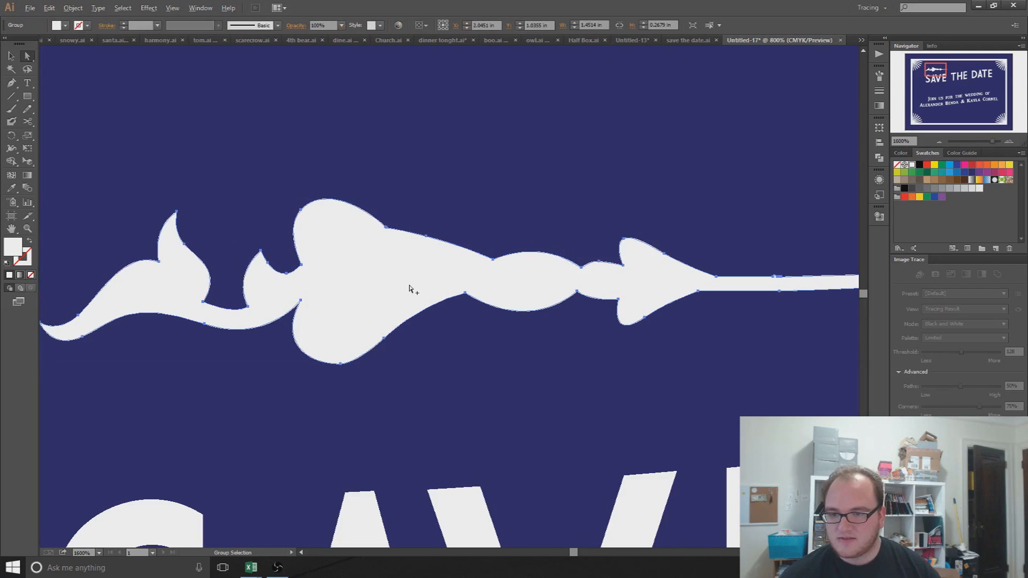
scroll(411, 290, "down", 3)
left_click_drag(538, 306, 389, 256)
left_click(250, 87)
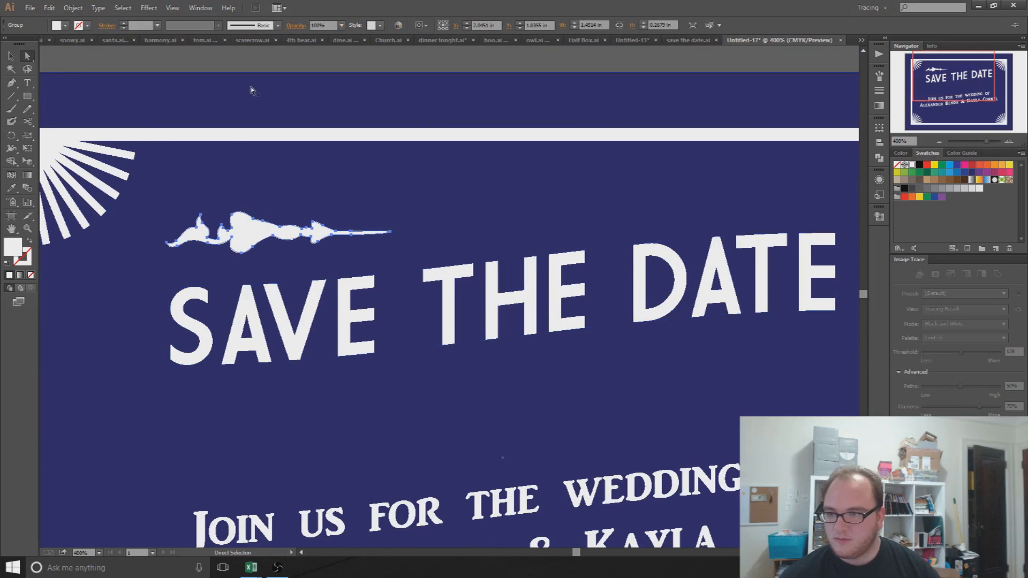
Step: Duplicate the ornament, reflect the copy, and place it under DATE
left_click(255, 237, "alt")
scroll(337, 304, "down", 1)
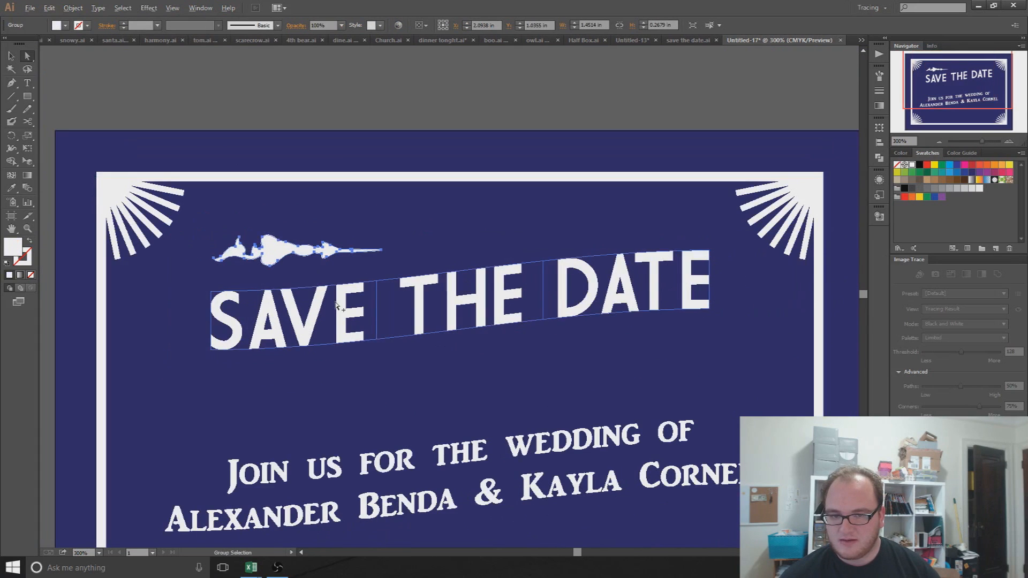
left_click_drag(268, 250, 565, 368)
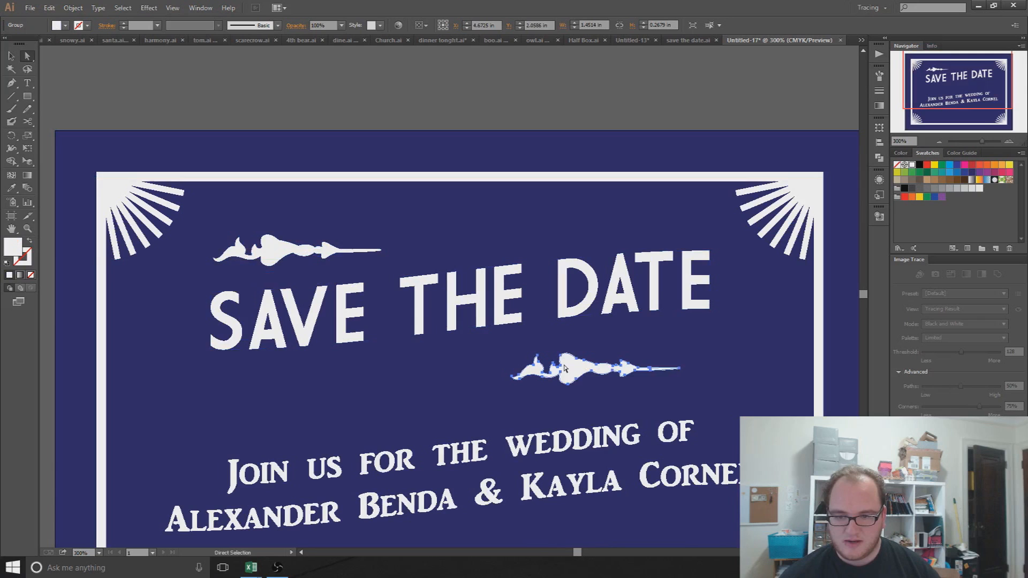
right_click(565, 369)
mouse_move(637, 443)
left_click(714, 487)
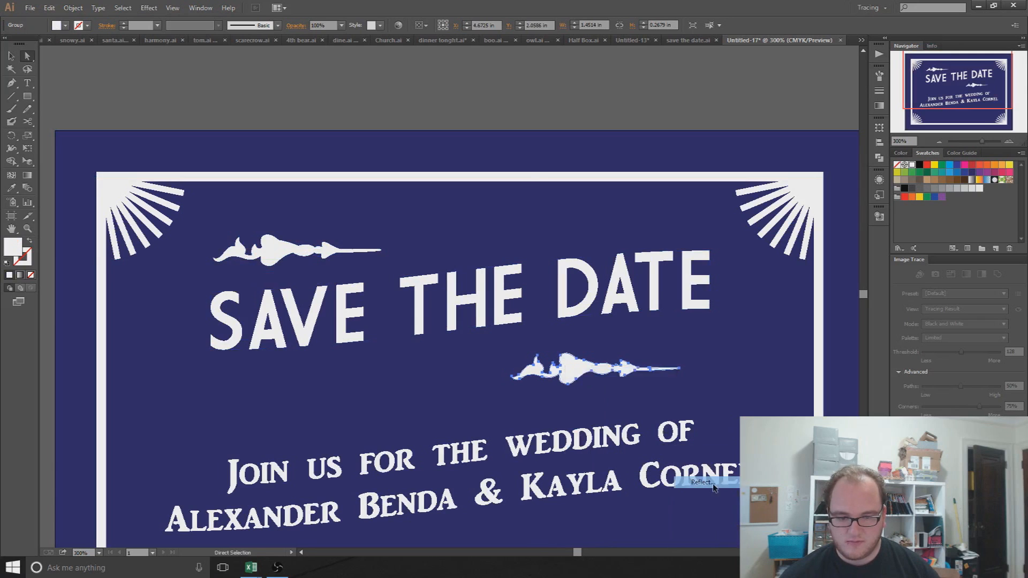
left_click(439, 315)
left_click_drag(618, 368, 649, 350)
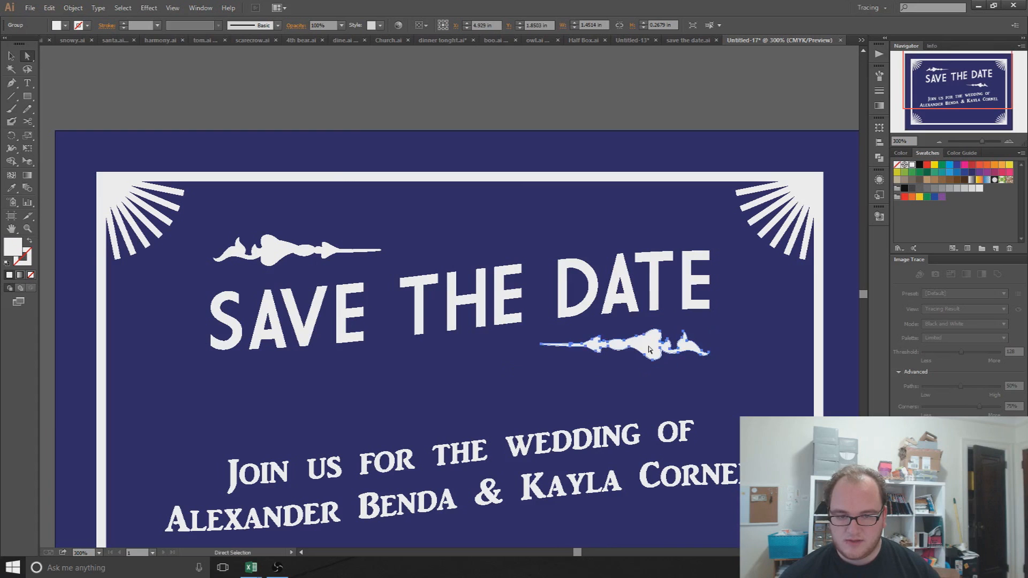
Step: Zoom out to show the whole card and select the upper-left floral ornament
key("ctrl+minus")
left_click(394, 103)
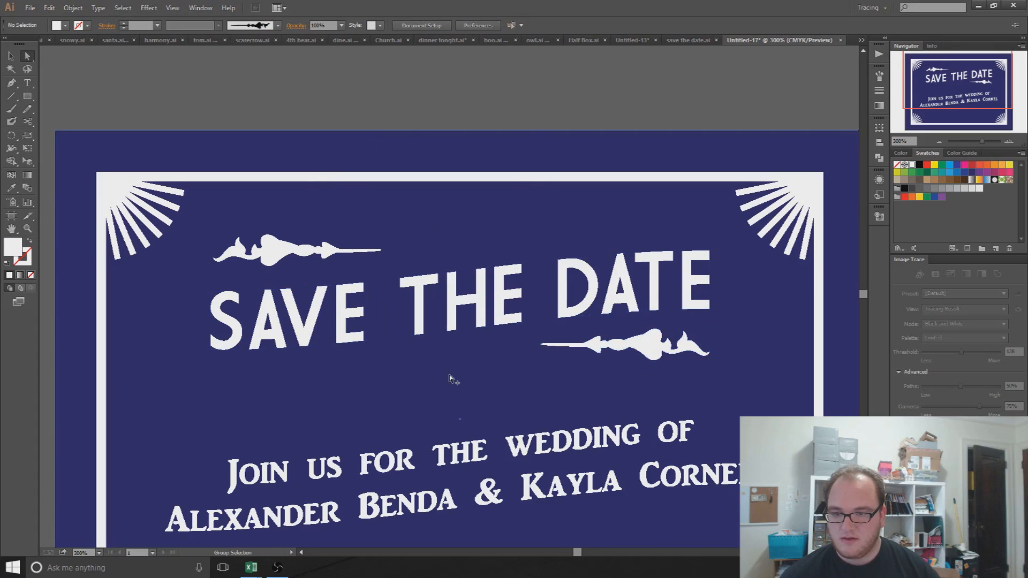
key("ctrl+minus")
left_click_drag(501, 426, 506, 323)
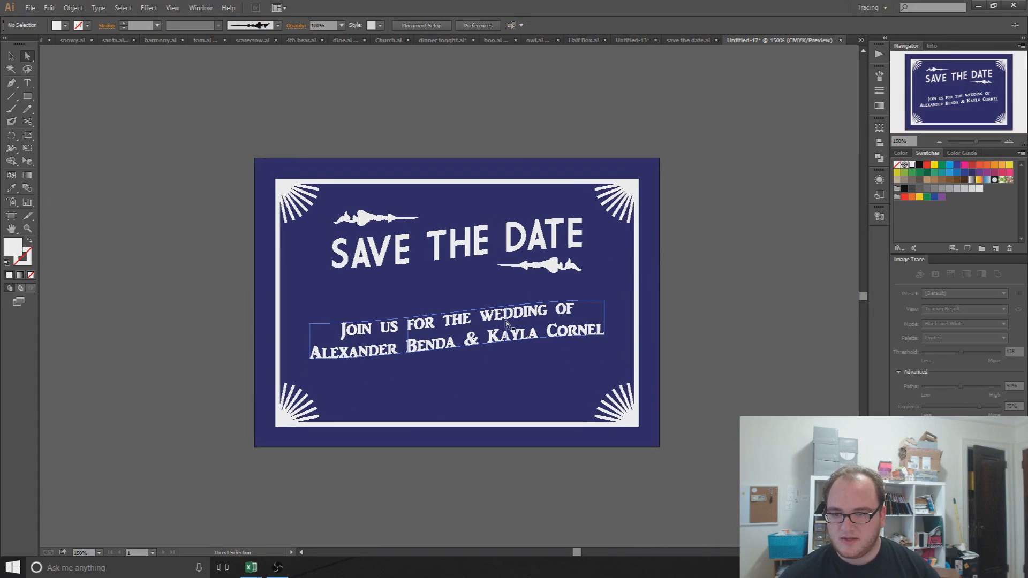
scroll(506, 324, "up", 1)
key("v")
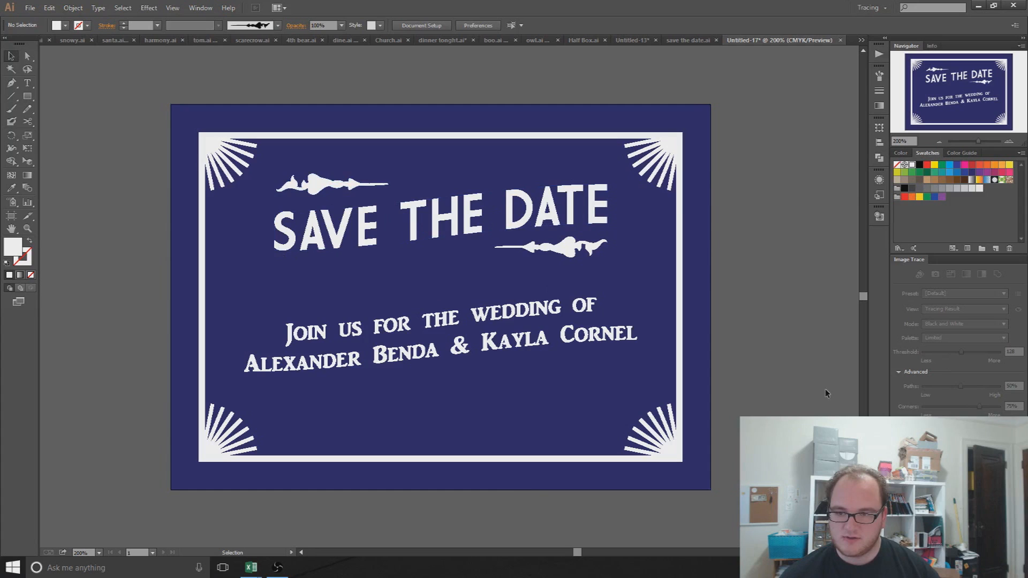
left_click(316, 185)
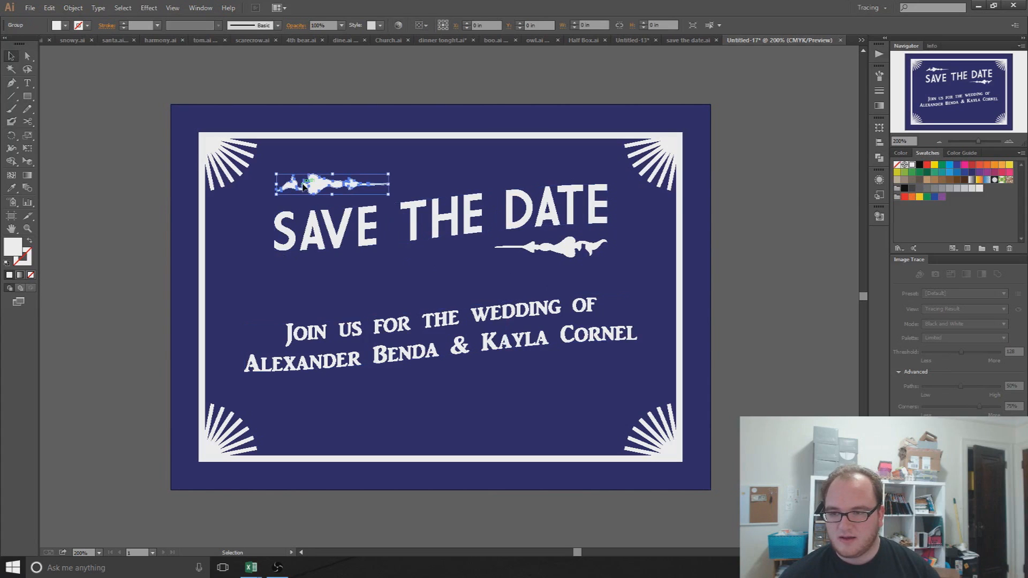
left_click(687, 42)
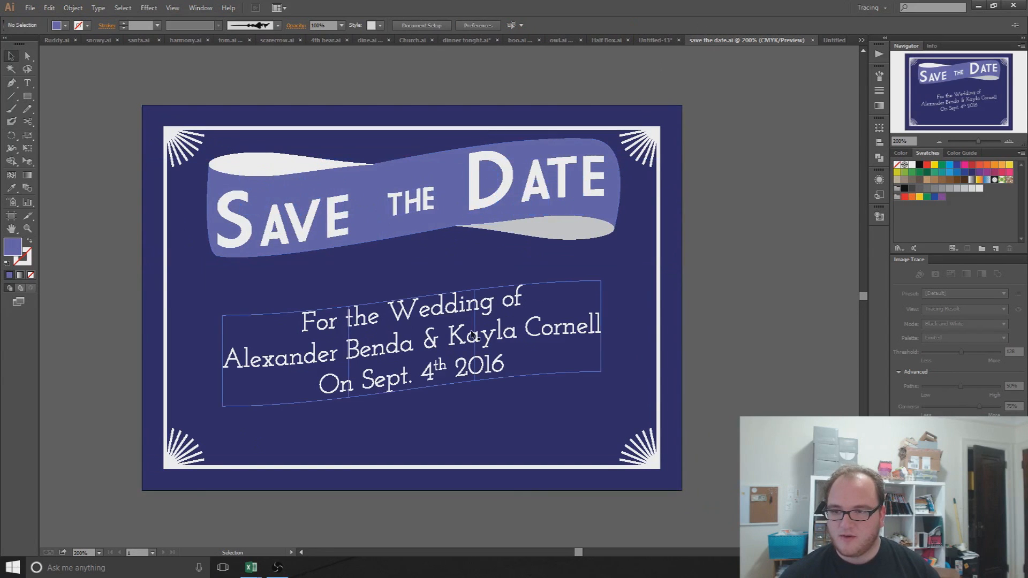
left_click(544, 151)
key("Delete")
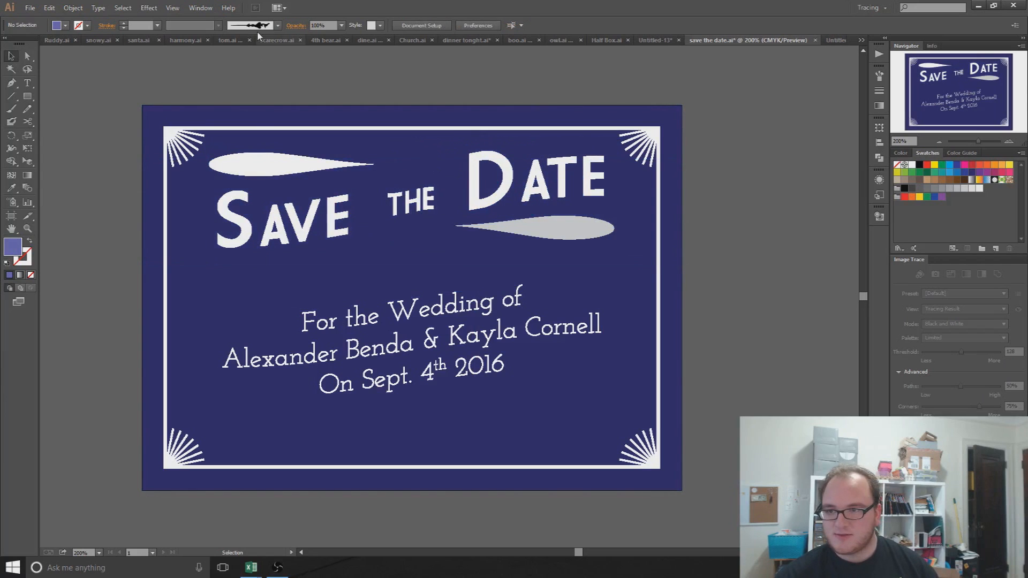
left_click(275, 163)
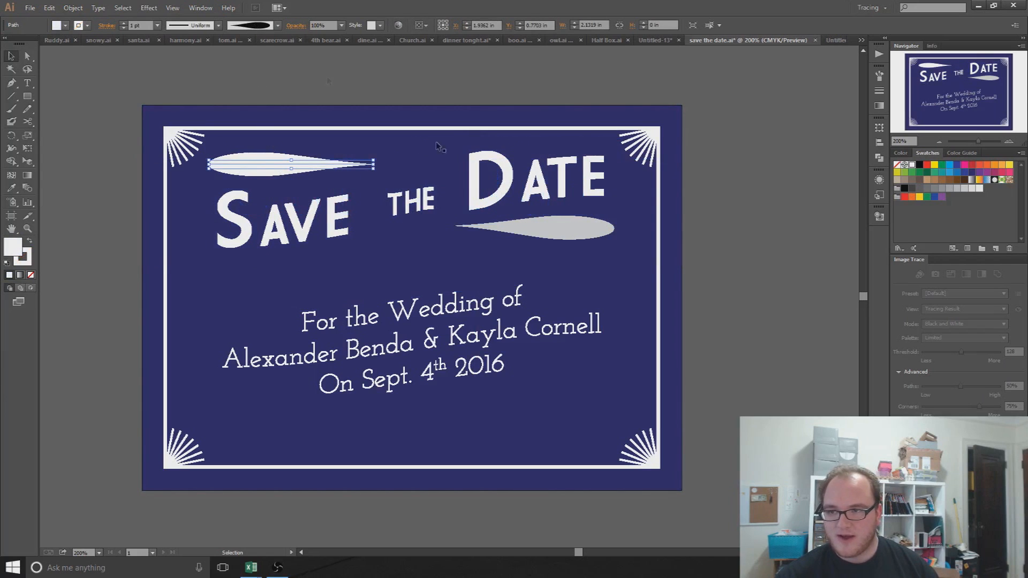
left_click(562, 228)
left_click(735, 240)
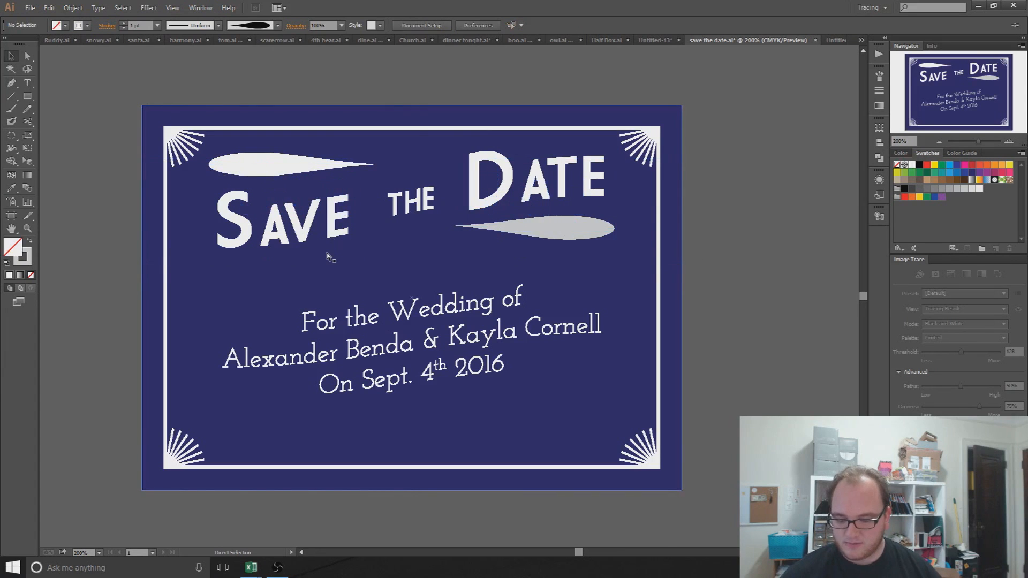
key("ctrl+v")
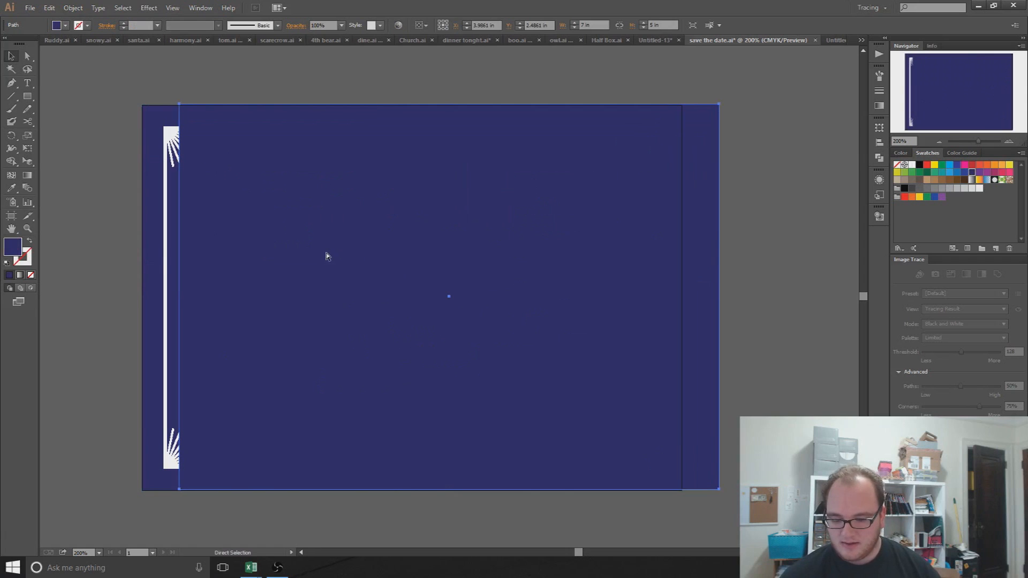
key("ctrl+z")
key("ctrl+z")
left_click(744, 248)
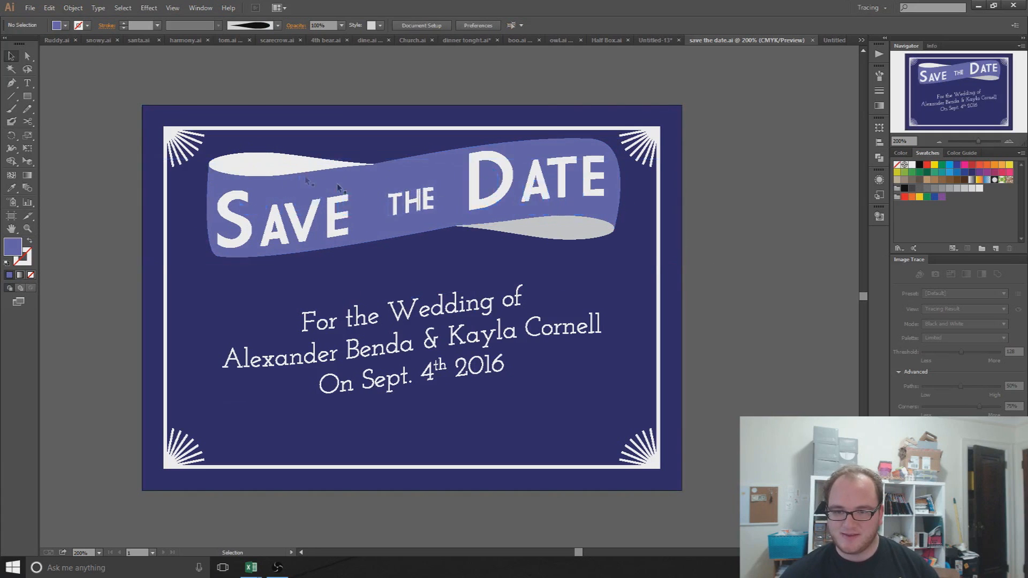
left_click(830, 41)
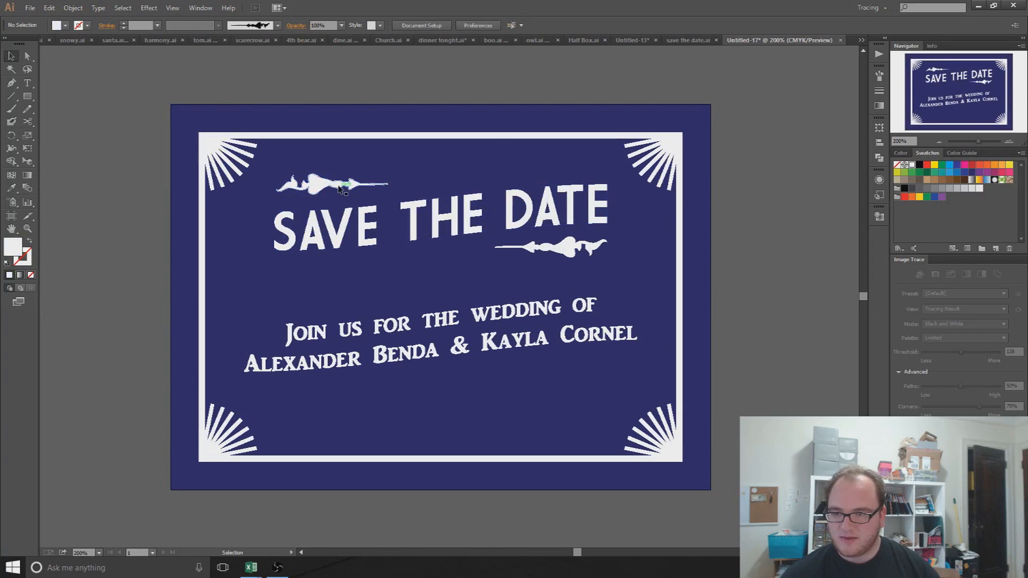
Step: Nudge the top ornament into place and make the 'th' in 'Sept. 4th 2016' superscript
left_click_drag(331, 187, 331, 189)
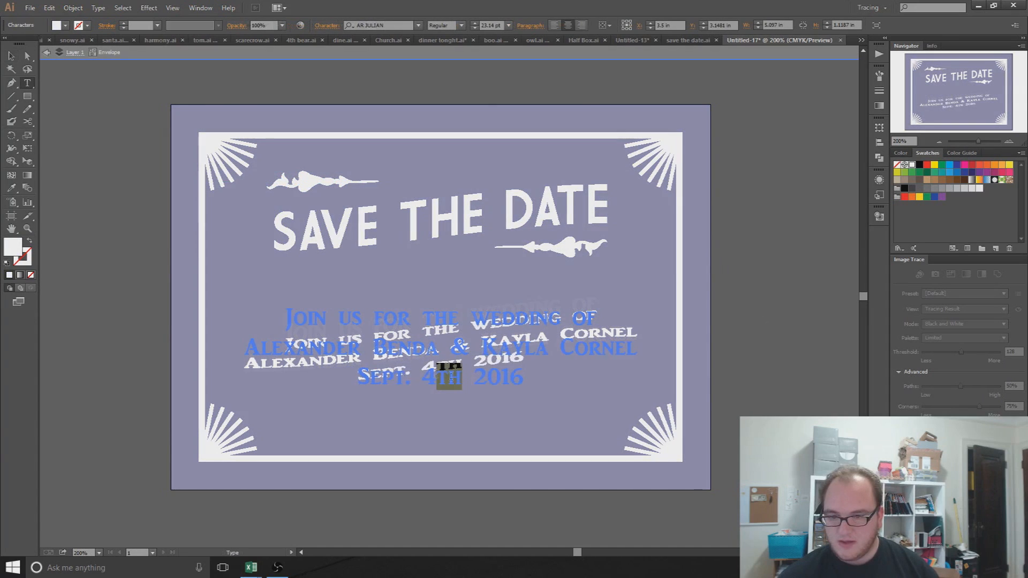
left_click(321, 26)
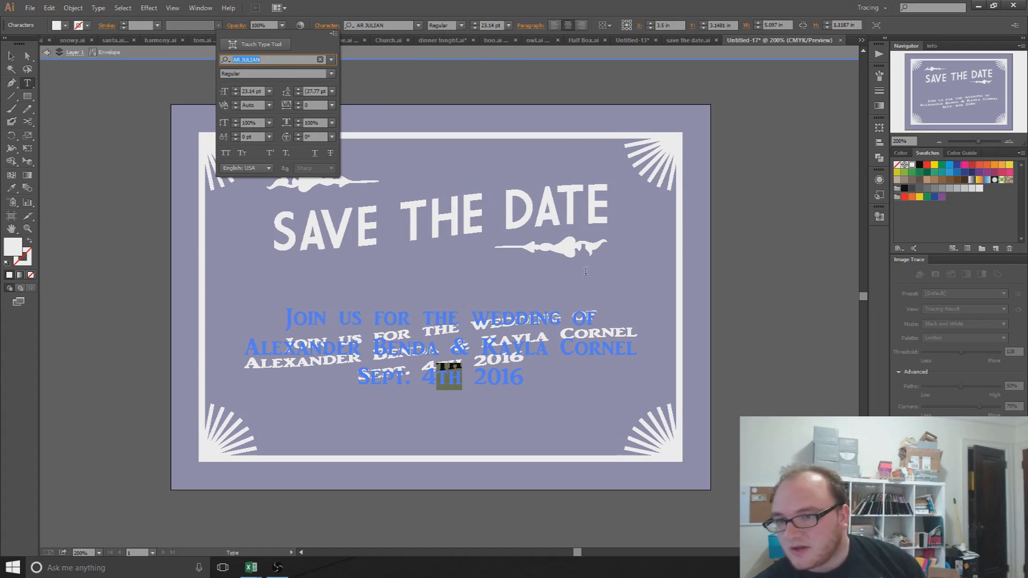
left_click(270, 153)
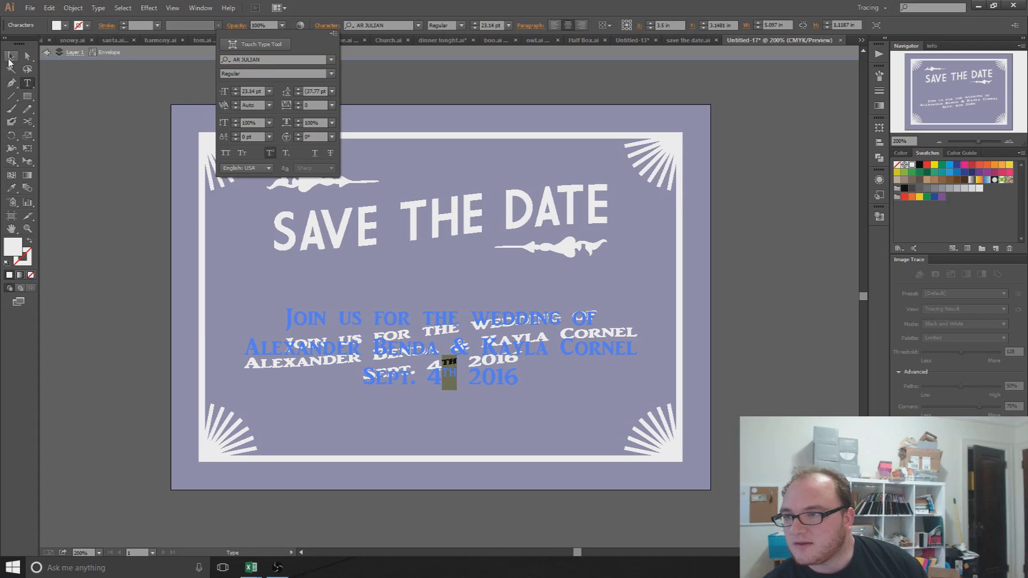
left_click(112, 147)
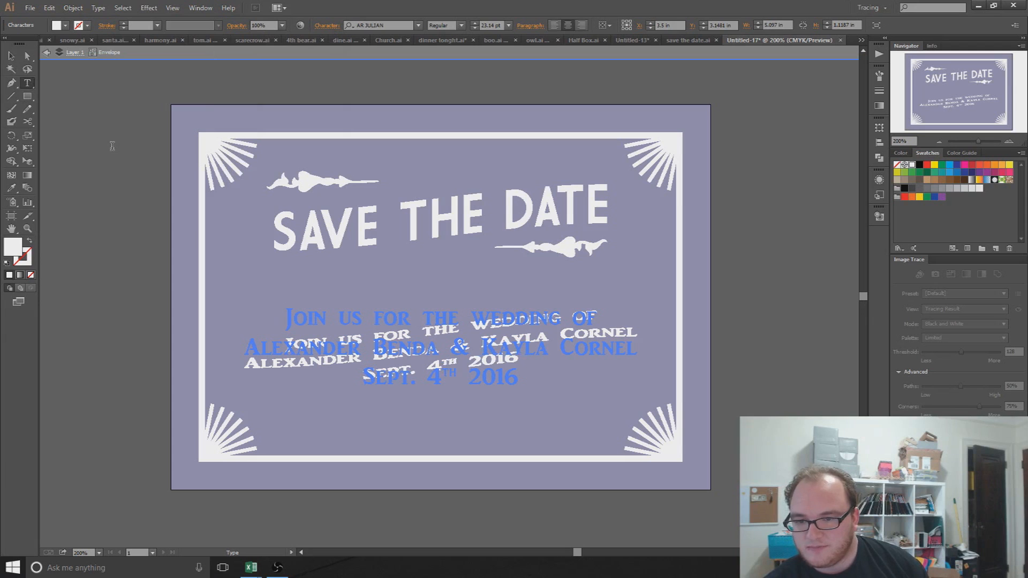
Step: Exit text editing and stretch the warped wedding text block taller downward
left_click(11, 57)
double_click(107, 136)
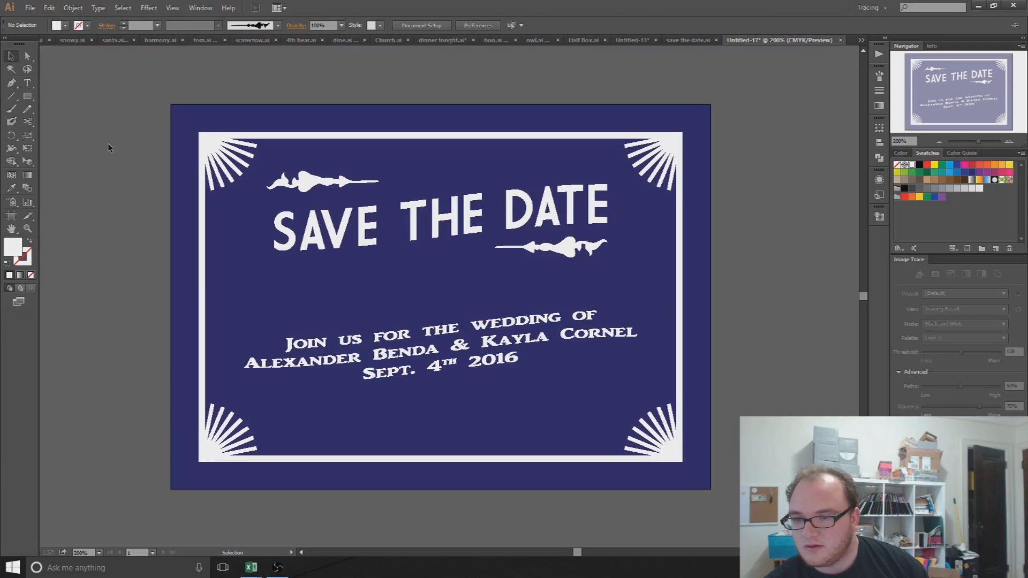
left_click(420, 341)
left_click_drag(441, 391, 442, 422)
left_click(771, 445)
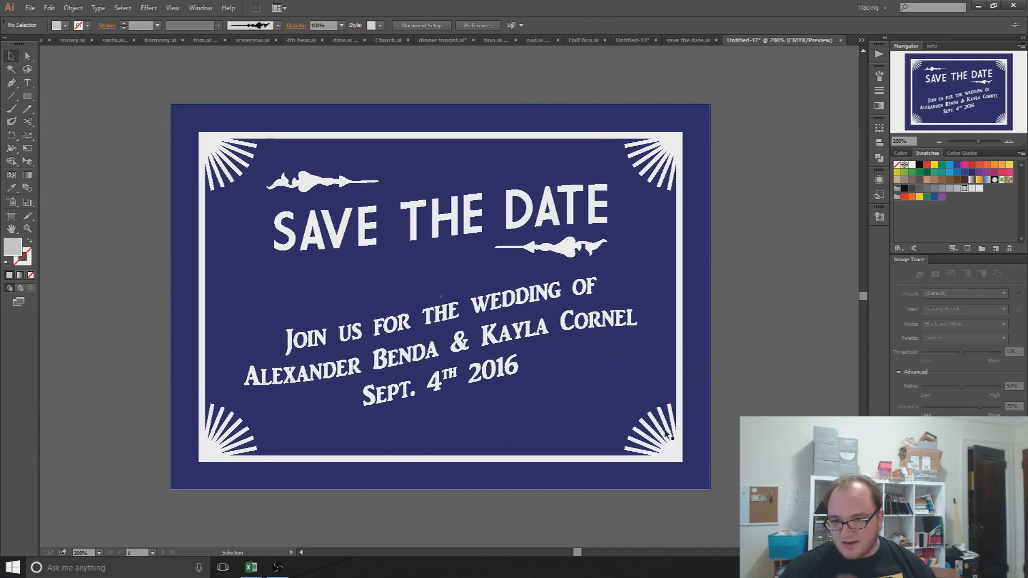
Step: Lower the Bend amount on the warped wedding text to flatten its arch
left_click(539, 315)
left_click(286, 25)
left_click_drag(269, 36, 265, 36)
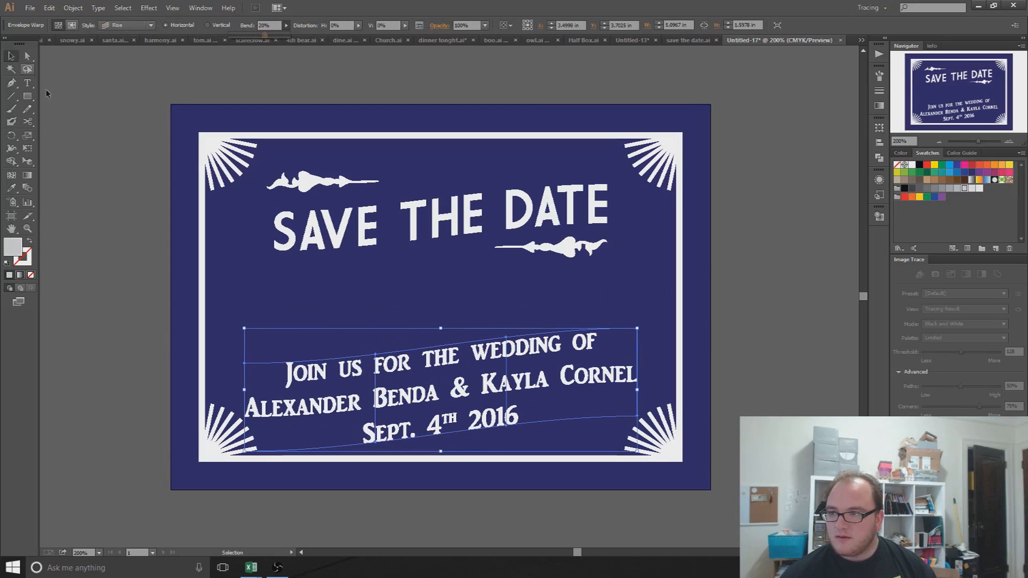
left_click(391, 382)
Step: Nudge the wedding text with the arrow keys to sit just above the bottom border
key("Down")
key("Down")
key("Down")
key("Down")
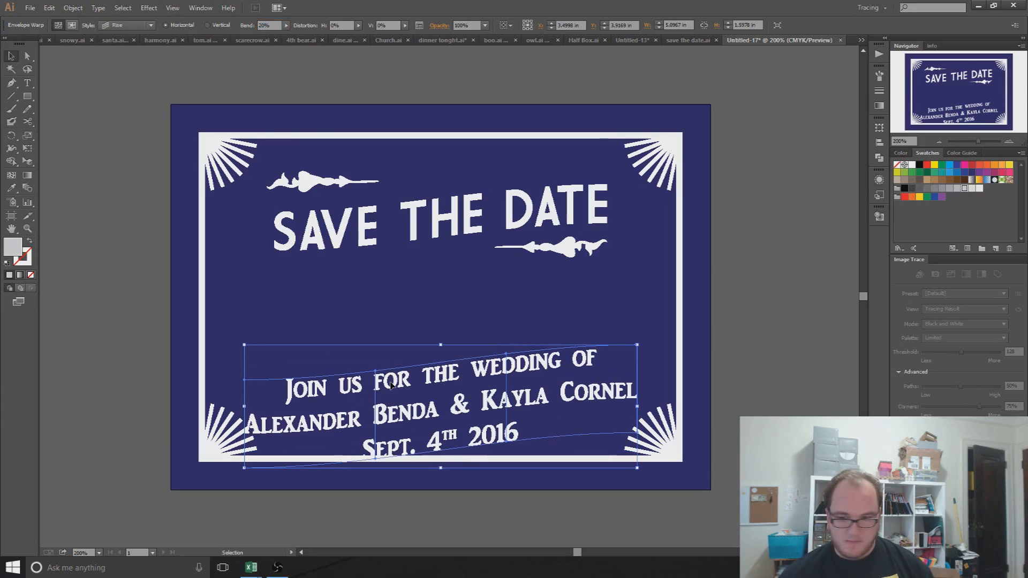
key("Up")
key("Up")
key("Up")
key("Up")
key("Up")
key("Up")
key("Up")
key("Up")
key("Up")
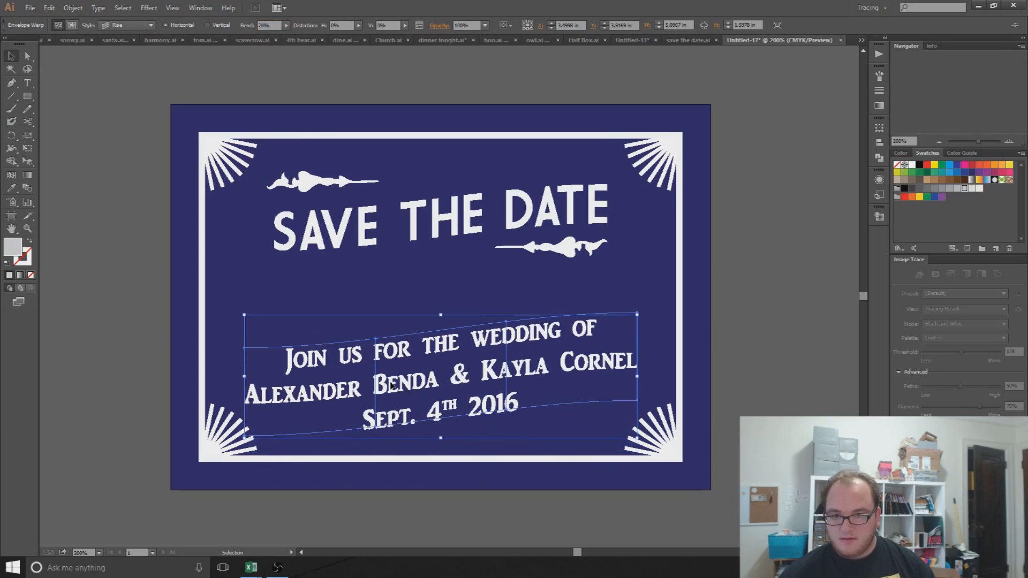
key("Up")
key("Up")
key("Up")
key("Up")
key("Up")
key("Up")
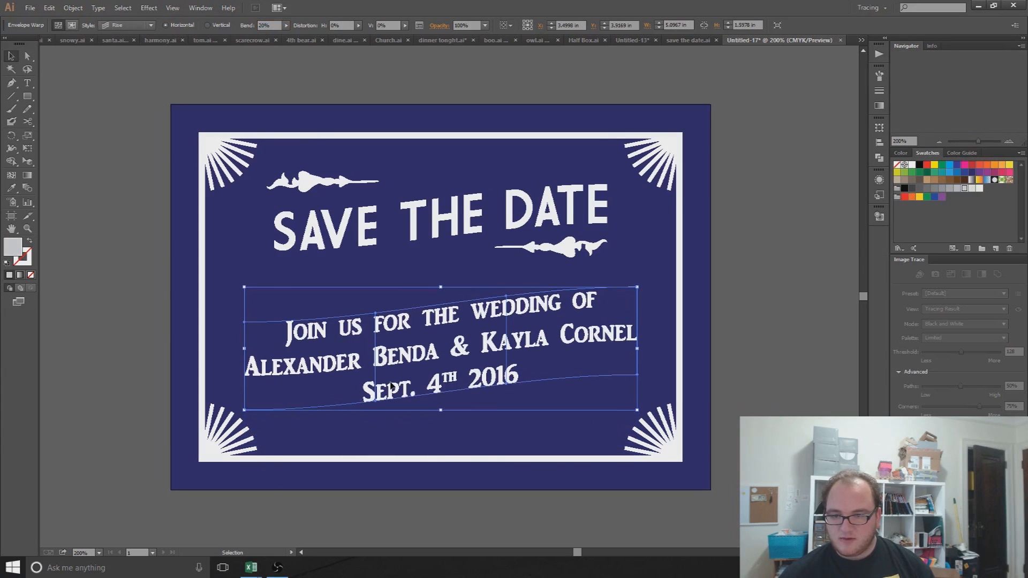
key("Up")
key("Down")
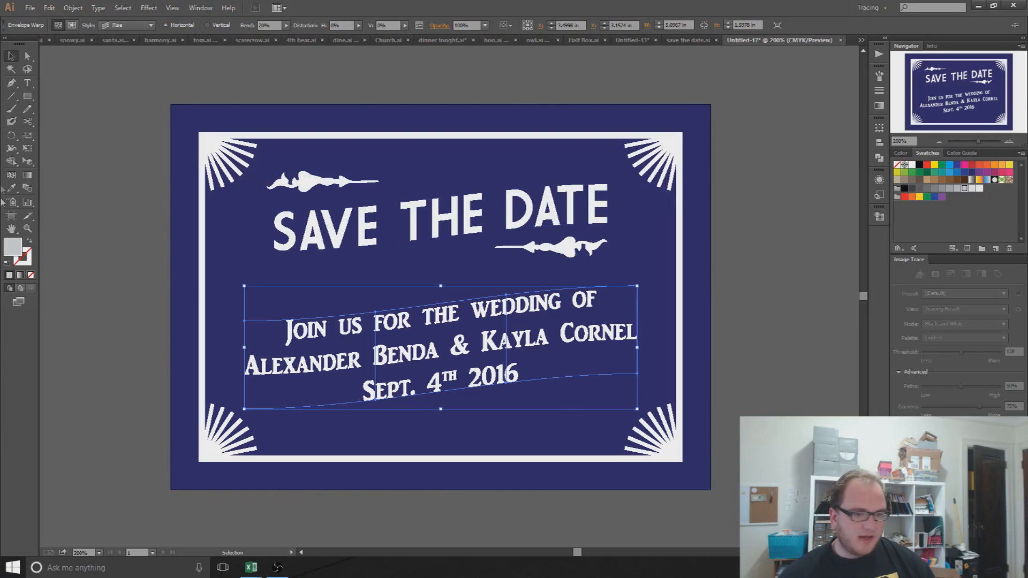
key("ctrl+z")
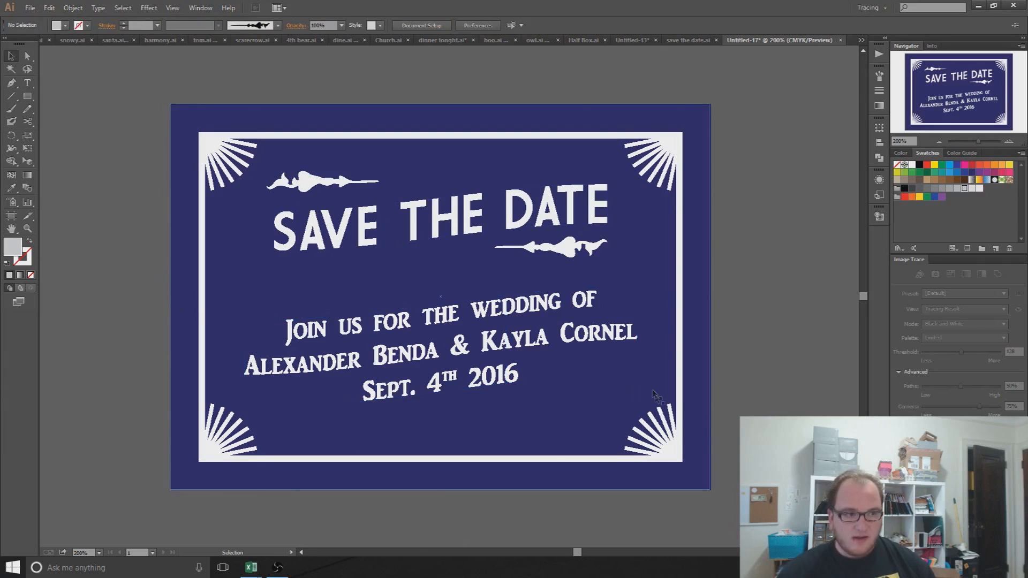